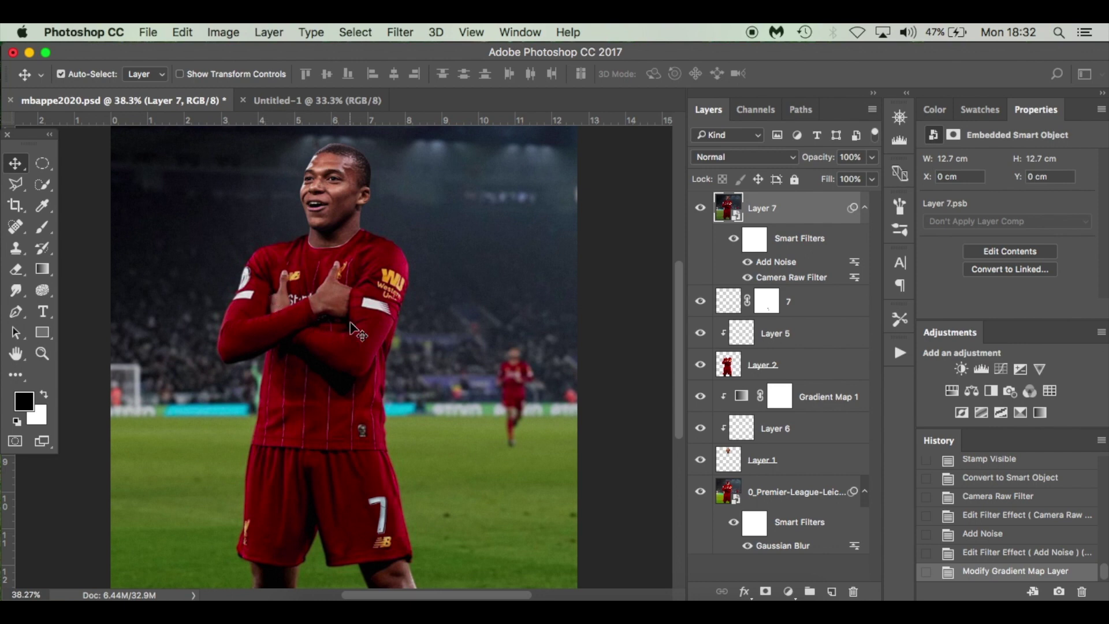
- Unlock the Background layer of the Untitled-1 document and place the 0_Premier-League-Leicester-City-v-Liverpool.jpg image from the Latest Tutorial folder into it
{"action": "left_click", "coordinate": [326, 101]}
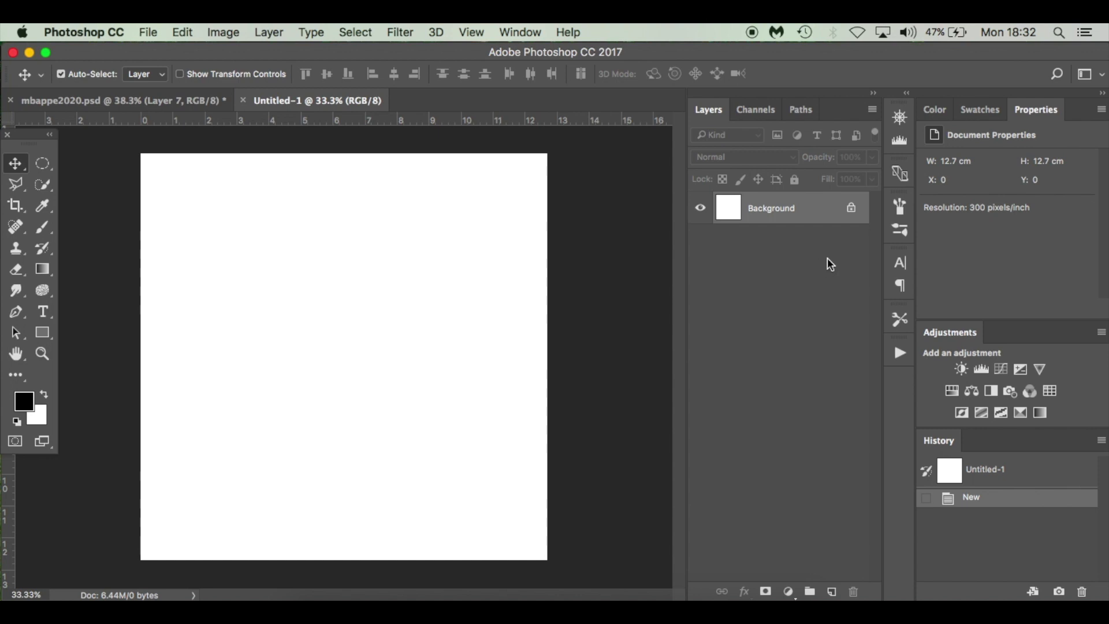
{"action": "left_click_drag", "start_coordinate": [852, 213], "coordinate": [853, 591]}
{"action": "left_click", "coordinate": [318, 597]}
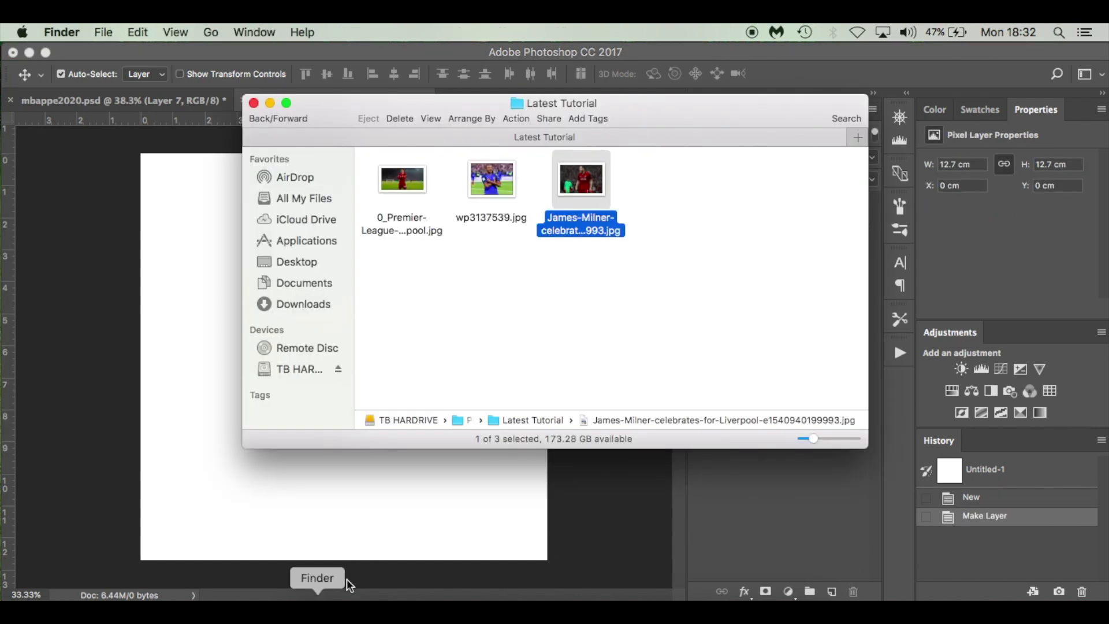
{"action": "left_click_drag", "start_coordinate": [392, 182], "coordinate": [198, 327]}
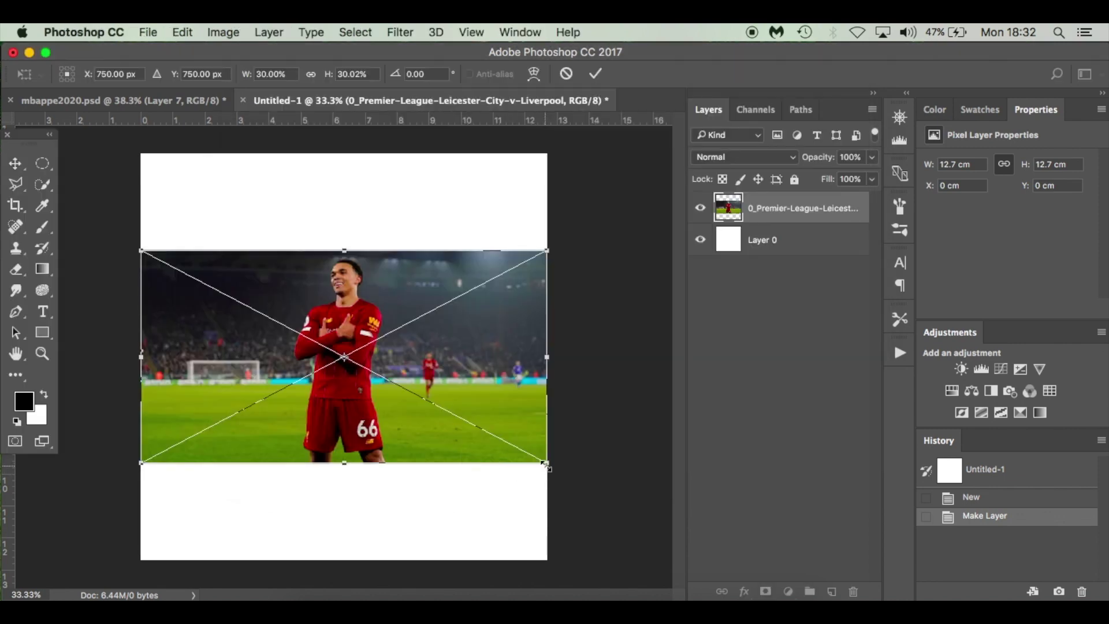
- Enlarge the placed Liverpool photo to about 58% so it fills the canvas, nudge it up slightly and commit the placement
{"action": "left_click_drag", "start_coordinate": [546, 465], "coordinate": [716, 597]}
{"action": "key", "text": "Up"}
{"action": "key", "text": "Up"}
{"action": "key", "text": "Up"}
{"action": "key", "text": "Up"}
{"action": "key", "text": "Up"}
{"action": "key", "text": "Up"}
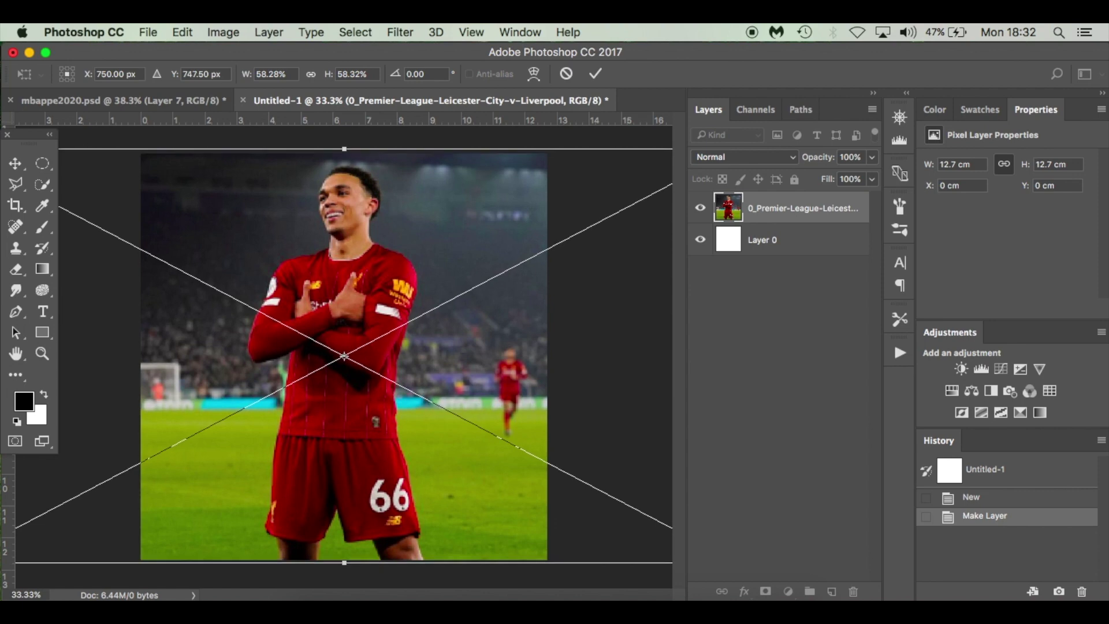
{"action": "key", "text": "Return"}
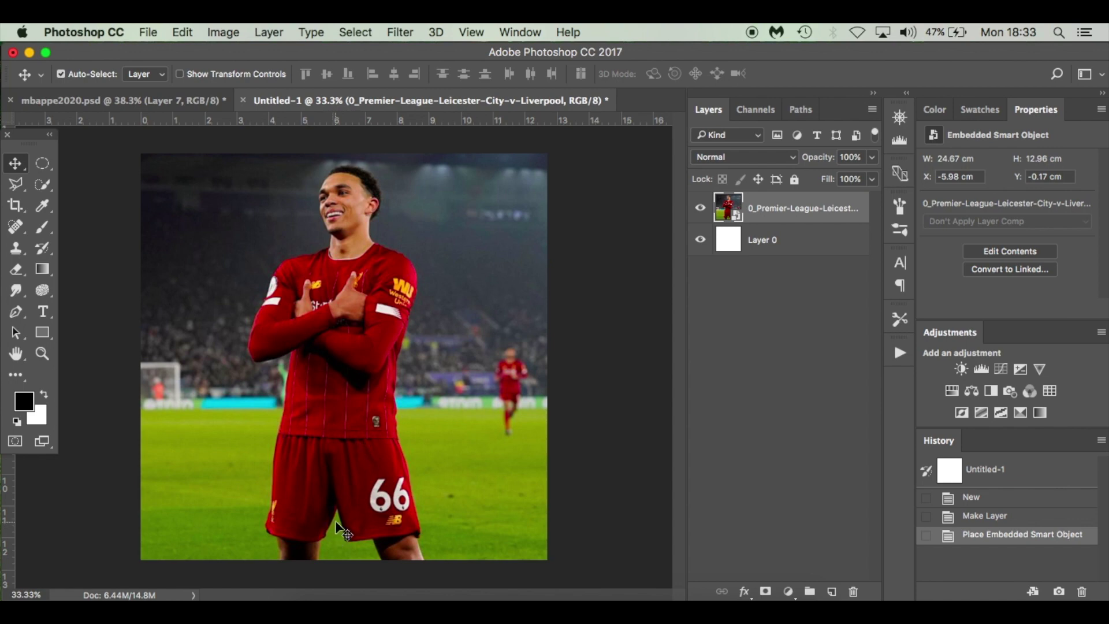
- Place wp3137539.jpg from the Latest Tutorial folder into the document at 100% scale, above the Liverpool photo
{"action": "left_click", "coordinate": [318, 609]}
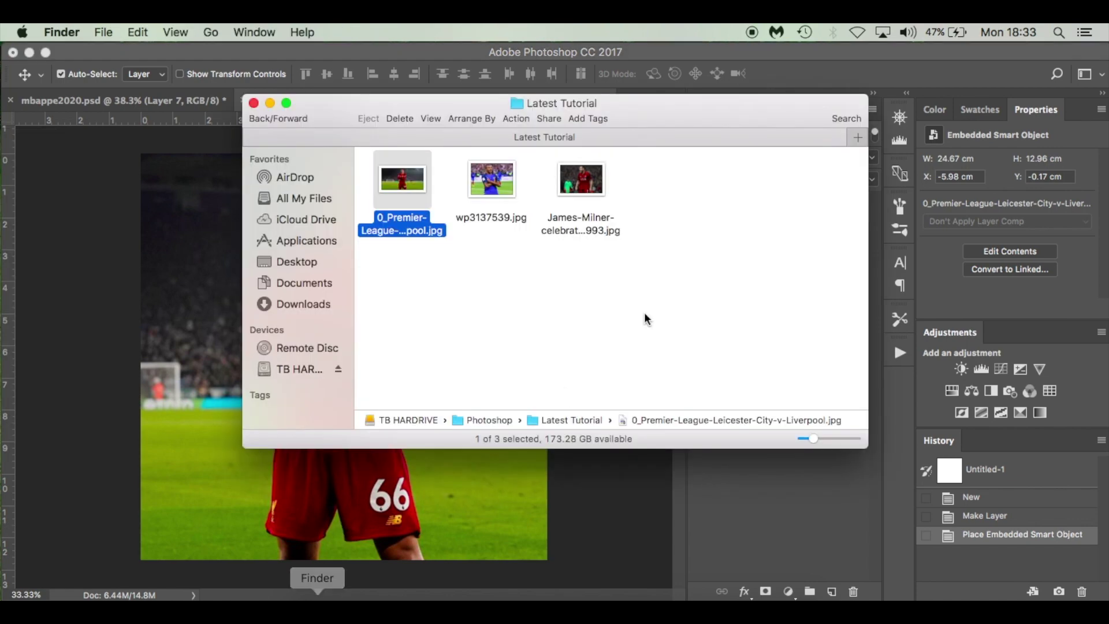
{"action": "left_click", "coordinate": [489, 185]}
{"action": "left_click_drag", "start_coordinate": [489, 185], "coordinate": [200, 239]}
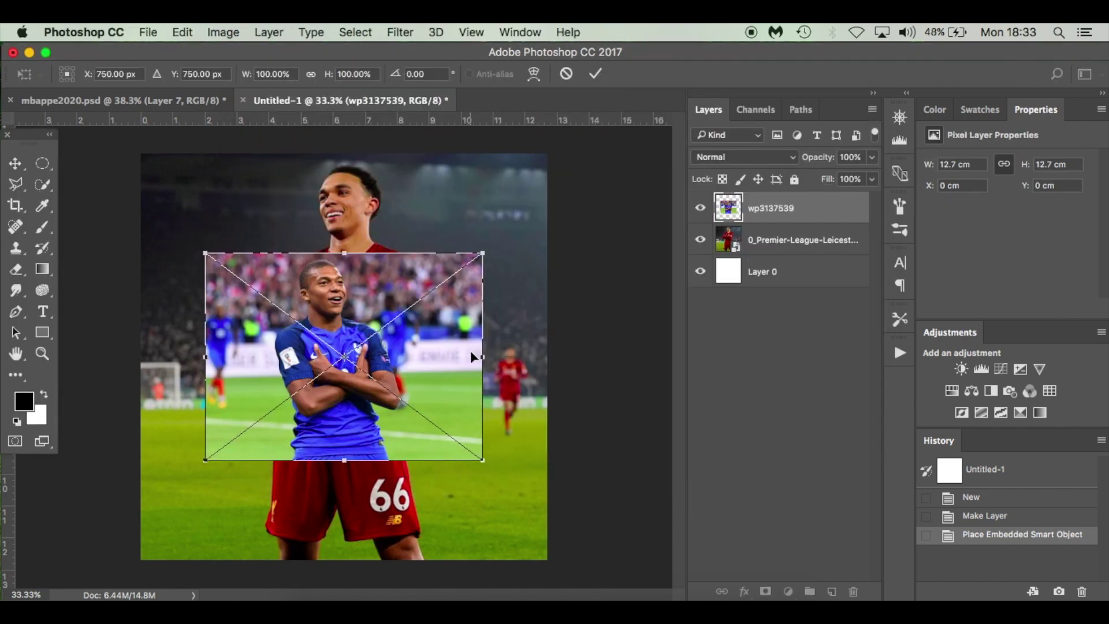
{"action": "key", "text": "Return"}
- Move the wp3137539 photo over the Liverpool player's torso, at about X 3.04 cm, Y 2.54 cm, checking the finished mbappe2020.psd for reference
{"action": "left_click_drag", "start_coordinate": [386, 341], "coordinate": [528, 317]}
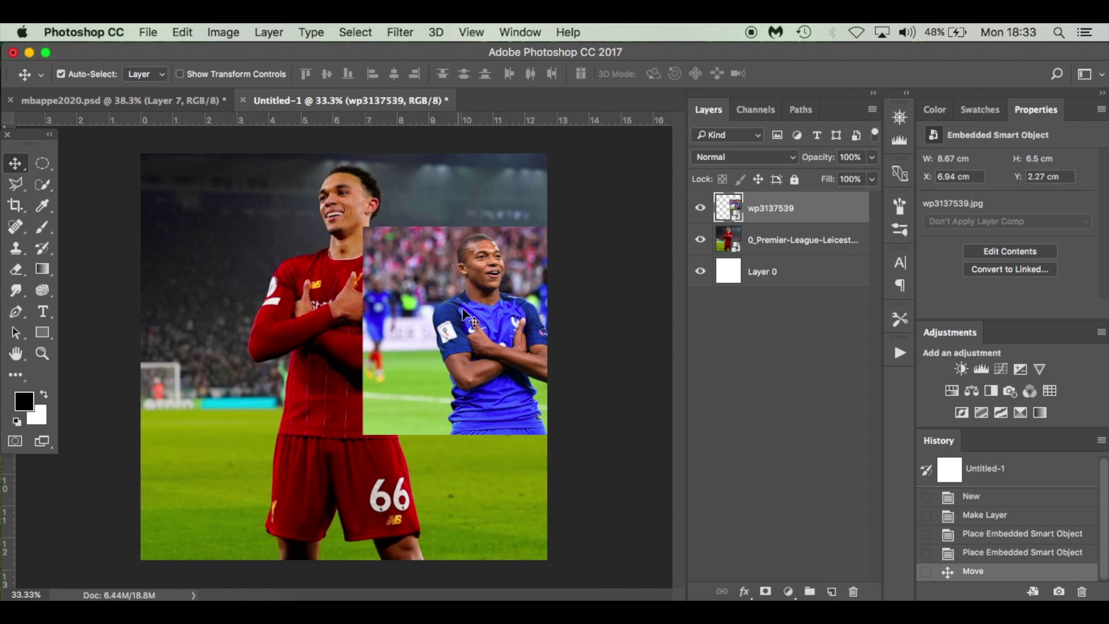
{"action": "left_click_drag", "start_coordinate": [459, 310], "coordinate": [219, 432]}
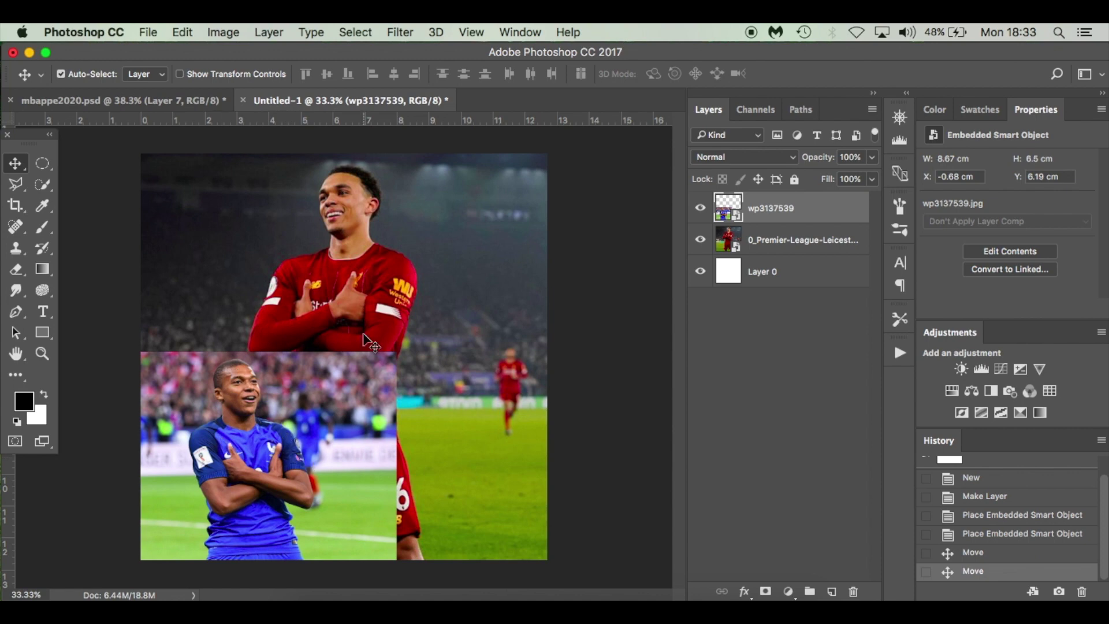
{"action": "left_click", "coordinate": [197, 100]}
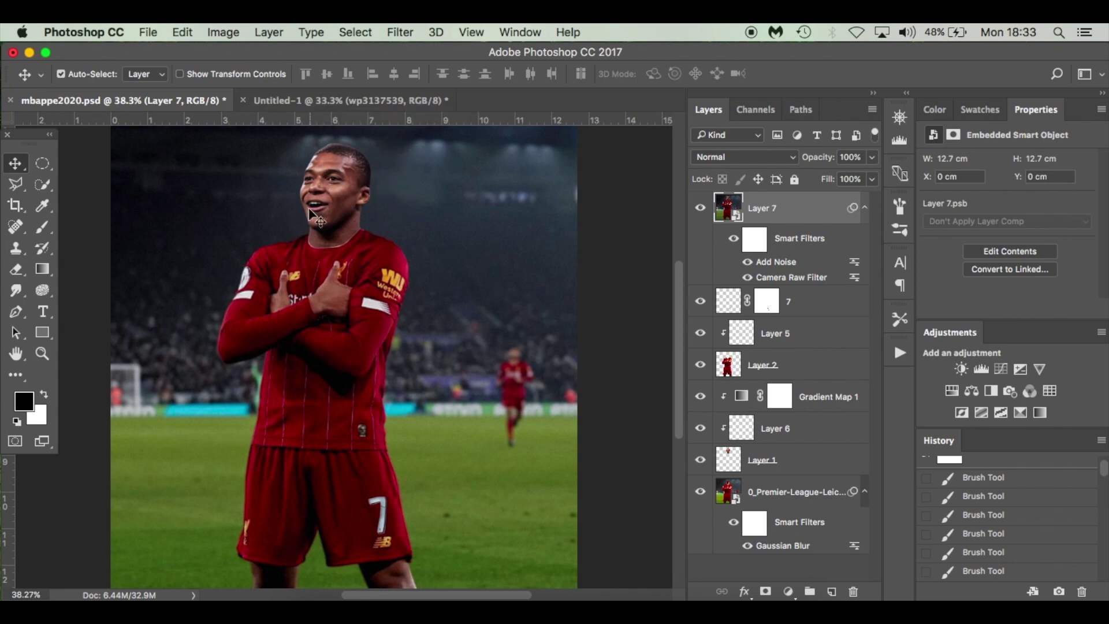
{"action": "left_click", "coordinate": [362, 103]}
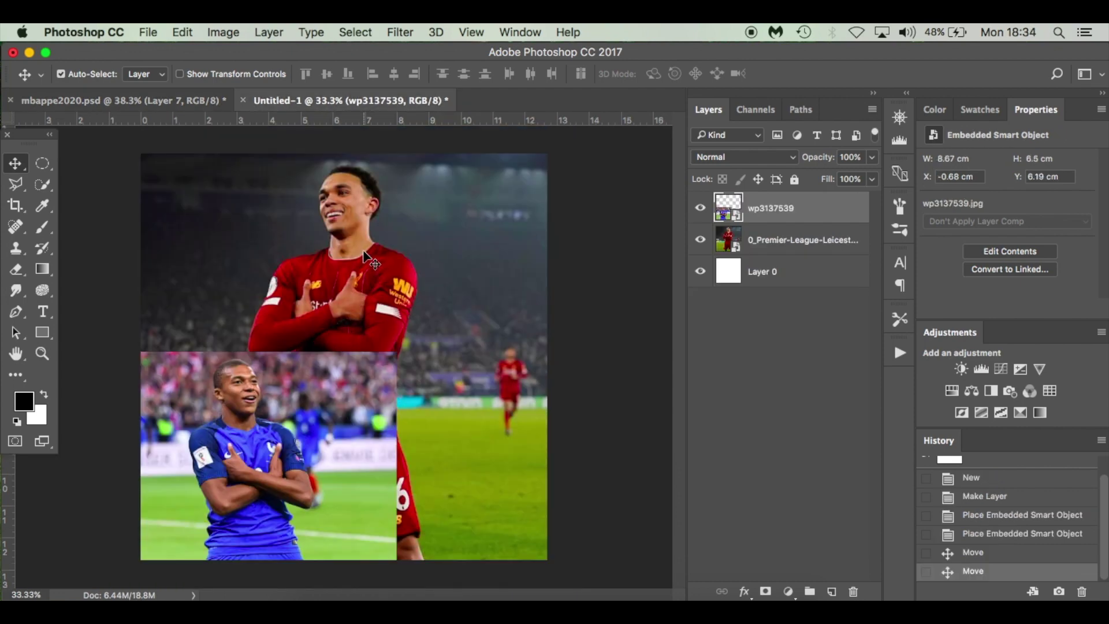
{"action": "left_click_drag", "start_coordinate": [312, 432], "coordinate": [411, 316]}
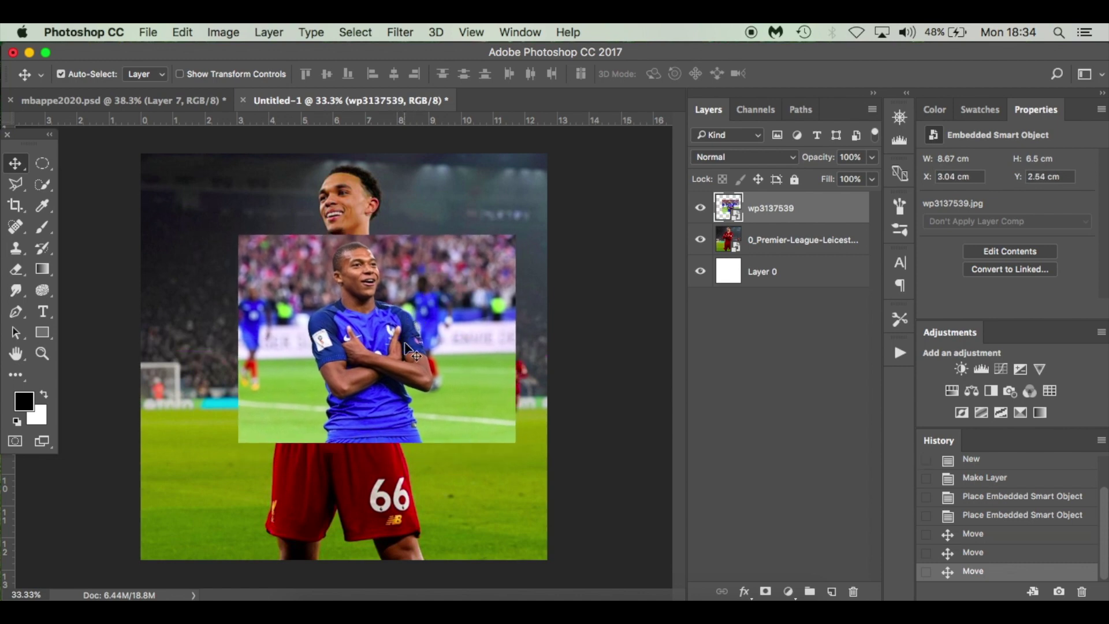
{"action": "key", "text": "super+t"}
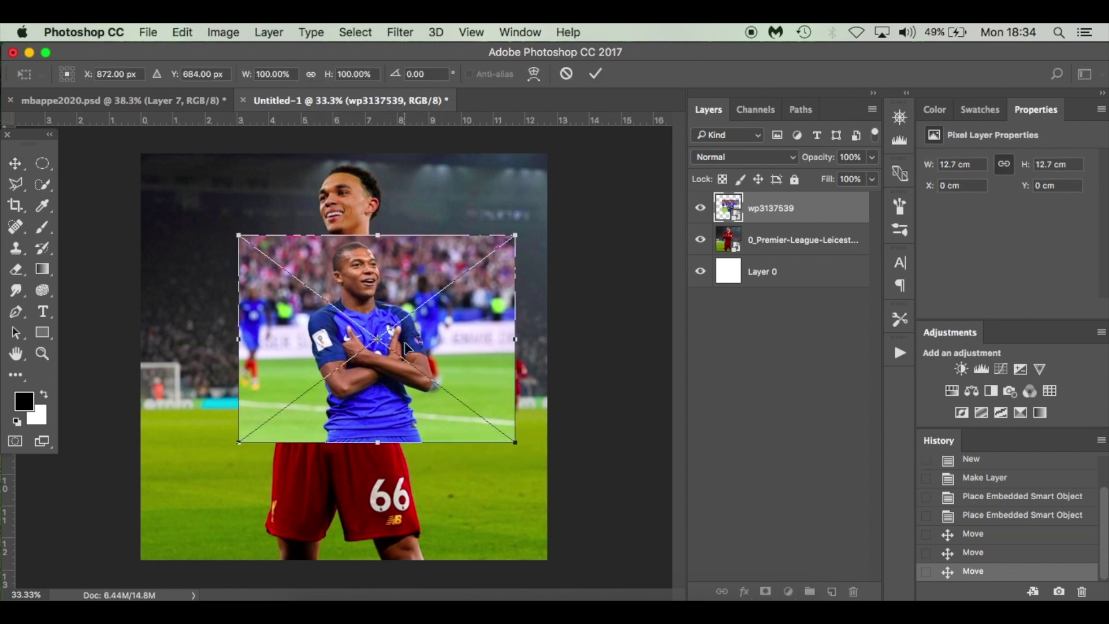
{"action": "right_click", "coordinate": [428, 344]}
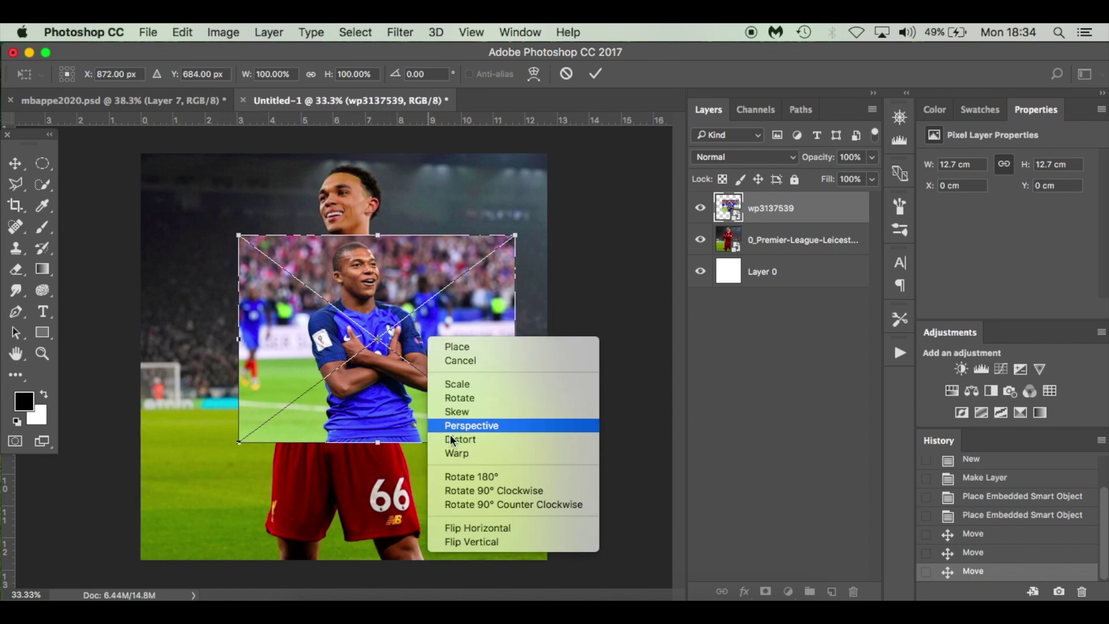
{"action": "left_click", "coordinate": [514, 524]}
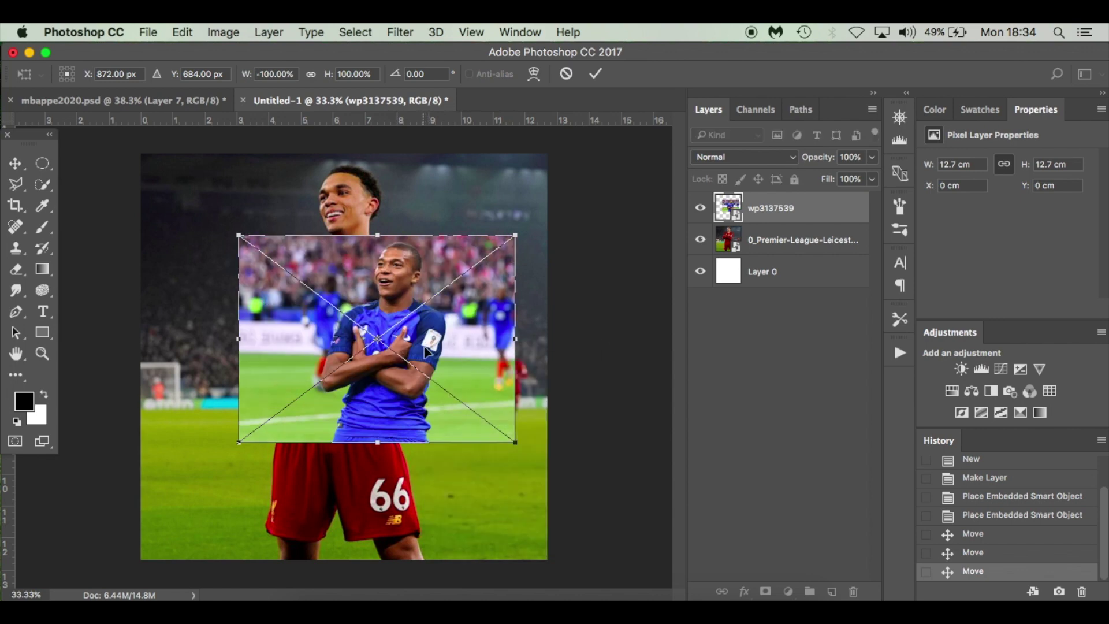
{"action": "left_click_drag", "start_coordinate": [439, 331], "coordinate": [406, 326]}
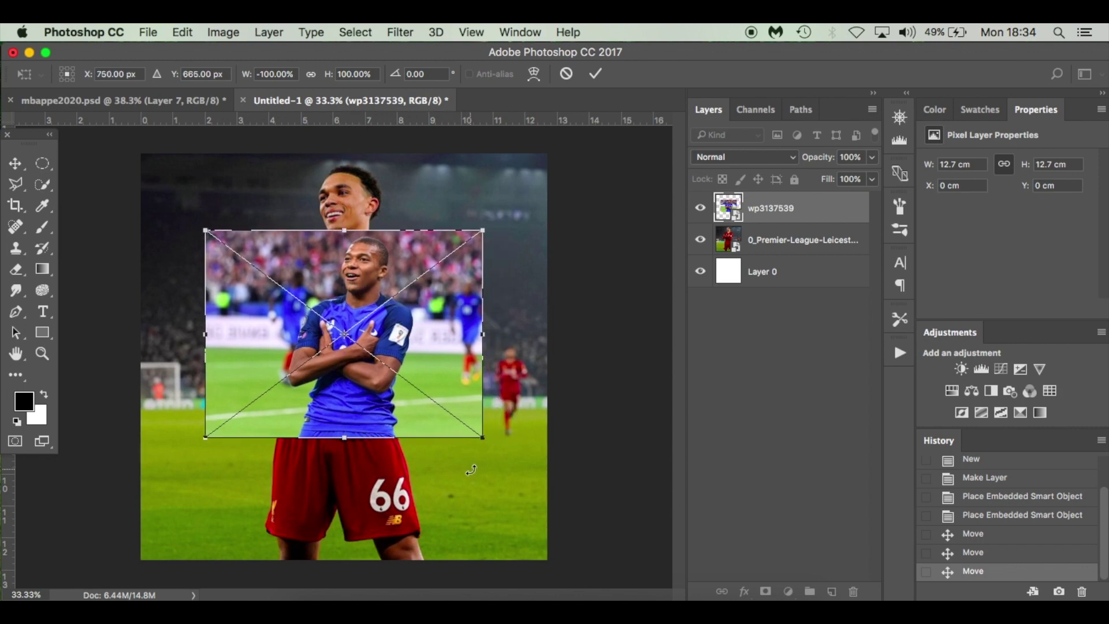
{"action": "left_click", "coordinate": [195, 96]}
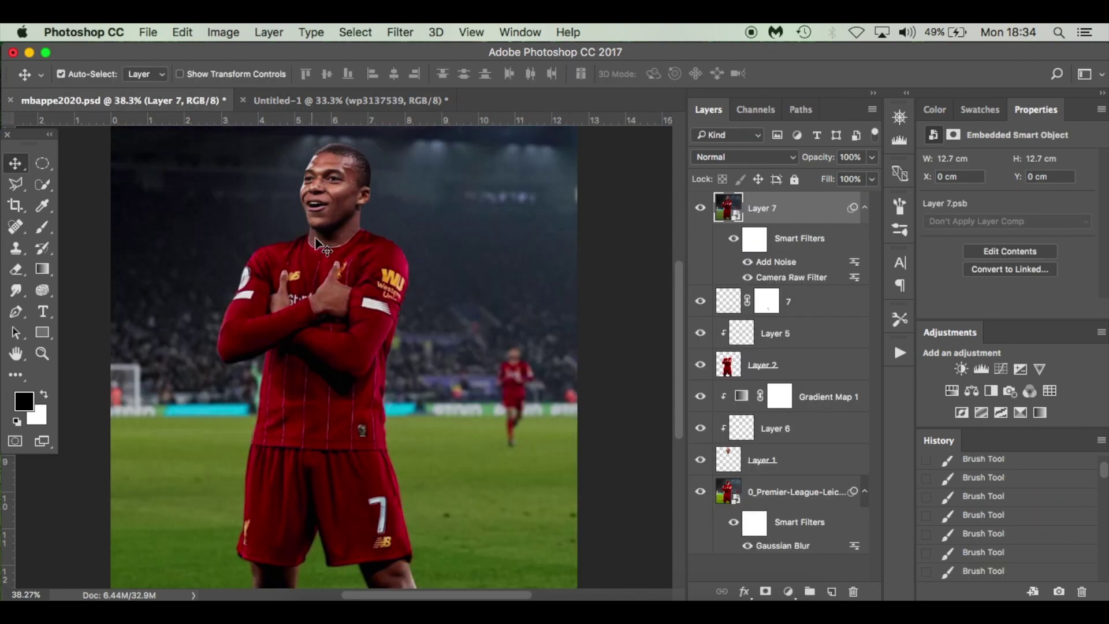
{"action": "left_click", "coordinate": [344, 100]}
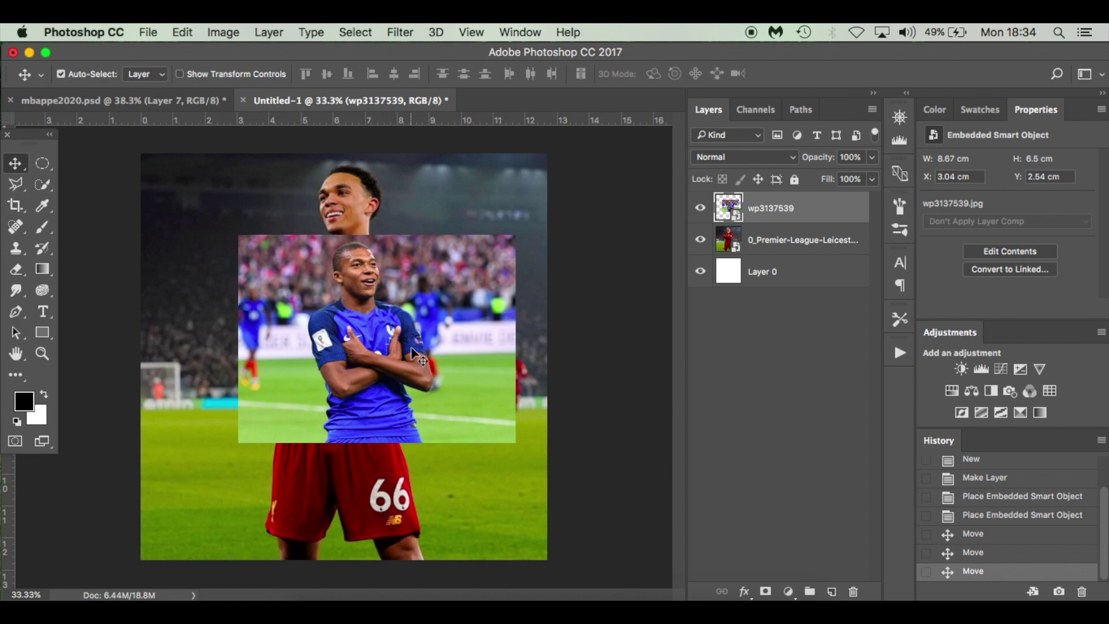
- Flip the wp3137539 photo horizontally and move it to about X 1.62 cm, Y 1.76 cm
{"action": "key", "text": "ctrl+t"}
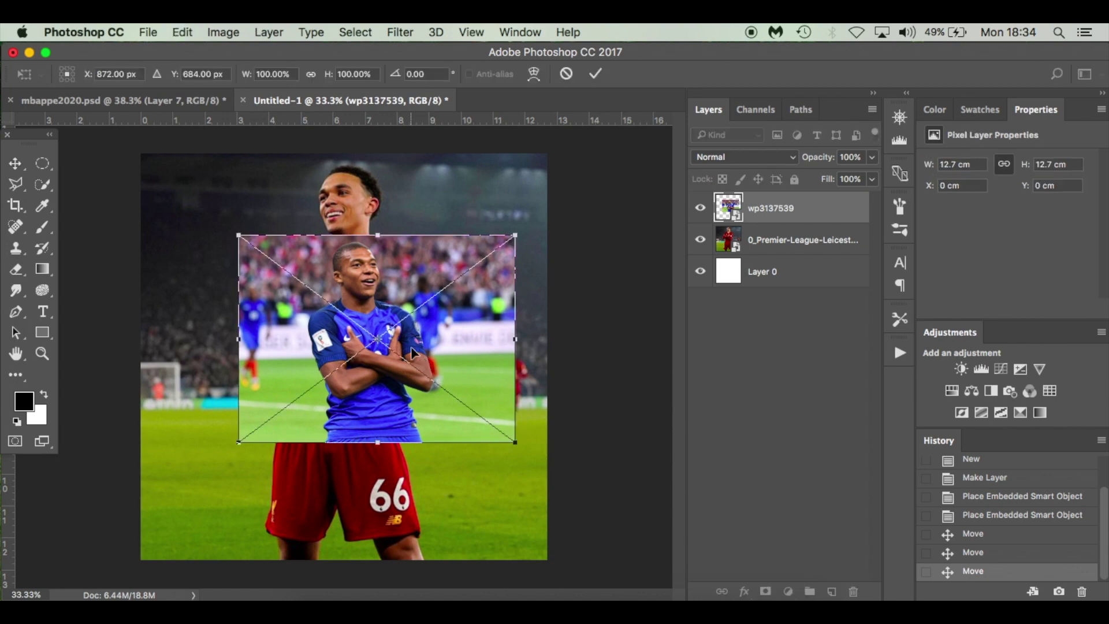
{"action": "right_click", "coordinate": [430, 346]}
{"action": "left_click", "coordinate": [512, 533]}
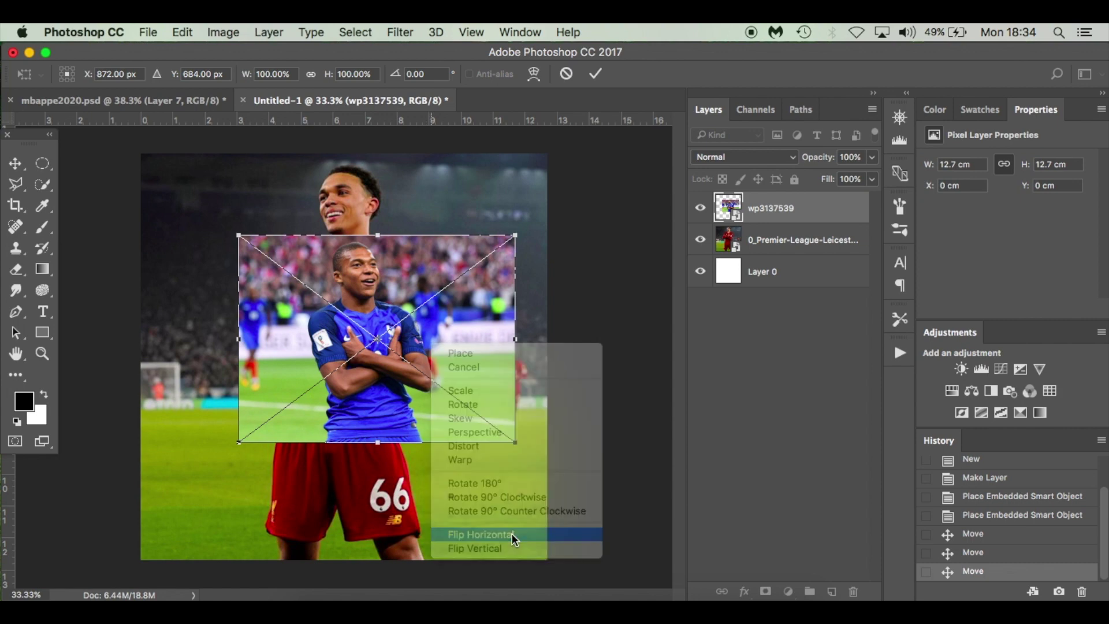
{"action": "key", "text": "Return"}
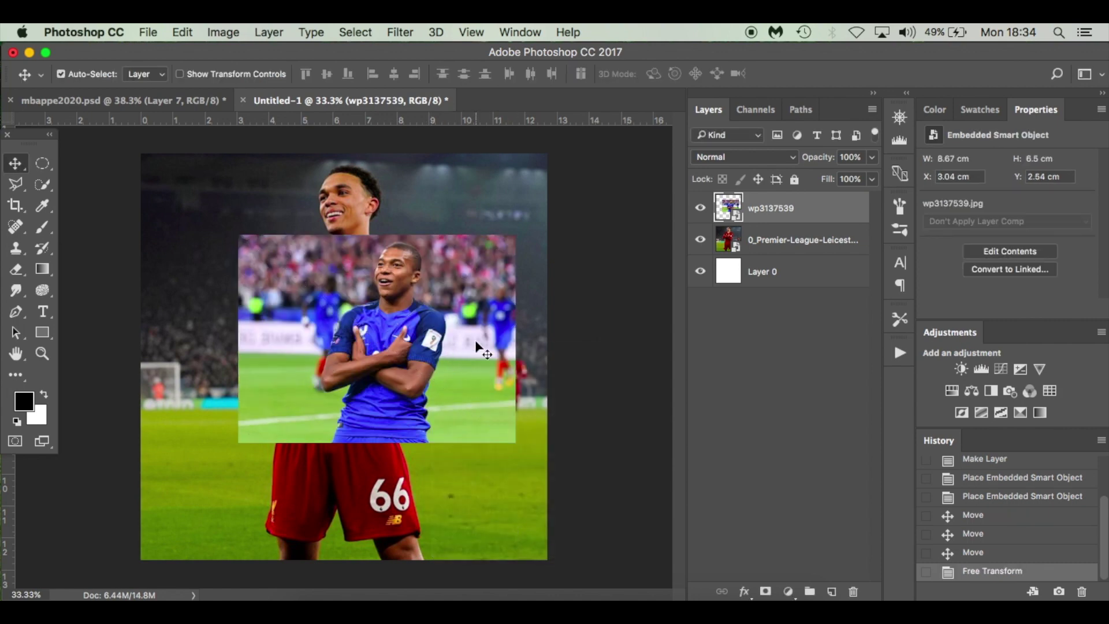
{"action": "left_click_drag", "start_coordinate": [417, 334], "coordinate": [371, 307]}
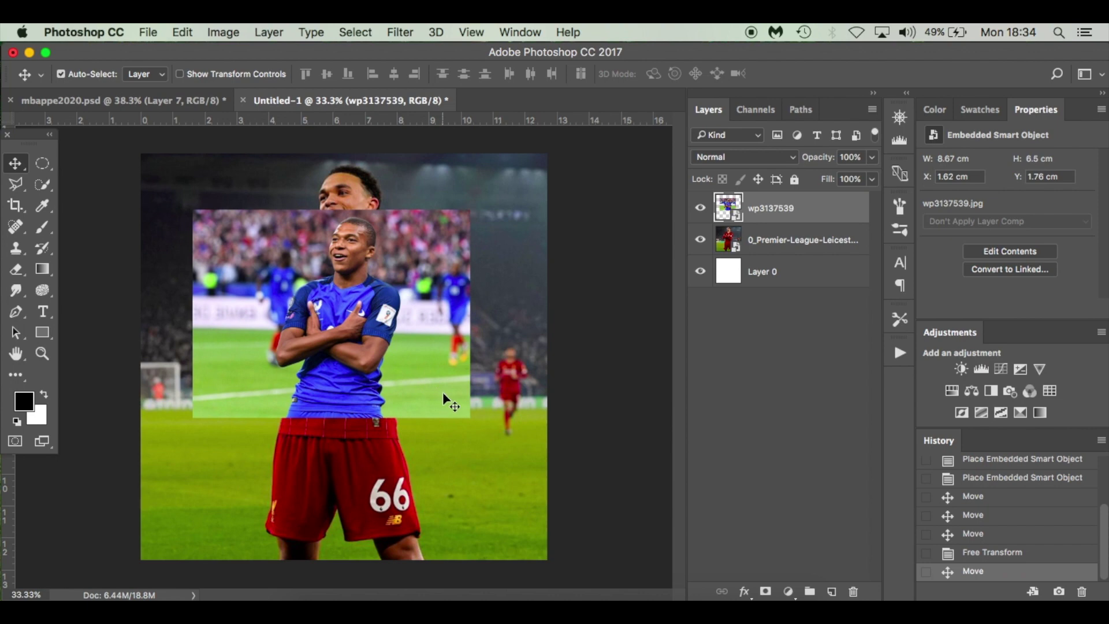
- Scale the wp3137539 photo up to about 19.63 × 14.72 cm and reposition it with the player's head inside the canvas
{"action": "key", "text": "ctrl+t"}
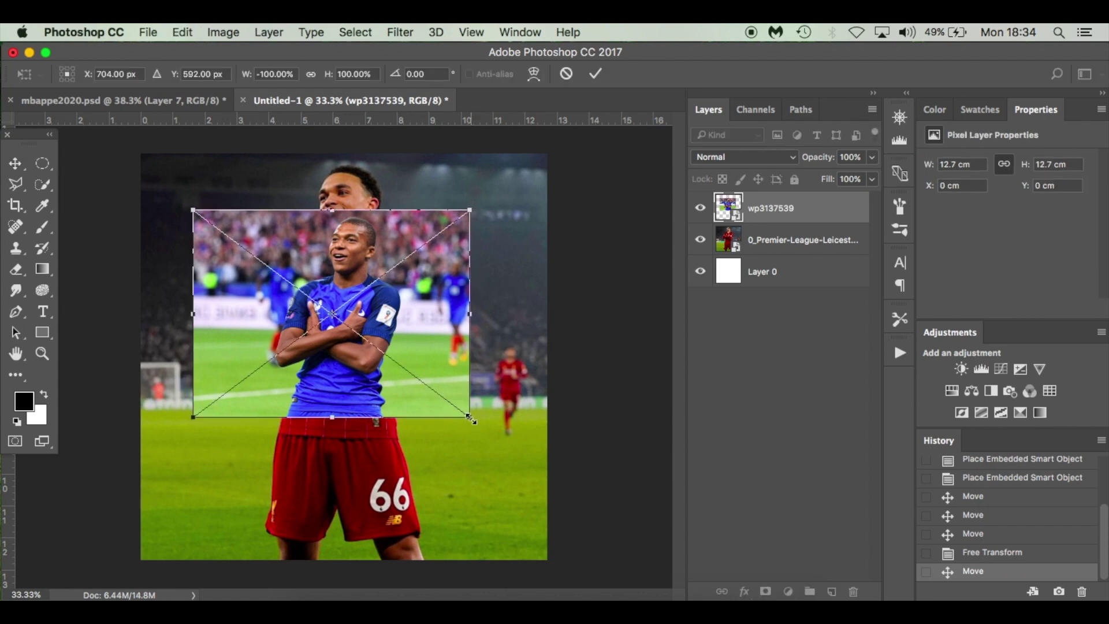
{"action": "left_click_drag", "start_coordinate": [470, 417], "coordinate": [601, 552]}
{"action": "left_click_drag", "start_coordinate": [474, 287], "coordinate": [463, 390]}
{"action": "left_click_drag", "start_coordinate": [603, 205], "coordinate": [632, 181]}
{"action": "key", "text": "Return"}
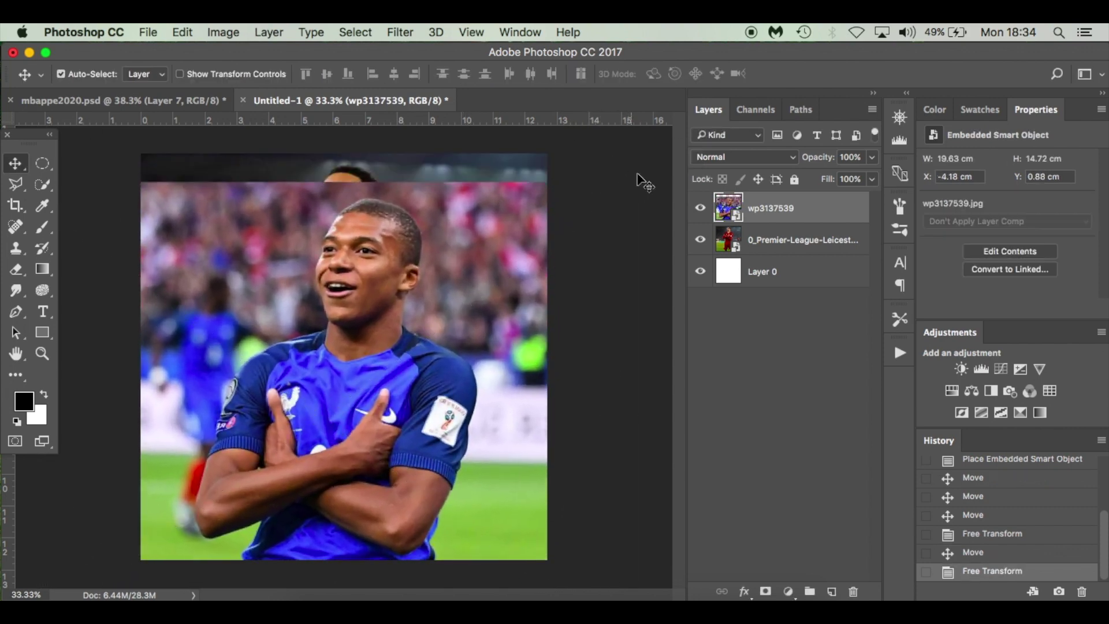
- Trace a closed Pen tool path around the head, ear and neck of the player in the blue shirt, down to the collar
{"action": "scroll", "coordinate": [436, 257], "scroll_direction": "up", "scroll_amount": 5}
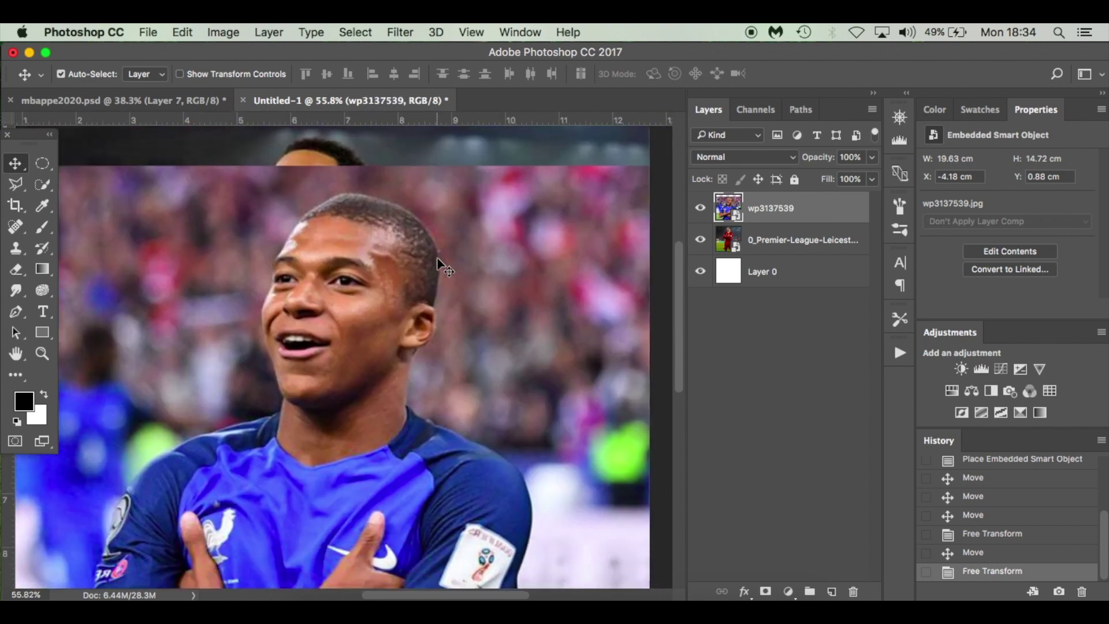
{"action": "scroll", "coordinate": [445, 269], "scroll_direction": "up", "scroll_amount": 3}
{"action": "key", "text": "p"}
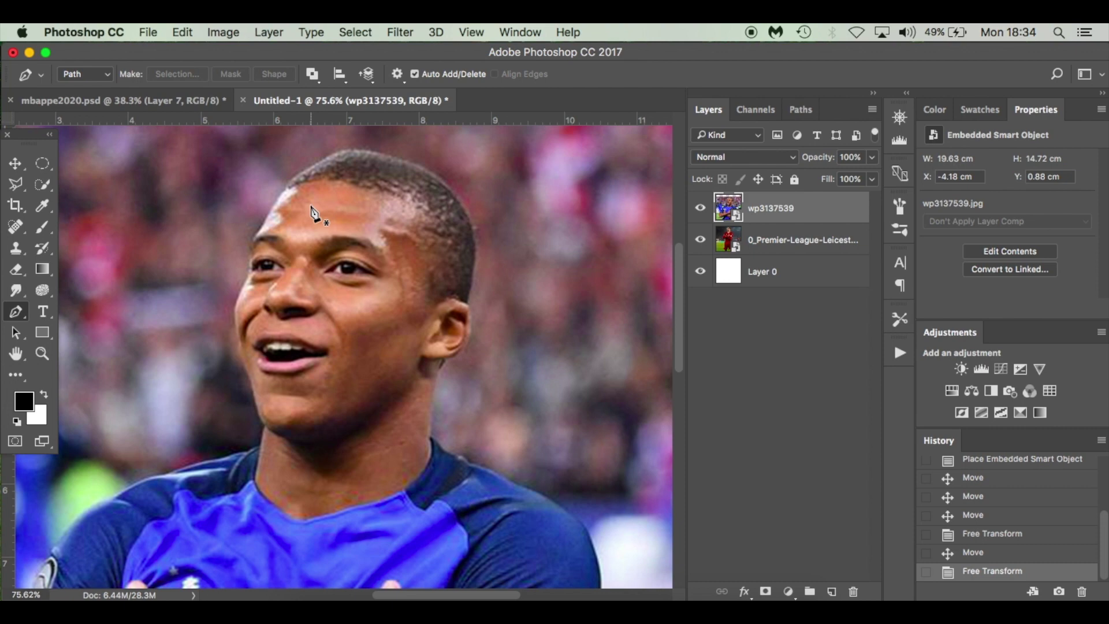
{"action": "left_click", "coordinate": [259, 341]}
{"action": "scroll", "coordinate": [231, 332], "scroll_direction": "up", "scroll_amount": 2}
{"action": "left_click", "coordinate": [247, 445]}
{"action": "left_click", "coordinate": [233, 512]}
{"action": "left_click_drag", "start_coordinate": [295, 563], "coordinate": [316, 532]}
{"action": "left_click", "coordinate": [397, 536]}
{"action": "left_click", "coordinate": [459, 481]}
{"action": "left_click", "coordinate": [454, 457]}
{"action": "left_click", "coordinate": [462, 377]}
{"action": "left_click", "coordinate": [502, 315]}
{"action": "scroll", "coordinate": [436, 199], "scroll_direction": "up", "scroll_amount": 3}
{"action": "left_click", "coordinate": [367, 184]}
{"action": "left_click", "coordinate": [303, 235]}
{"action": "left_click", "coordinate": [277, 280]}
{"action": "left_click", "coordinate": [259, 324]}
{"action": "left_click", "coordinate": [247, 432]}
{"action": "left_click", "coordinate": [264, 496]}
{"action": "left_click", "coordinate": [278, 536]}
{"action": "scroll", "coordinate": [312, 211], "scroll_direction": "down", "scroll_amount": 3}
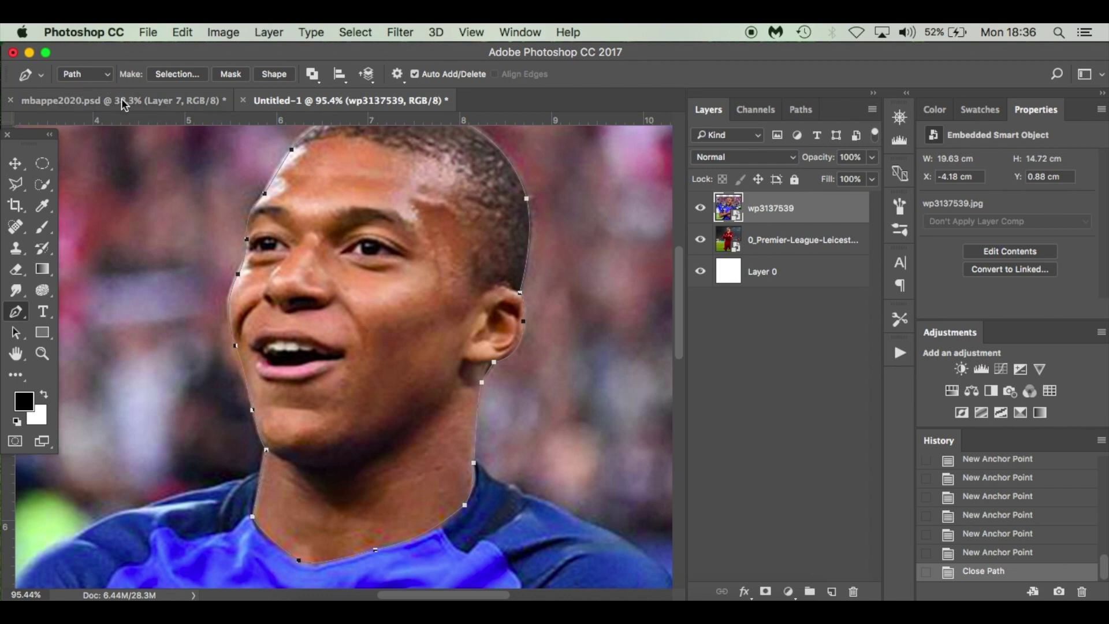
- Convert the head path into a new anti-aliased selection with 0 px feather and copy the head to a new layer
{"action": "left_click", "coordinate": [177, 74]}
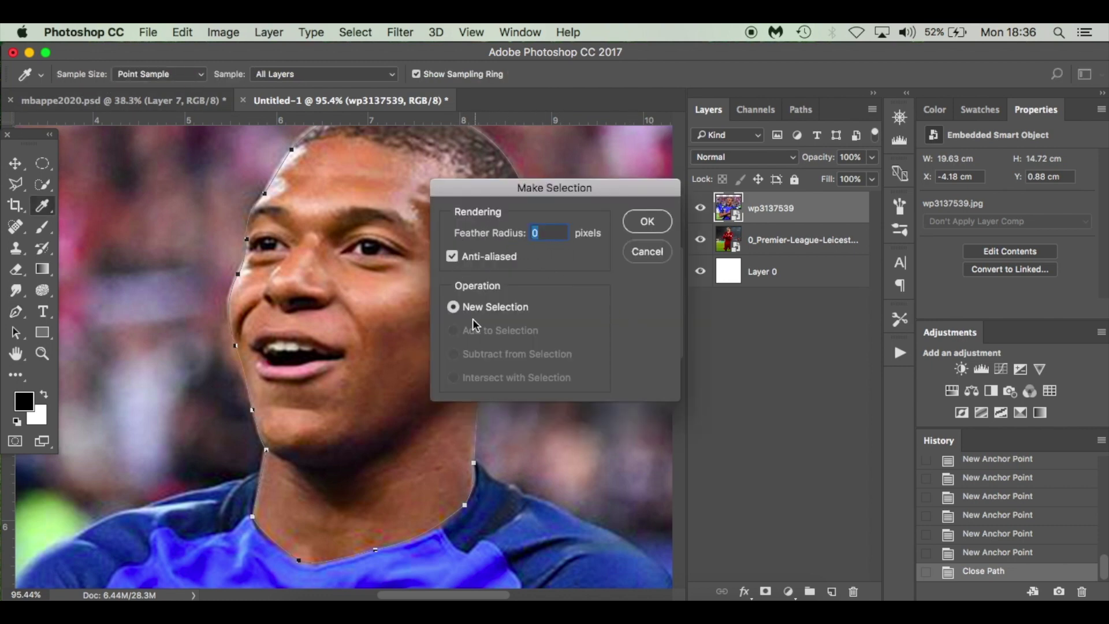
{"action": "left_click", "coordinate": [648, 222]}
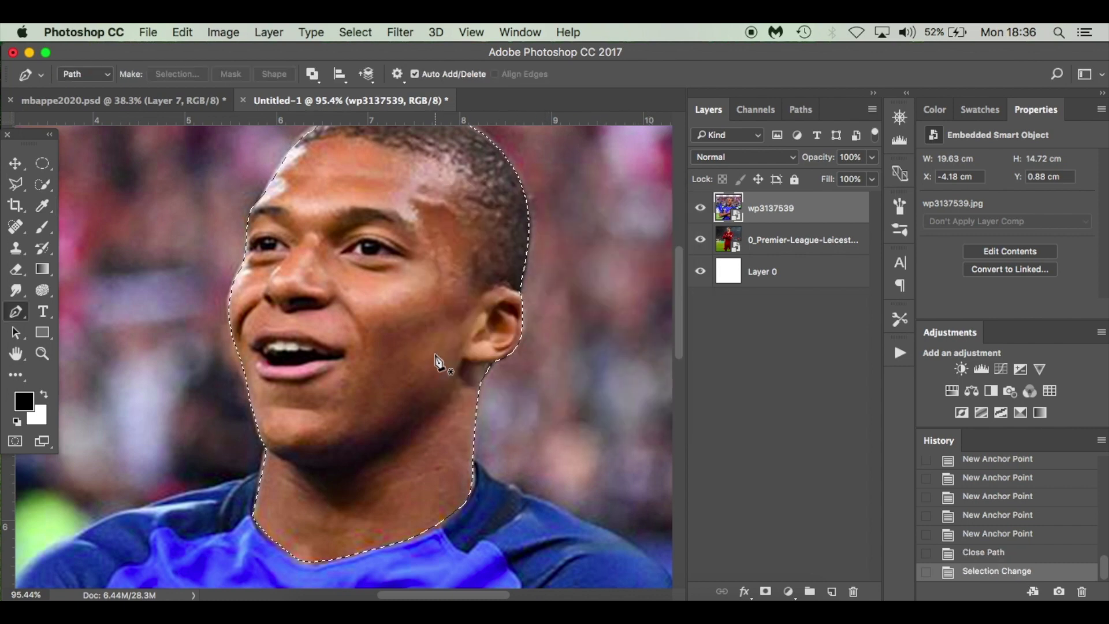
{"action": "key", "text": "super+j"}
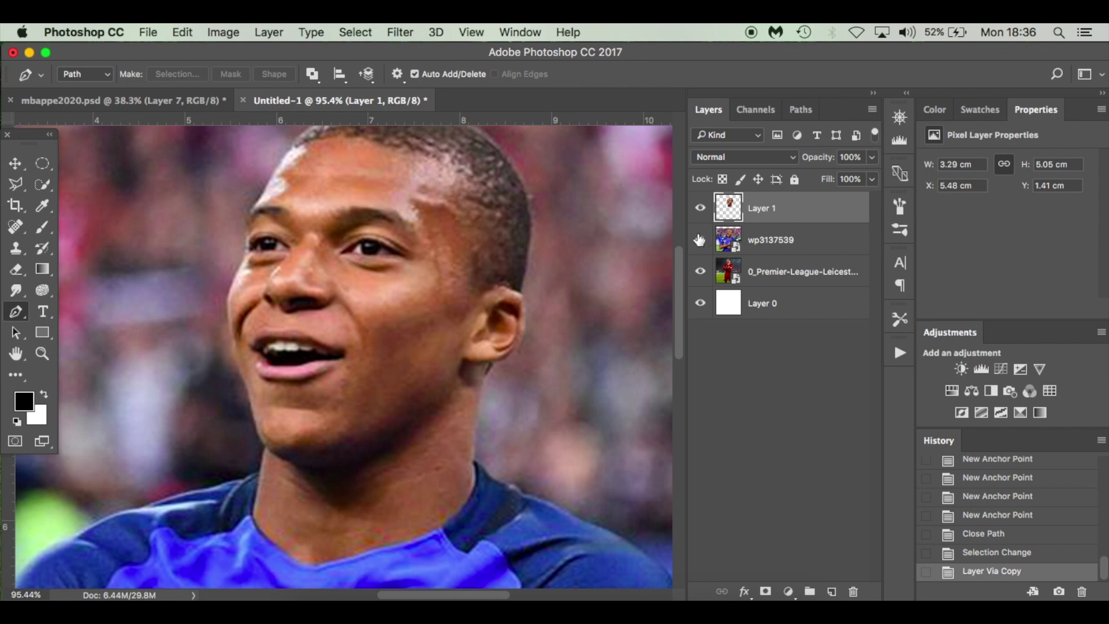
- Toggle the wp3137539 layer's visibility to check the head cut-out, and delete the wp3137539 layer
{"action": "left_click", "coordinate": [700, 242]}
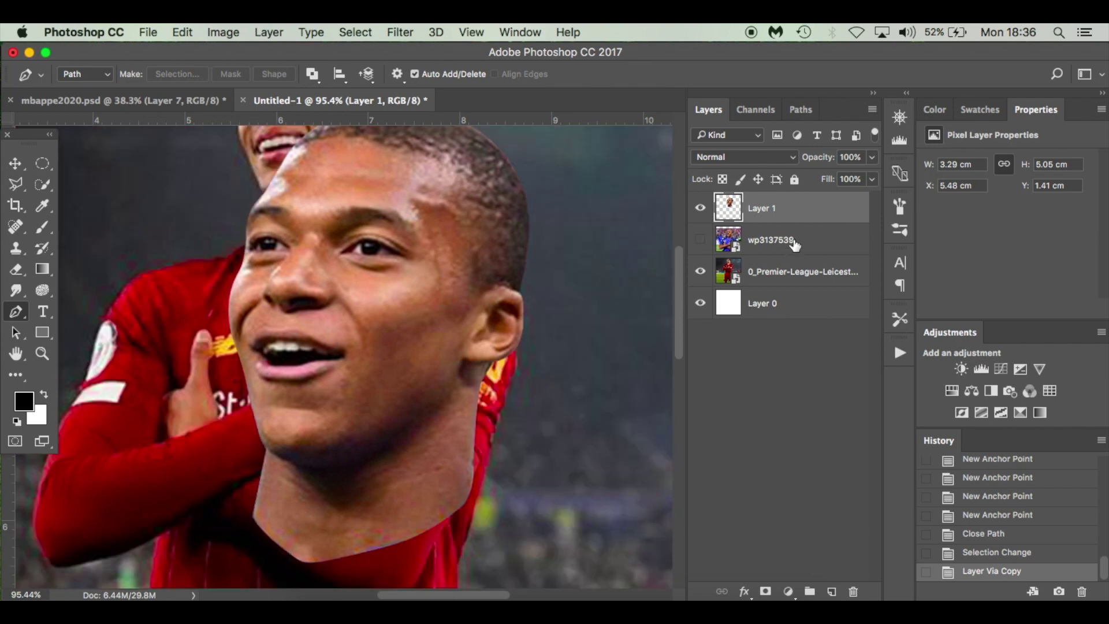
{"action": "left_click", "coordinate": [795, 246]}
{"action": "left_click", "coordinate": [701, 241]}
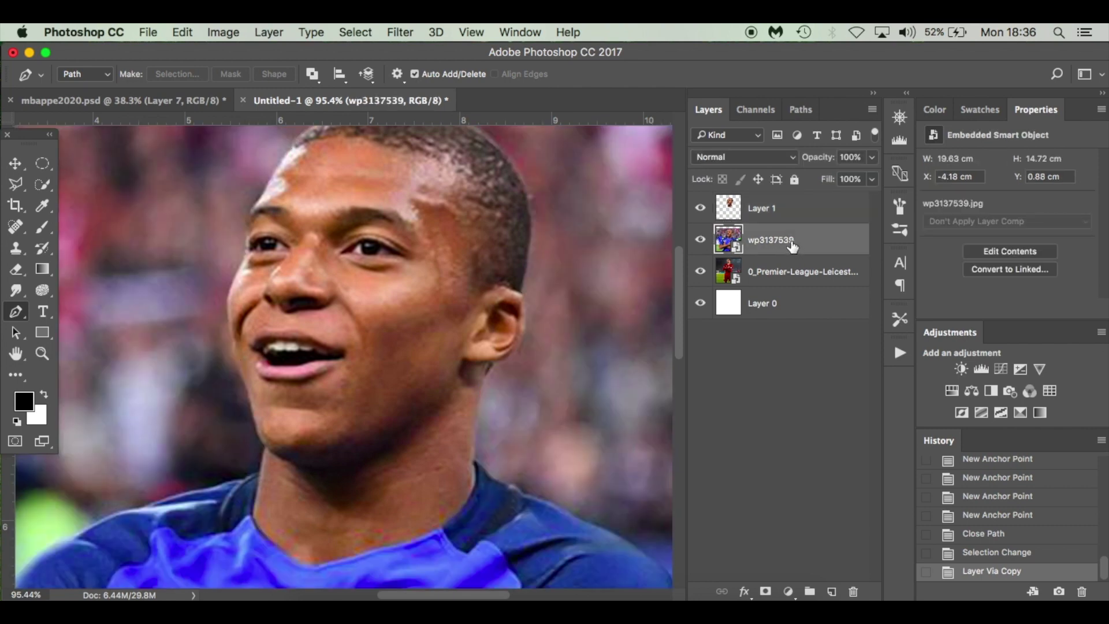
{"action": "key", "text": "super+0"}
{"action": "left_click_drag", "start_coordinate": [799, 248], "coordinate": [853, 591]}
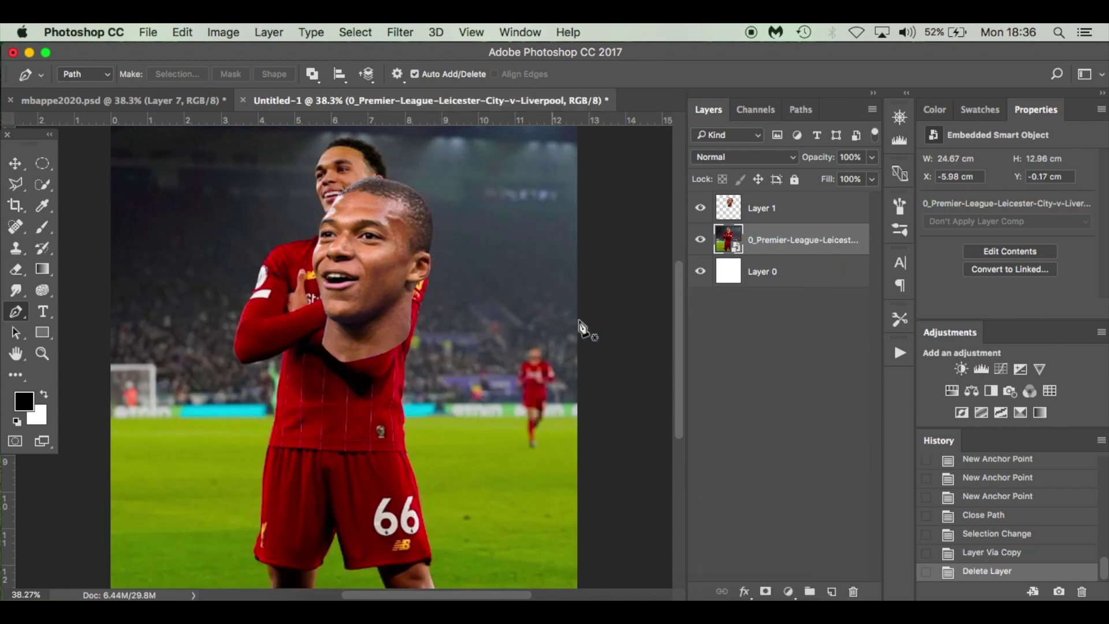
- Move the cut-out head to about X 5 cm, Y 0.8 cm and lower its layer opacity to 75%
{"action": "left_click", "coordinate": [393, 261]}
{"action": "key", "text": "super+z"}
{"action": "key", "text": "v"}
{"action": "left_click_drag", "start_coordinate": [380, 241], "coordinate": [369, 240]}
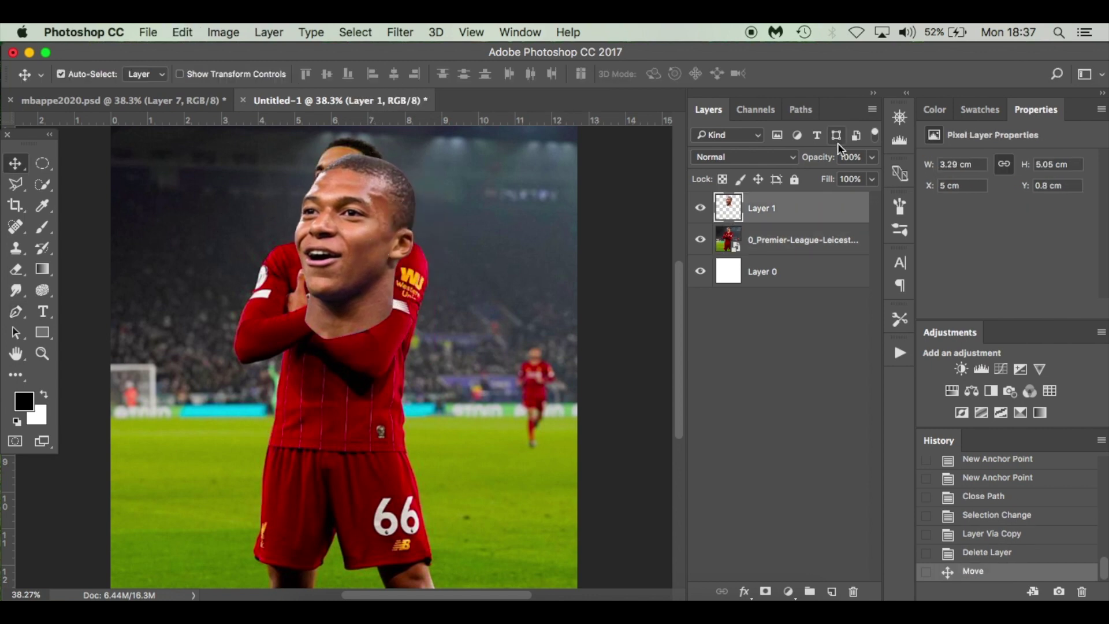
{"action": "left_click_drag", "start_coordinate": [820, 157], "coordinate": [802, 164]}
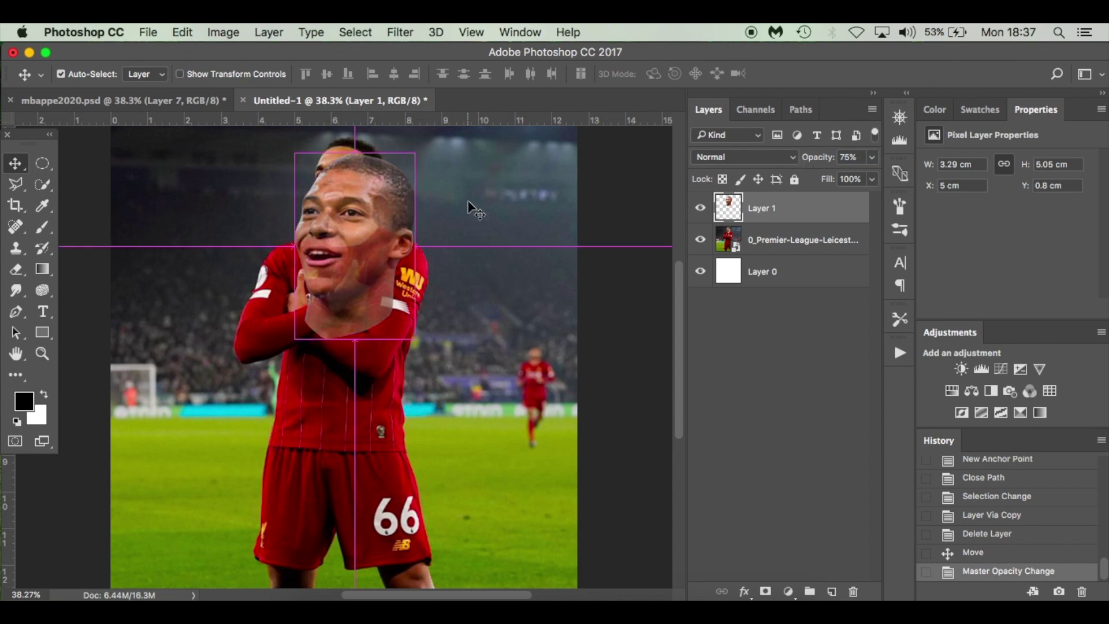
- Scale the cut-out head to about 63%, tilt it slightly and position it over the Liverpool player's head at about X 5.53 cm, Y 0.39 cm
{"action": "key", "text": "ctrl+t"}
{"action": "left_click_drag", "start_coordinate": [417, 153], "coordinate": [392, 188]}
{"action": "left_click_drag", "start_coordinate": [371, 249], "coordinate": [366, 206]}
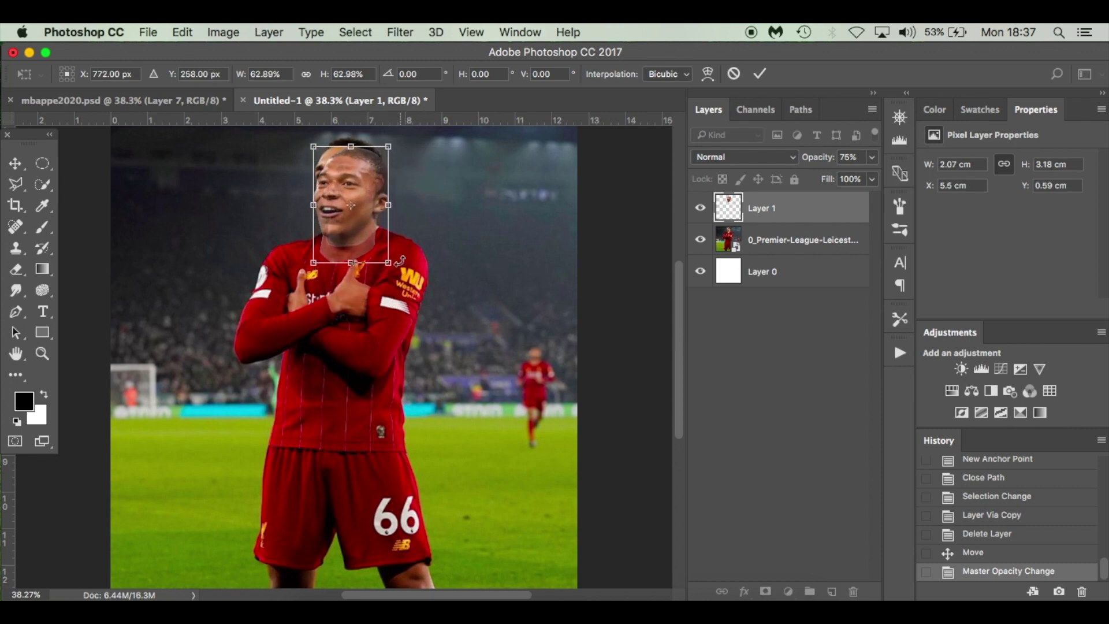
{"action": "left_click_drag", "start_coordinate": [399, 273], "coordinate": [403, 267]}
{"action": "scroll", "coordinate": [403, 266], "scroll_direction": "up", "scroll_amount": 2}
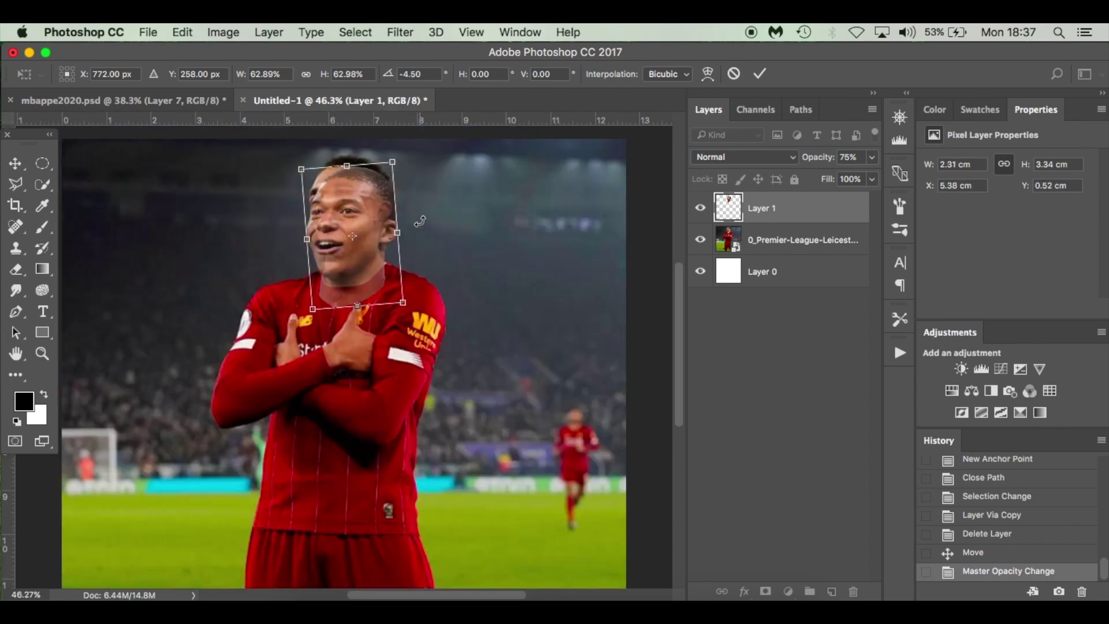
{"action": "scroll", "coordinate": [365, 305], "scroll_direction": "up", "scroll_amount": 2}
{"action": "left_click_drag", "start_coordinate": [365, 302], "coordinate": [368, 296]}
{"action": "key", "text": "Return"}
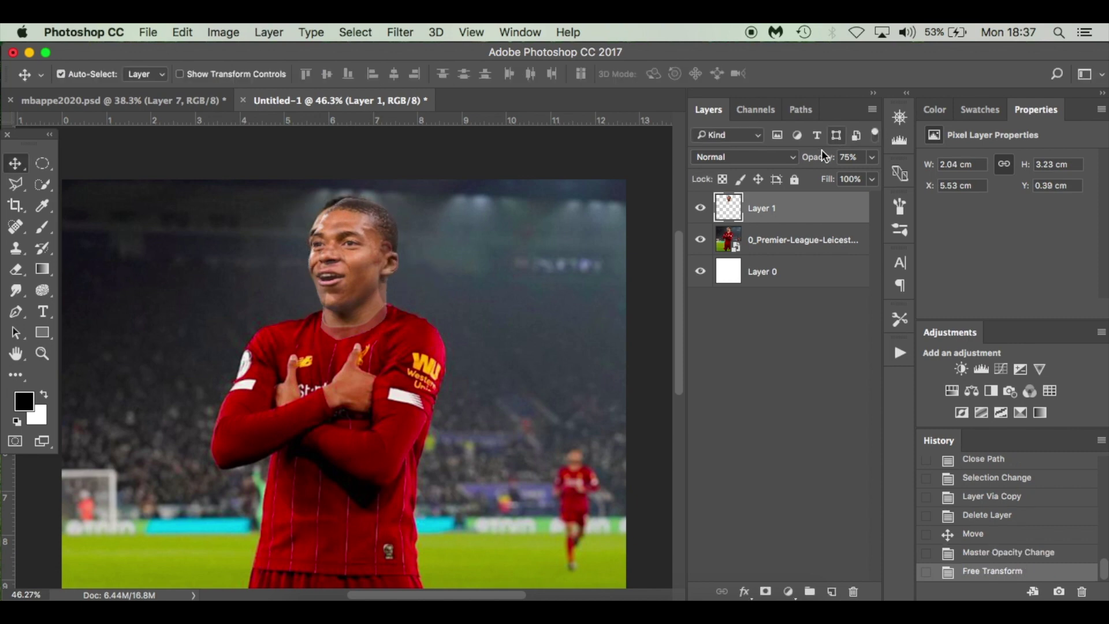
- Restore the head layer's opacity to 100% and scale the head to about 93%, placed near X 5.6 cm, Y 0.49 cm
{"action": "left_click_drag", "start_coordinate": [815, 166], "coordinate": [902, 165]}
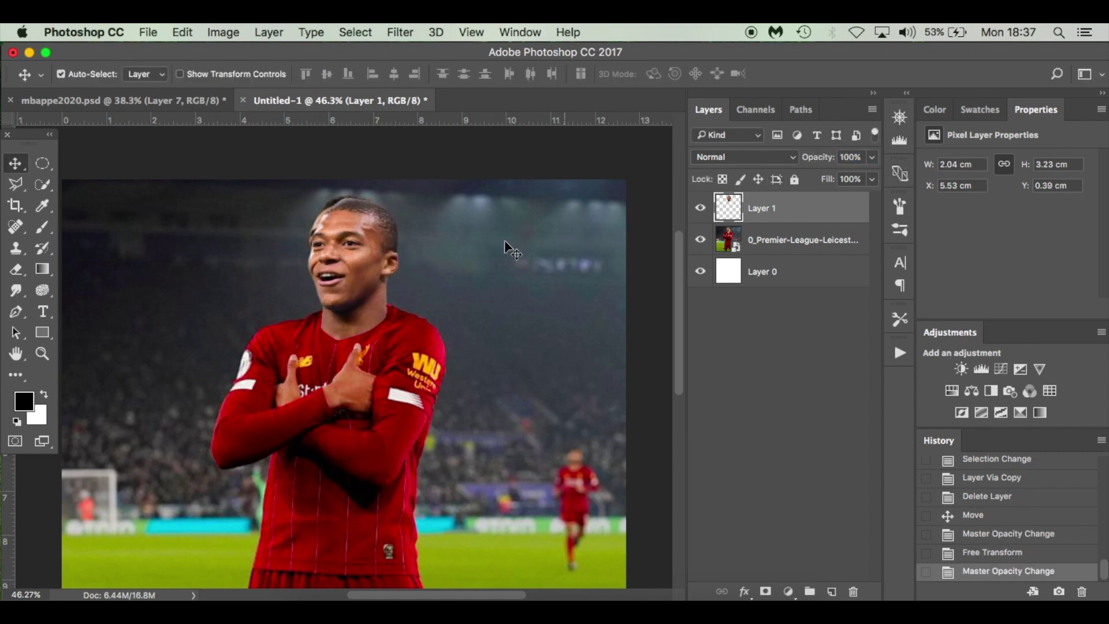
{"action": "left_click_drag", "start_coordinate": [359, 268], "coordinate": [356, 264]}
{"action": "key", "text": "super+t"}
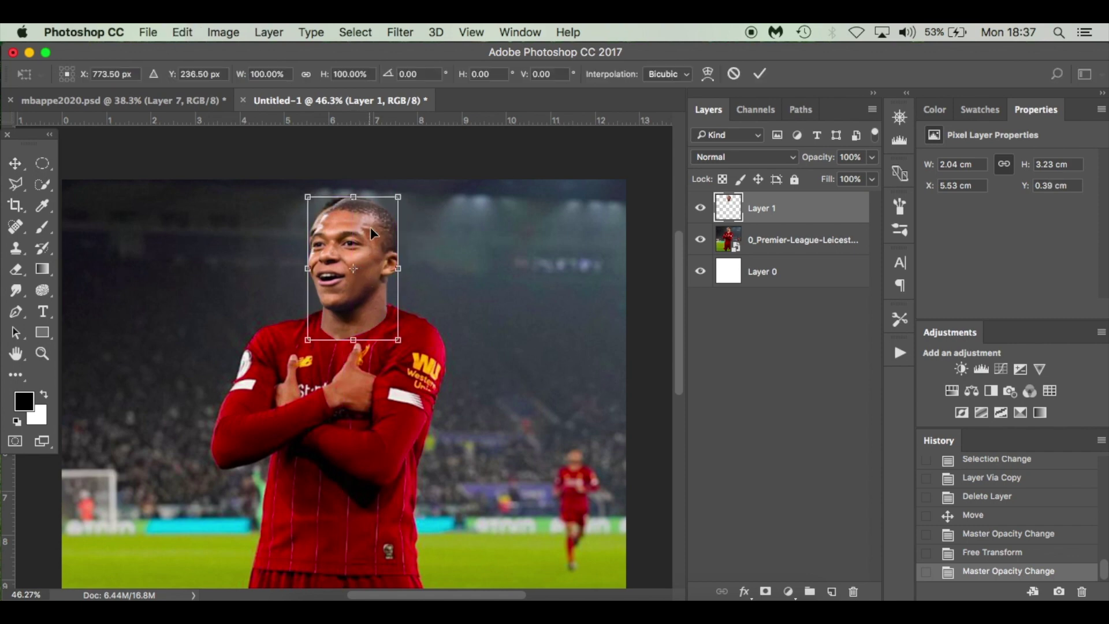
{"action": "left_click_drag", "start_coordinate": [397, 195], "coordinate": [393, 199]}
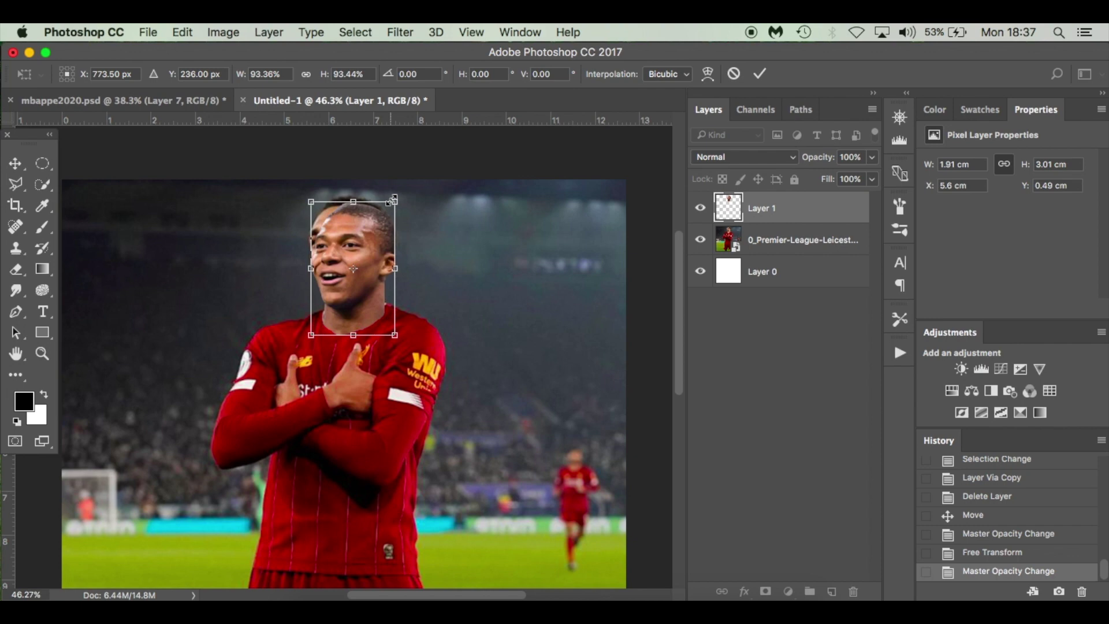
{"action": "key", "text": "Return"}
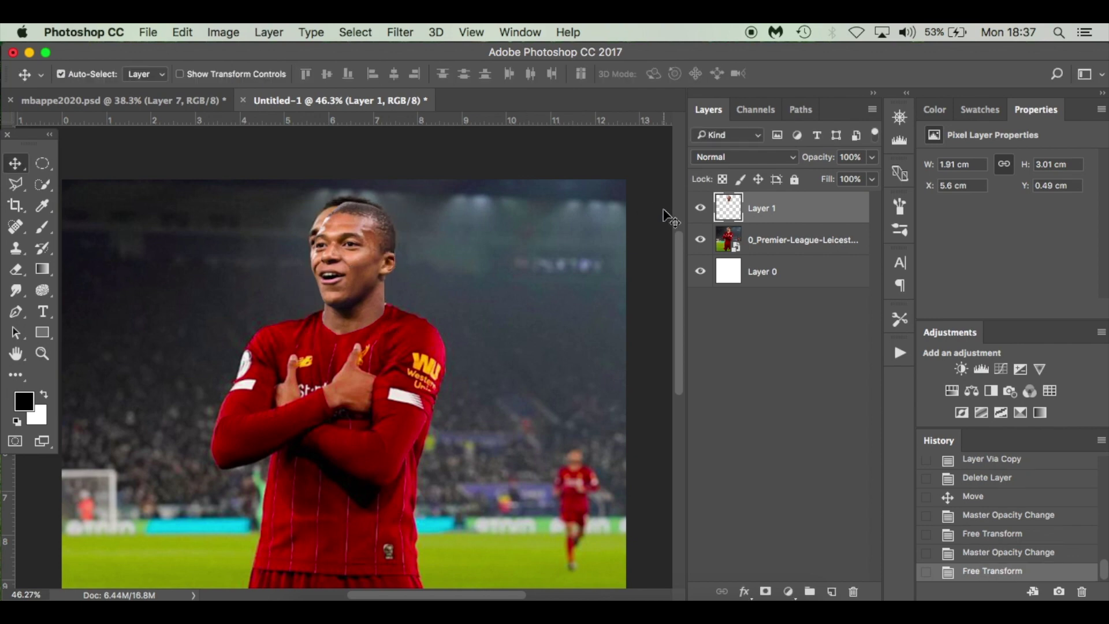
- Hide the cut-out head layer and rename it head
{"action": "left_click", "coordinate": [701, 209]}
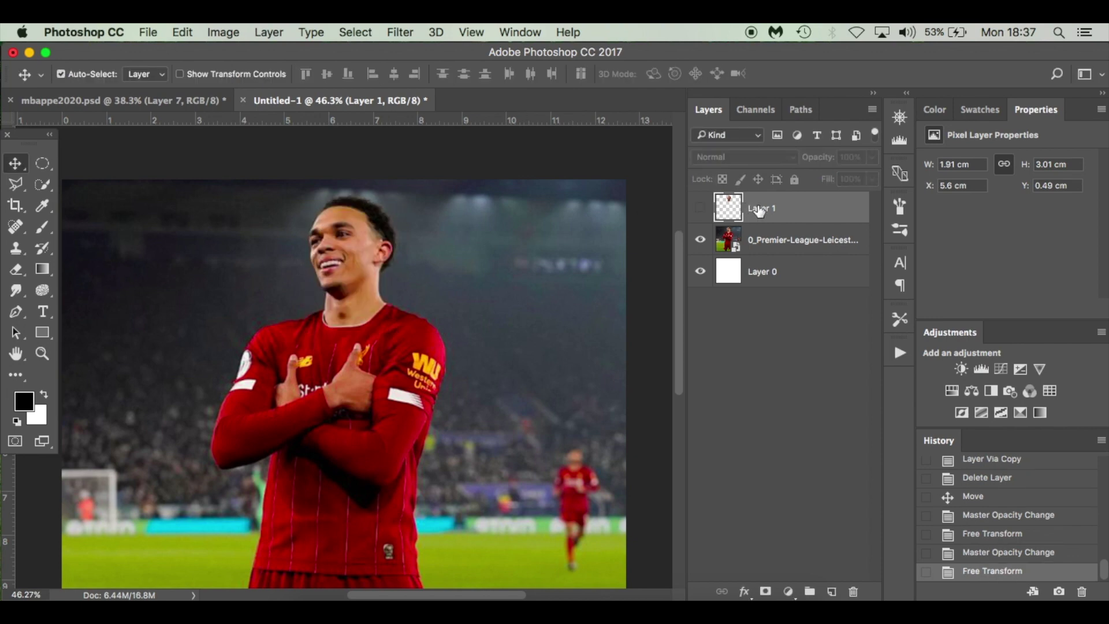
{"action": "type", "text": "head"}
{"action": "key", "text": "Return"}
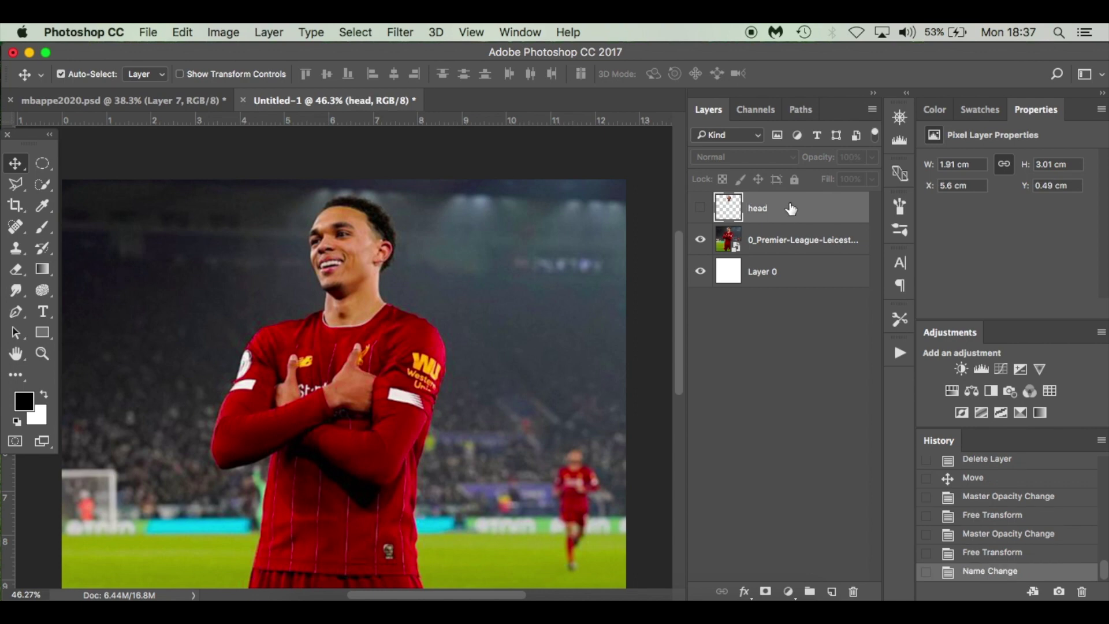
- On the 0_Premier-League-Leicester layer, trace a Pen tool path from the shirt collar over the shoulder, around the crossed arm and down to the waist
{"action": "left_click", "coordinate": [802, 240]}
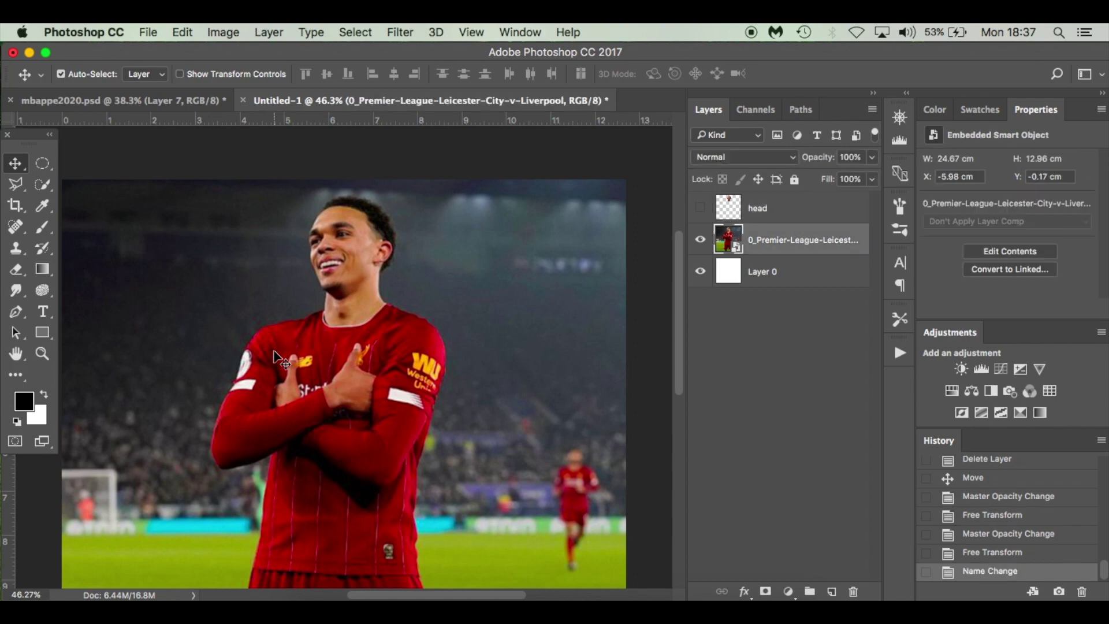
{"action": "scroll", "coordinate": [277, 355], "scroll_direction": "down", "scroll_amount": 3}
{"action": "scroll", "coordinate": [335, 407], "scroll_direction": "down", "scroll_amount": 8}
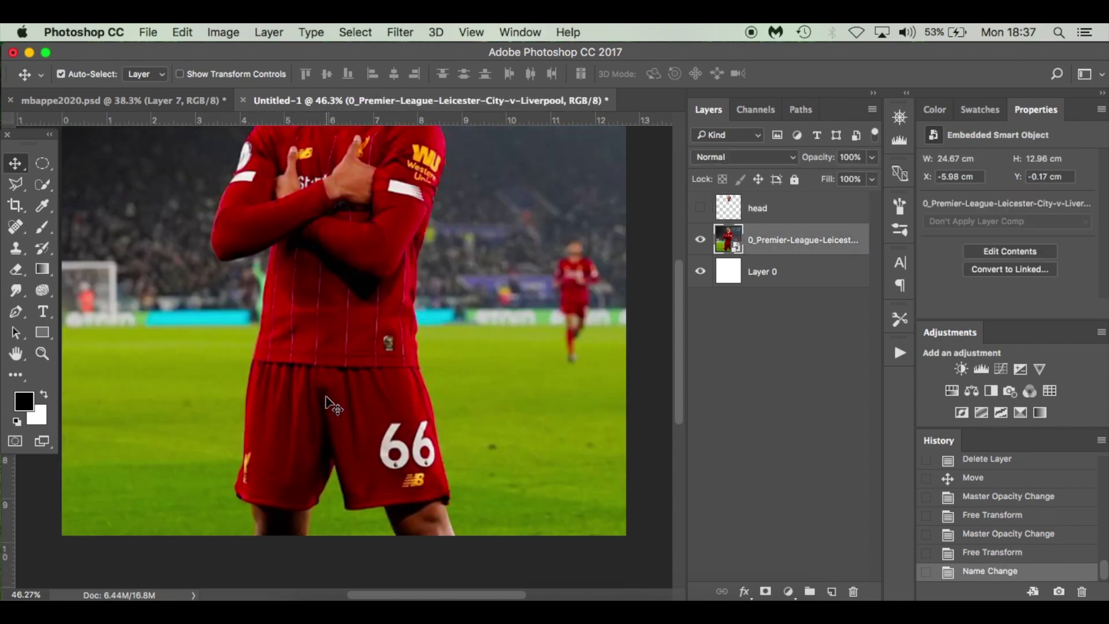
{"action": "scroll", "coordinate": [364, 335], "scroll_direction": "up", "scroll_amount": 10}
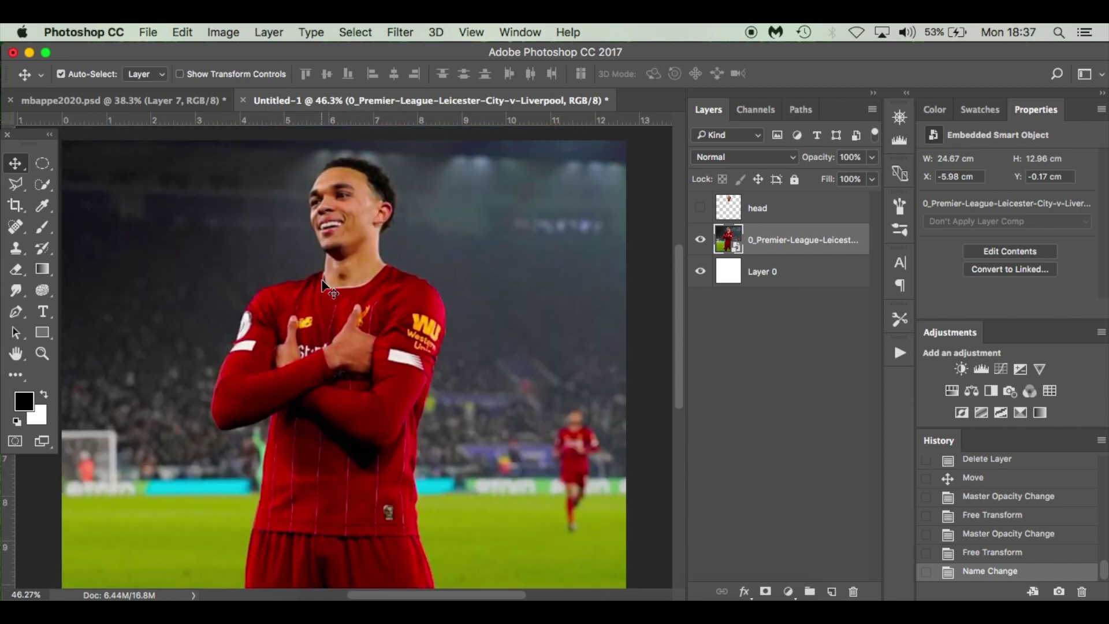
{"action": "key", "text": "p"}
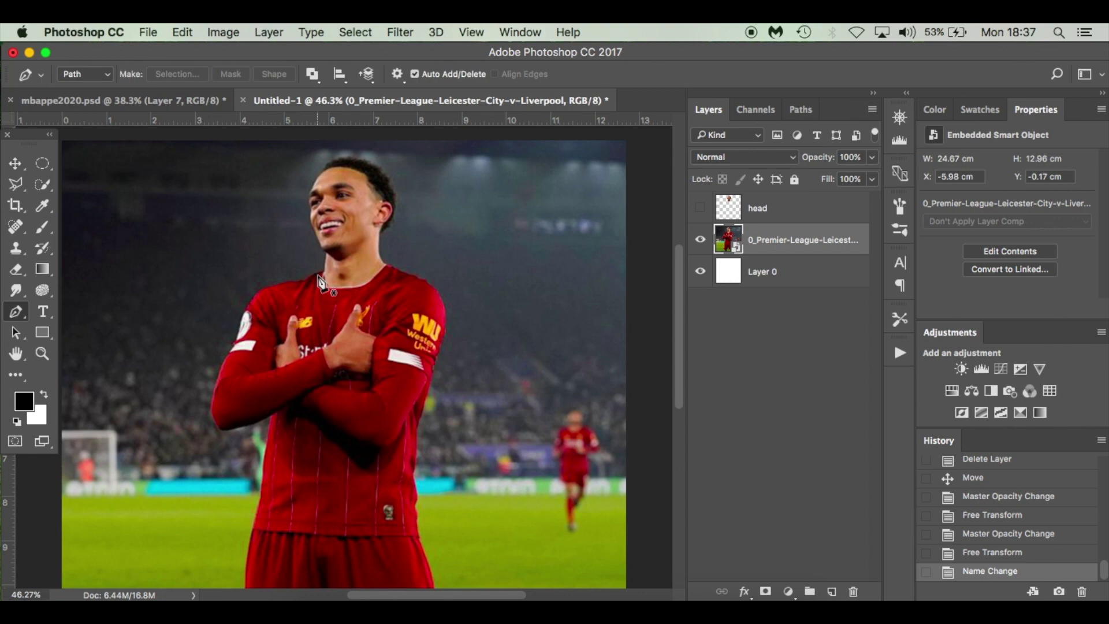
{"action": "scroll", "coordinate": [321, 283], "scroll_direction": "up", "scroll_amount": 5}
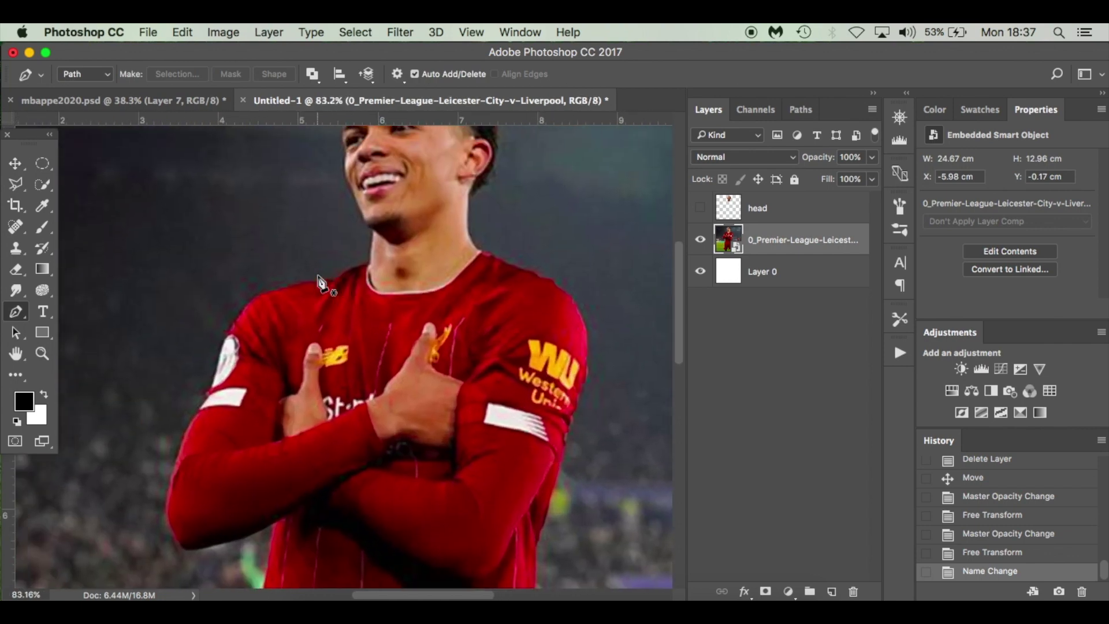
{"action": "scroll", "coordinate": [352, 287], "scroll_direction": "up", "scroll_amount": 3}
{"action": "left_click", "coordinate": [428, 277]}
{"action": "left_click", "coordinate": [387, 299]}
{"action": "left_click", "coordinate": [361, 303]}
{"action": "left_click", "coordinate": [280, 319]}
{"action": "left_click", "coordinate": [247, 333]}
{"action": "scroll", "coordinate": [228, 379], "scroll_direction": "down", "scroll_amount": 5}
{"action": "left_click", "coordinate": [166, 563]}
{"action": "left_click", "coordinate": [242, 514]}
{"action": "scroll", "coordinate": [271, 538], "scroll_direction": "down", "scroll_amount": 10}
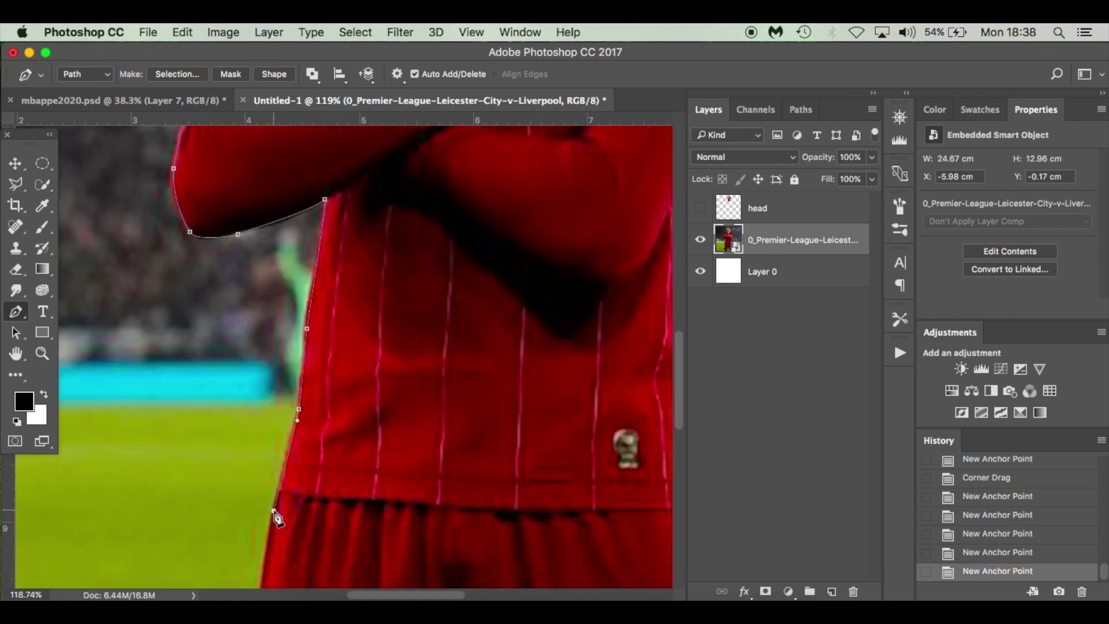
- Continue the Pen path down the shorts, around both legs past the canvas edge and up to the hem beside the number 66
{"action": "left_click", "coordinate": [237, 460]}
{"action": "scroll", "coordinate": [272, 491], "scroll_direction": "down", "scroll_amount": 5}
{"action": "left_click", "coordinate": [285, 525]}
{"action": "left_click", "coordinate": [421, 525]}
{"action": "left_click", "coordinate": [451, 423]}
{"action": "scroll", "coordinate": [462, 404], "scroll_direction": "right", "scroll_amount": 5}
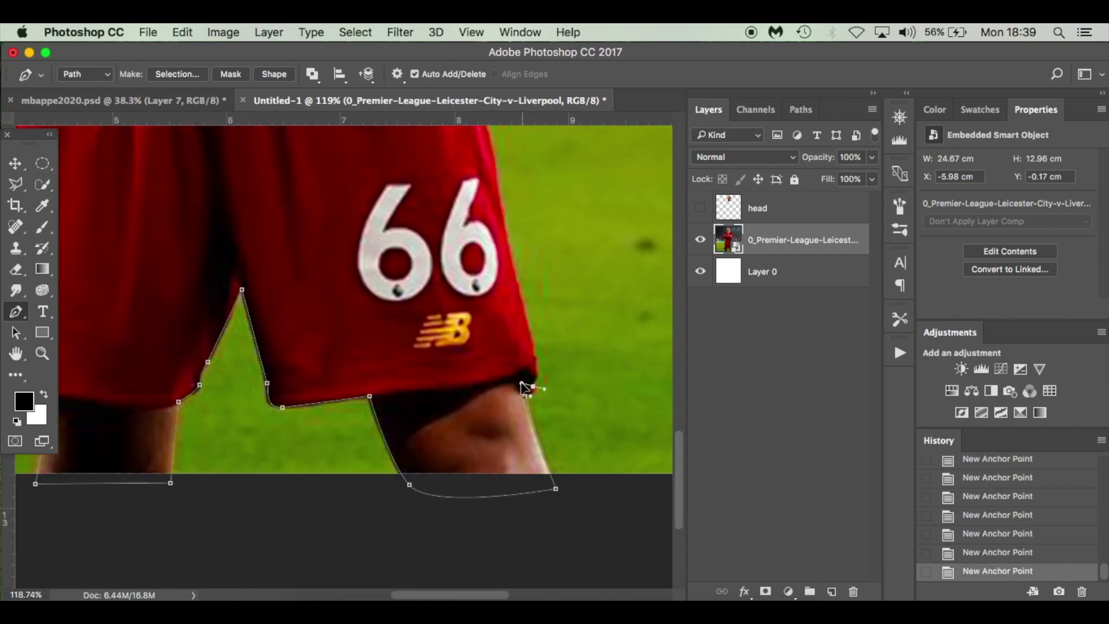
- Trace the Pen path up the number side of the shorts and shirt, over the sleeve and shoulder, and close it at the collar
{"action": "scroll", "coordinate": [491, 347], "scroll_direction": "up", "scroll_amount": 5}
{"action": "left_click", "coordinate": [487, 295]}
{"action": "scroll", "coordinate": [488, 283], "scroll_direction": "up", "scroll_amount": 10}
{"action": "left_click", "coordinate": [496, 407]}
{"action": "left_click", "coordinate": [527, 281]}
{"action": "left_click", "coordinate": [483, 191]}
{"action": "left_click", "coordinate": [398, 152]}
{"action": "left_click", "coordinate": [377, 143]}
{"action": "key", "text": "super+0"}
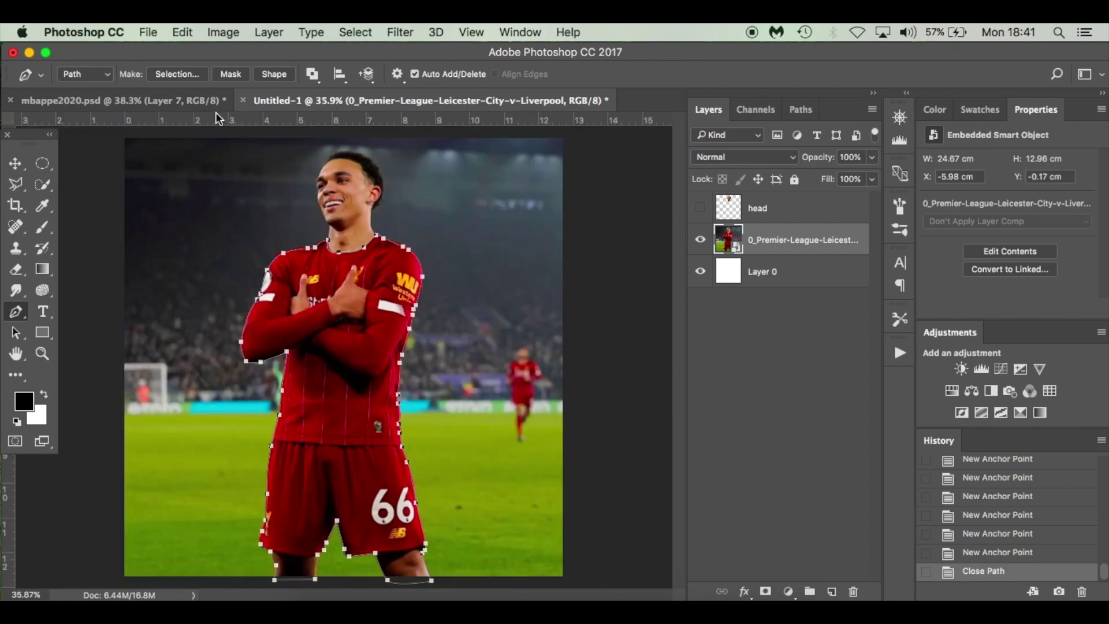
- Convert the body path into a new anti-aliased selection with 0 px feather and copy the body to a new layer
{"action": "left_click", "coordinate": [192, 75]}
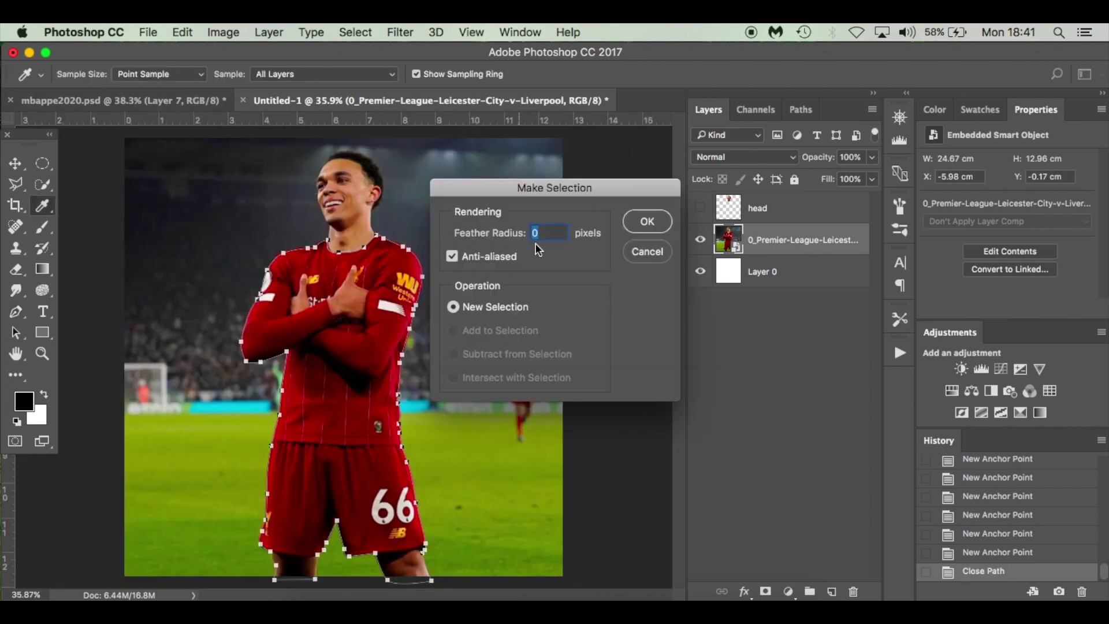
{"action": "left_click", "coordinate": [629, 223]}
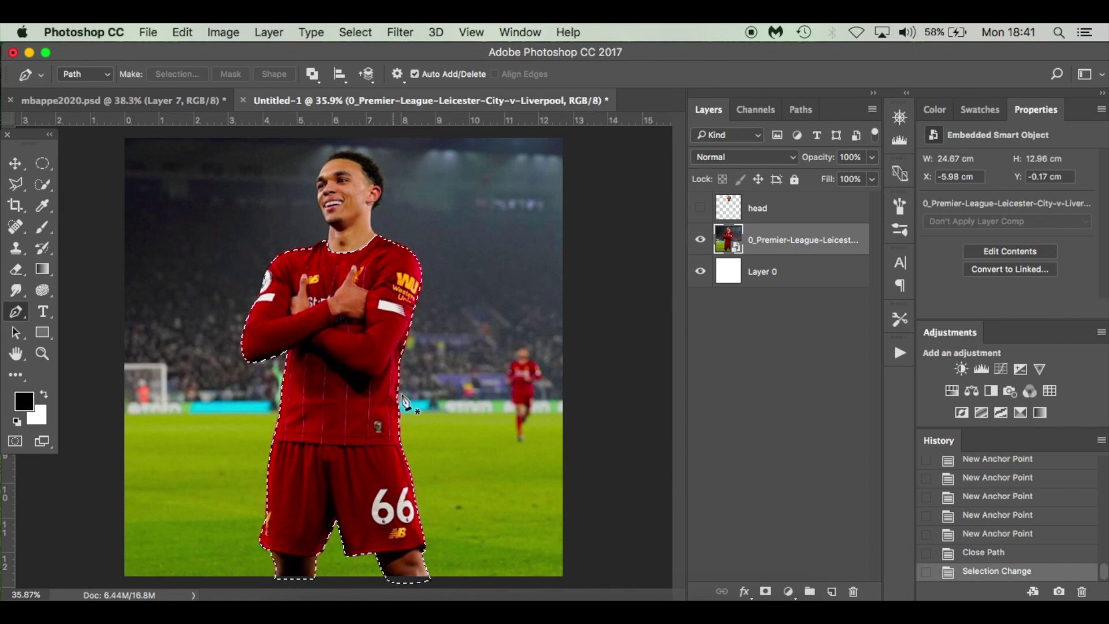
{"action": "key", "text": "ctrl+j"}
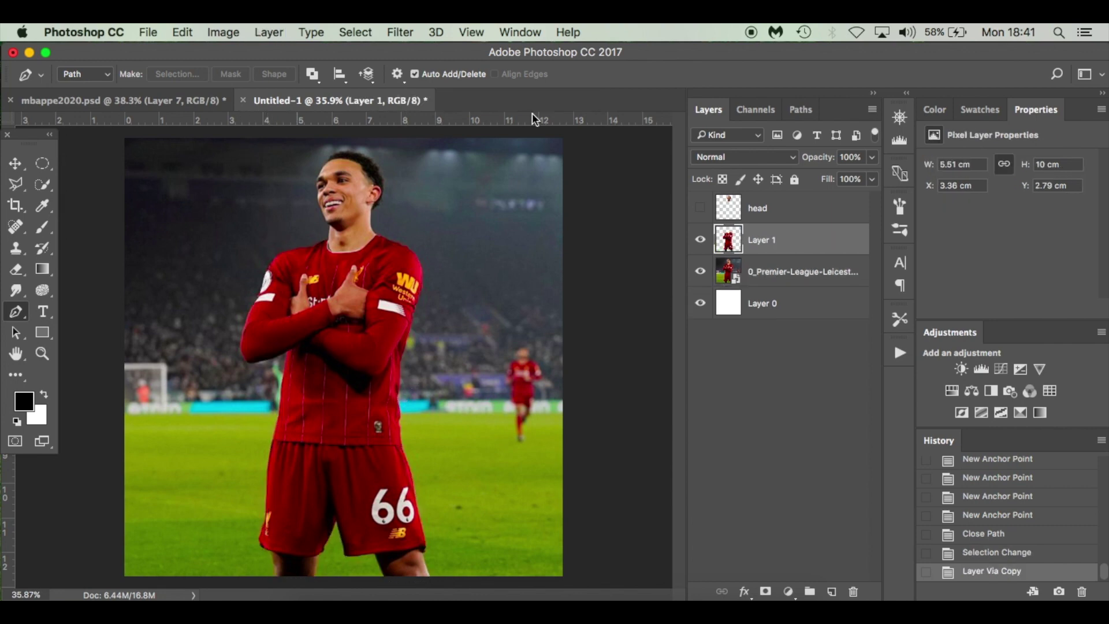
- Show the head layer again and move it beneath the body cut-out, Layer 1
{"action": "left_click", "coordinate": [700, 209]}
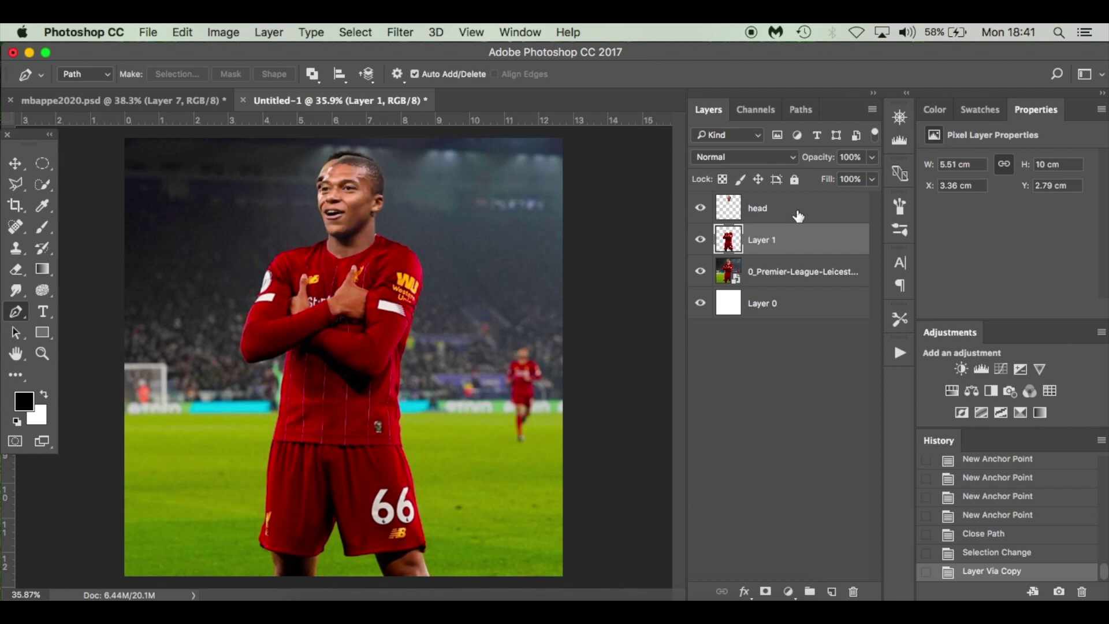
{"action": "left_click_drag", "start_coordinate": [805, 209], "coordinate": [806, 251]}
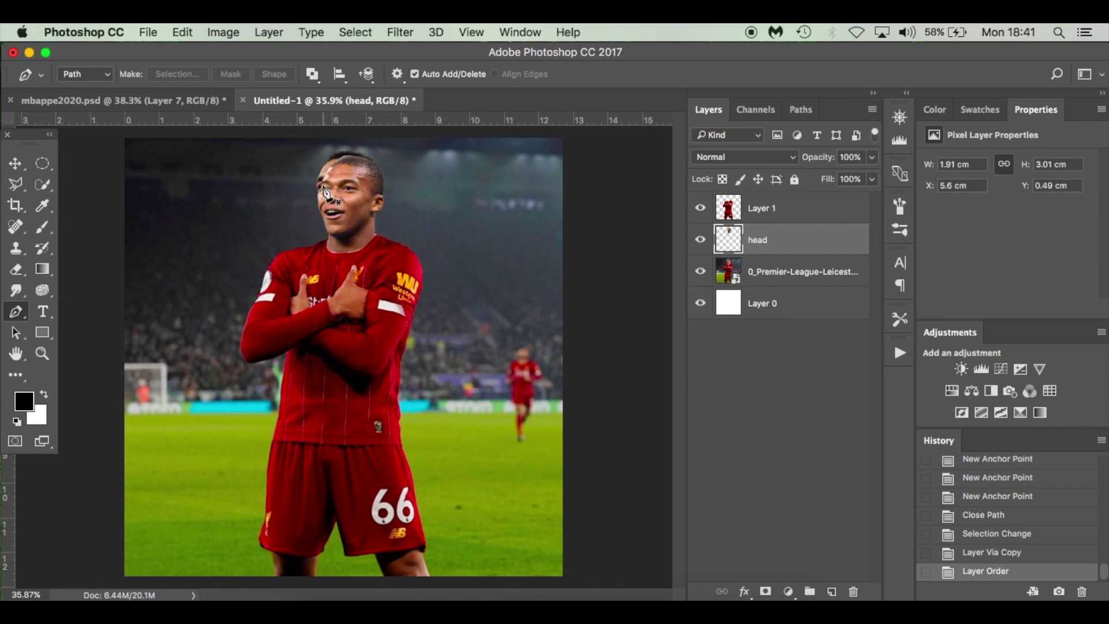
- Rasterize the 0_Premier-League-Leicester smart object so the Content-Aware Spot Healing Brush can be used on it
{"action": "left_click", "coordinate": [800, 274]}
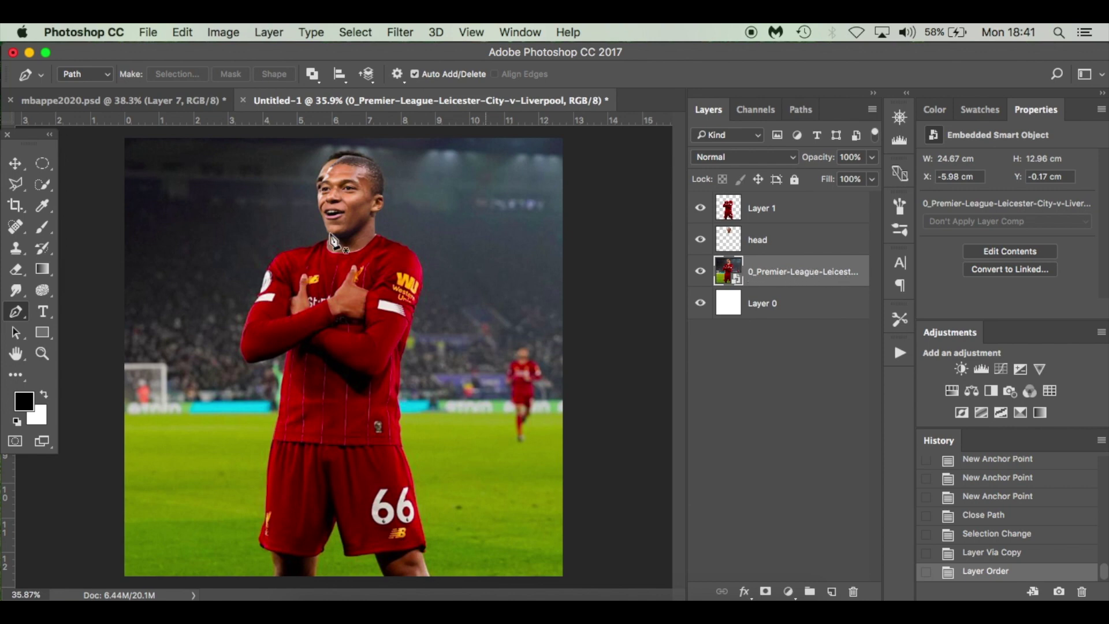
{"action": "left_click", "coordinate": [16, 227]}
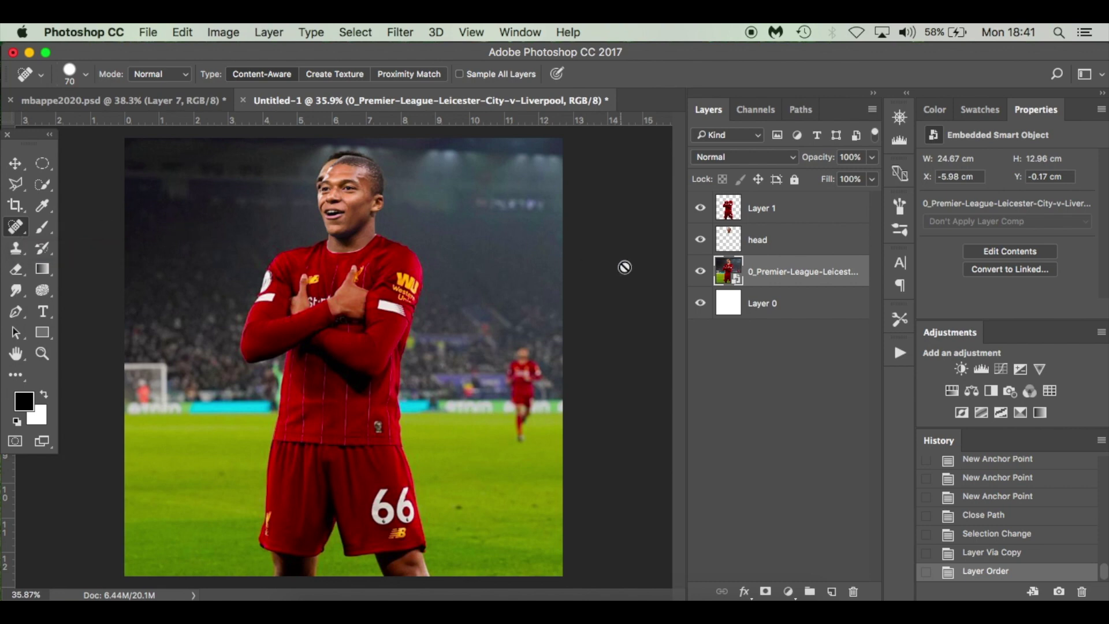
{"action": "left_click", "coordinate": [476, 236]}
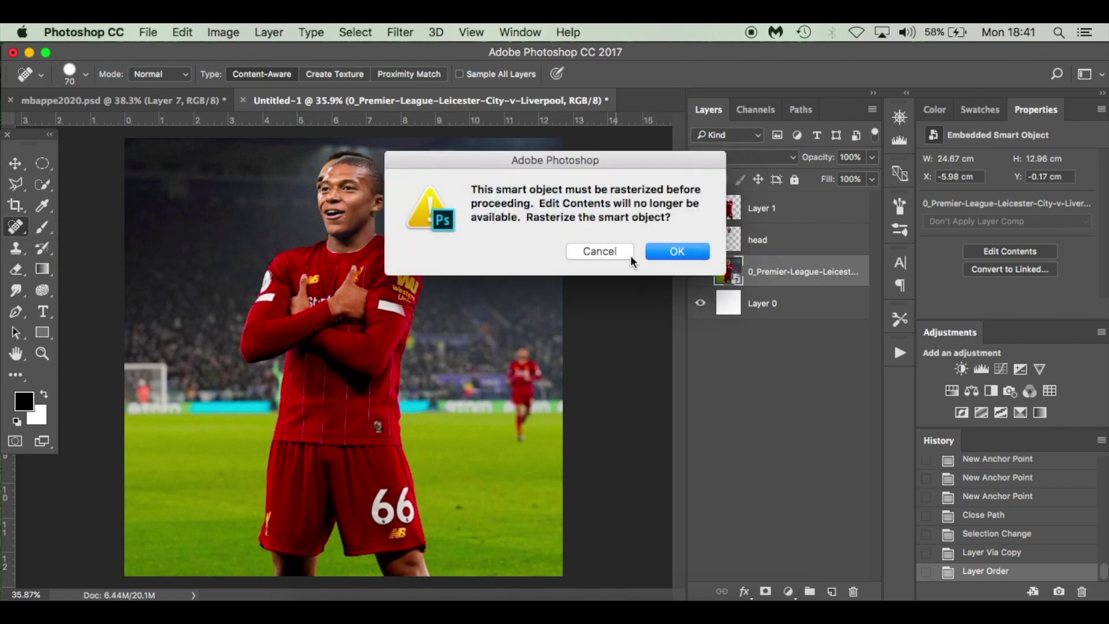
{"action": "left_click", "coordinate": [689, 253]}
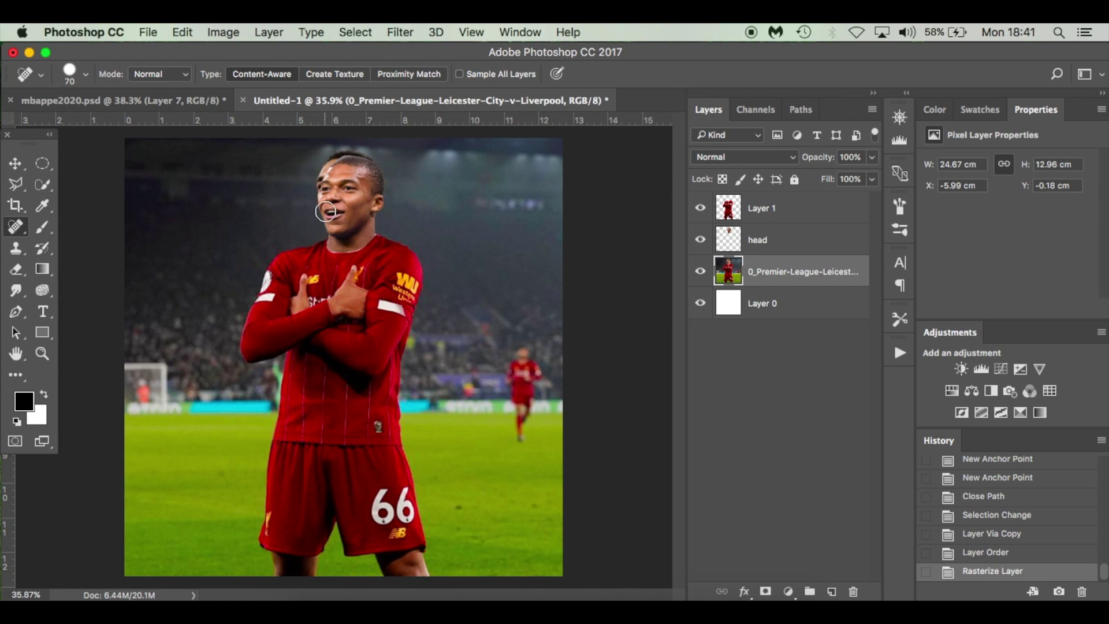
- Paint out the original player's face and hair around the pasted head with the size 70 Spot Healing Brush
{"action": "mouse_move", "coordinate": [326, 211]}
{"action": "left_mouse_down"}
{"action": "mouse_move", "coordinate": [329, 168]}
{"action": "mouse_move", "coordinate": [369, 169]}
{"action": "left_mouse_up"}
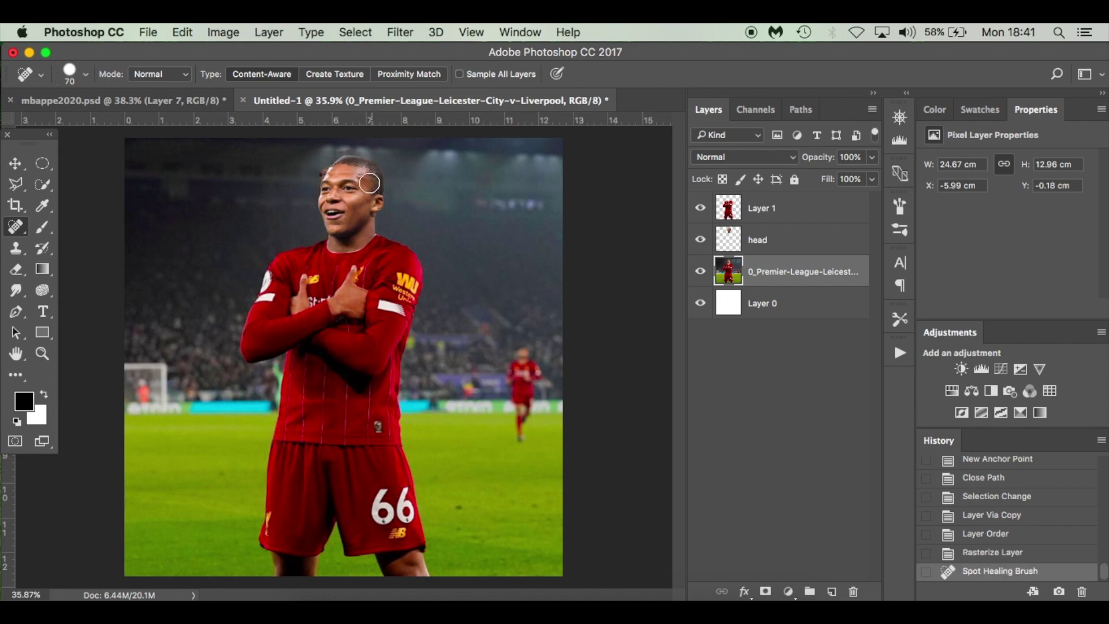
{"action": "left_click", "coordinate": [326, 177]}
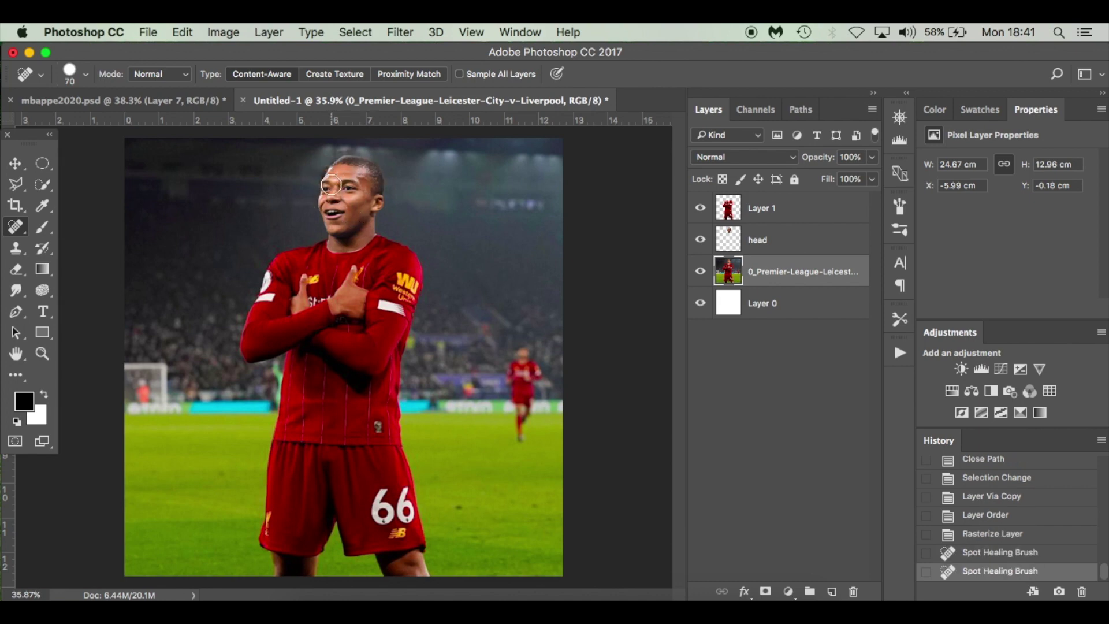
{"action": "mouse_move", "coordinate": [329, 180]}
{"action": "left_mouse_down"}
{"action": "mouse_move", "coordinate": [338, 155]}
{"action": "mouse_move", "coordinate": [363, 170]}
{"action": "left_mouse_up"}
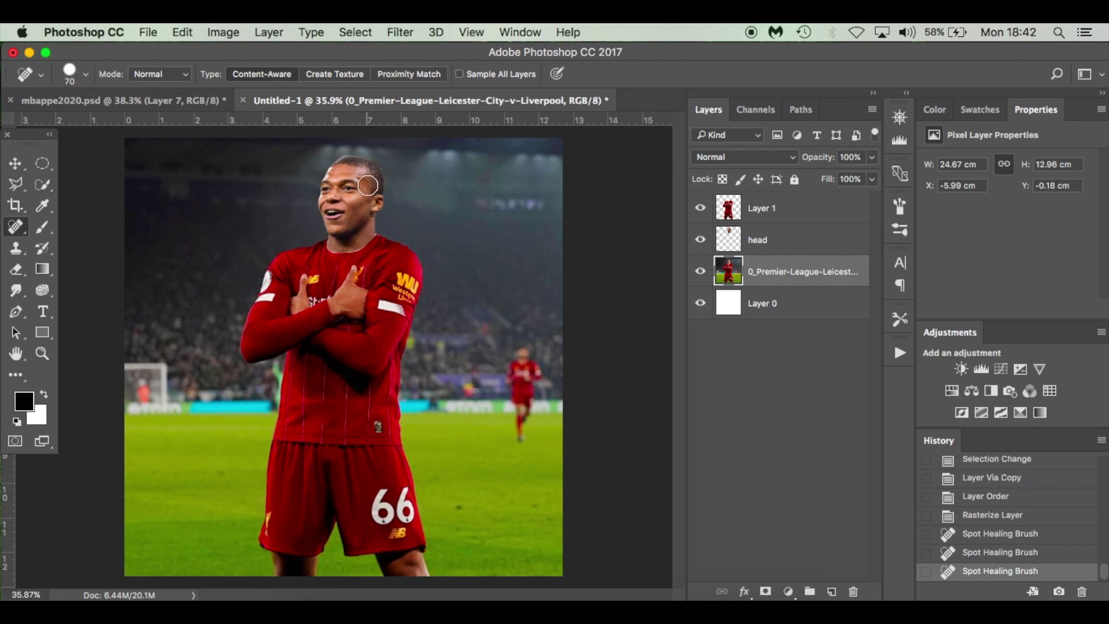
- Heal the remaining original hair at the top and back of the head, undoing the first stroke and repainting it
{"action": "key", "text": "super+plus"}
{"action": "scroll", "coordinate": [366, 182], "scroll_direction": "up", "scroll_amount": 8}
{"action": "mouse_move", "coordinate": [362, 256]}
{"action": "left_mouse_down"}
{"action": "mouse_move", "coordinate": [364, 238]}
{"action": "mouse_move", "coordinate": [324, 237]}
{"action": "mouse_move", "coordinate": [383, 260]}
{"action": "left_mouse_up"}
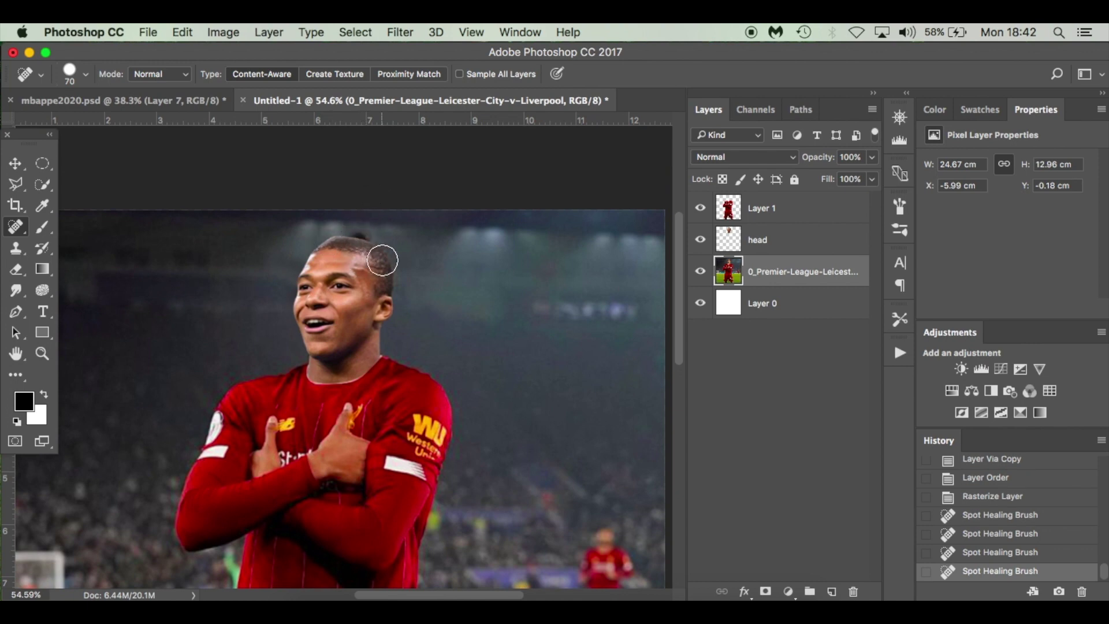
{"action": "key", "text": "super+z"}
{"action": "mouse_move", "coordinate": [371, 262]}
{"action": "left_mouse_down"}
{"action": "mouse_move", "coordinate": [352, 254]}
{"action": "mouse_move", "coordinate": [378, 269]}
{"action": "mouse_move", "coordinate": [371, 296]}
{"action": "mouse_move", "coordinate": [383, 287]}
{"action": "mouse_move", "coordinate": [373, 261]}
{"action": "left_mouse_up"}
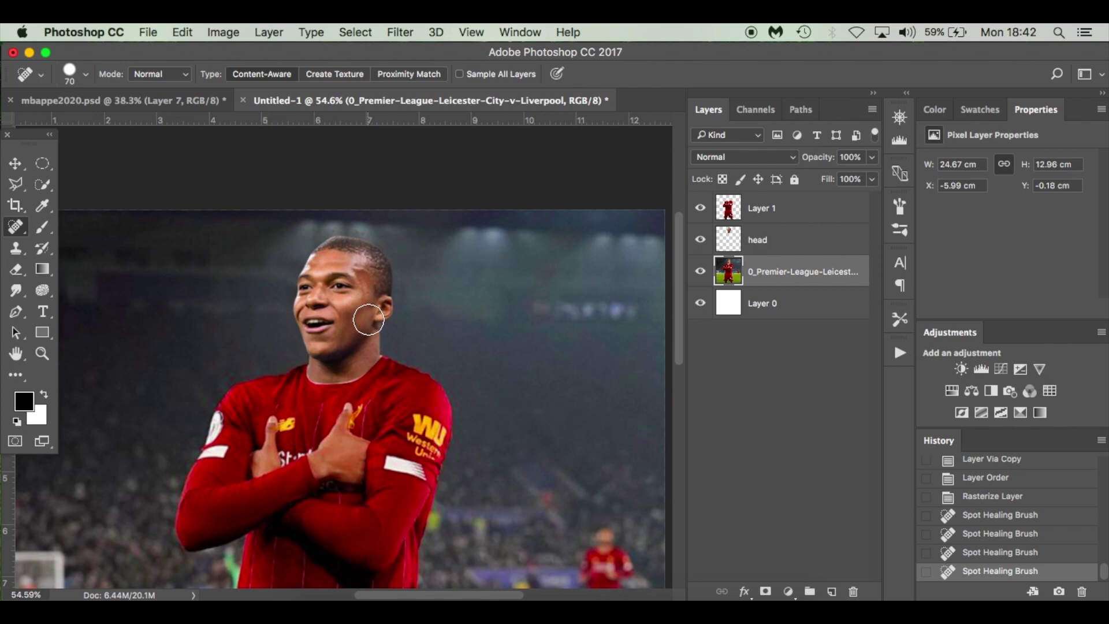
{"action": "key", "text": "super+0"}
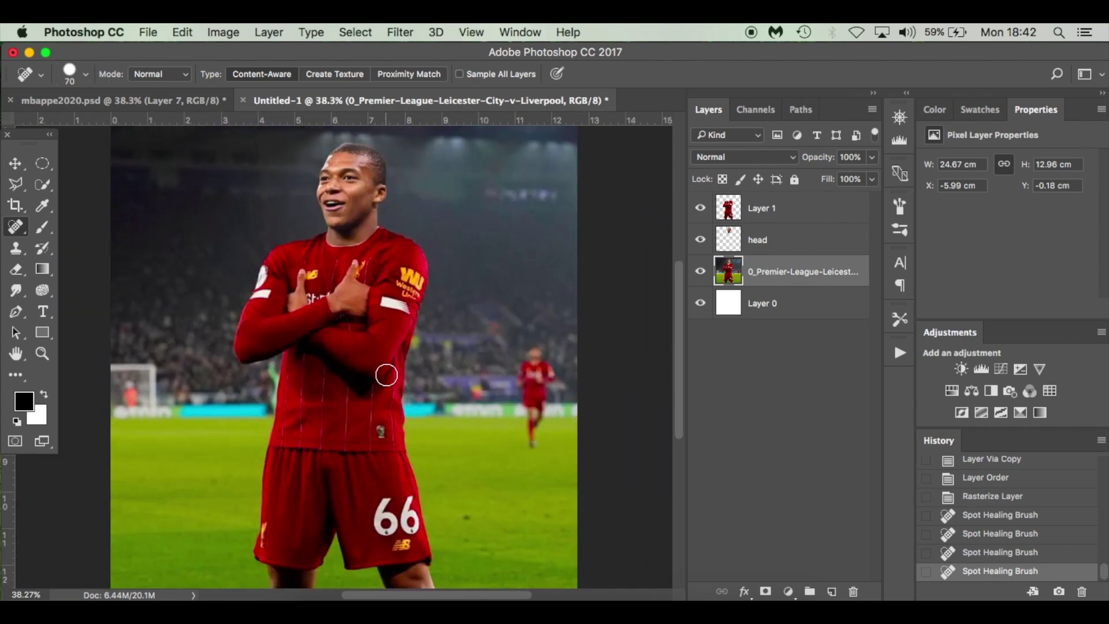
{"action": "key", "text": "v"}
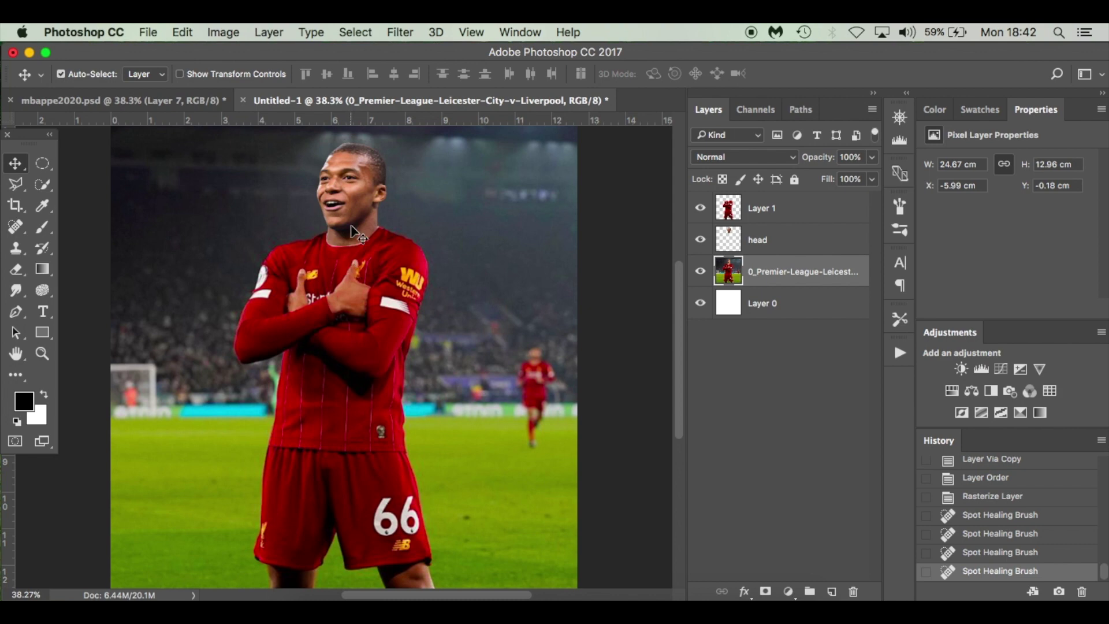
{"action": "scroll", "coordinate": [357, 231], "scroll_direction": "up", "scroll_amount": 3}
{"action": "scroll", "coordinate": [357, 231], "scroll_direction": "up", "scroll_amount": 2}
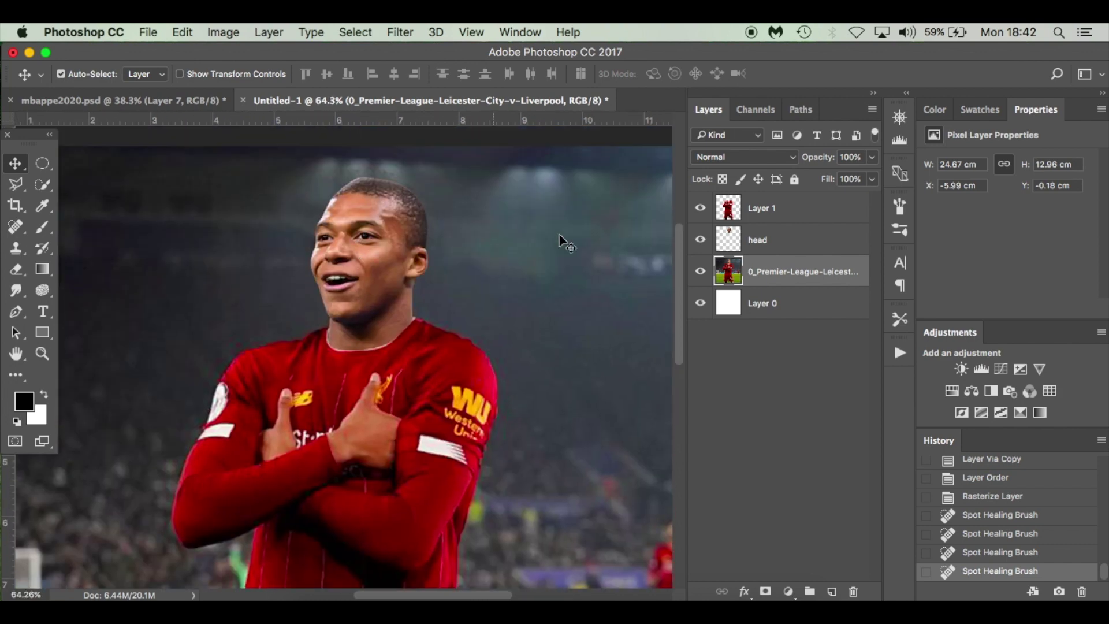
{"action": "key", "text": "super"}
{"action": "key", "text": "super+t"}
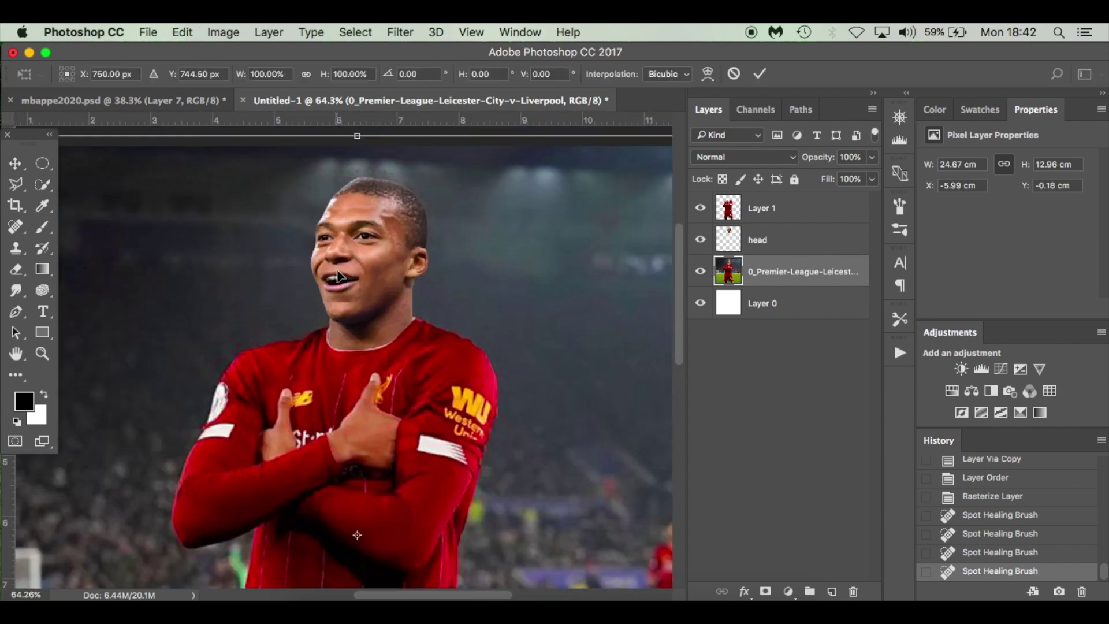
{"action": "key", "text": "Escape"}
- Free-transform the head layer to 101.40% height and nudge it to X 773.50 px, Y 233.50 px on the neck
{"action": "left_click", "coordinate": [797, 246]}
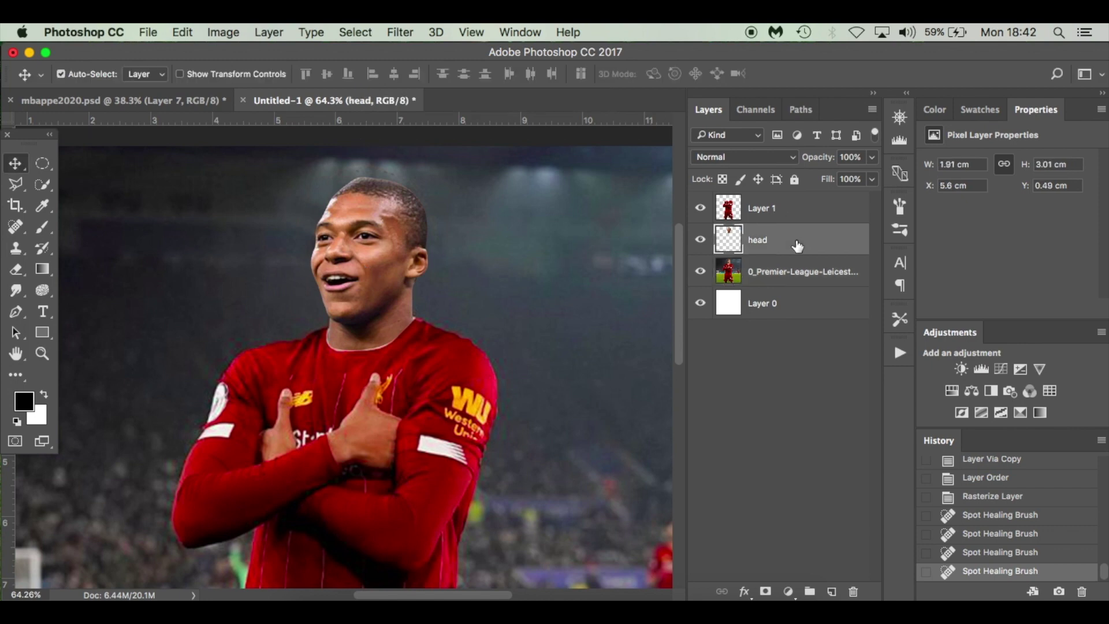
{"action": "key", "text": "super+t"}
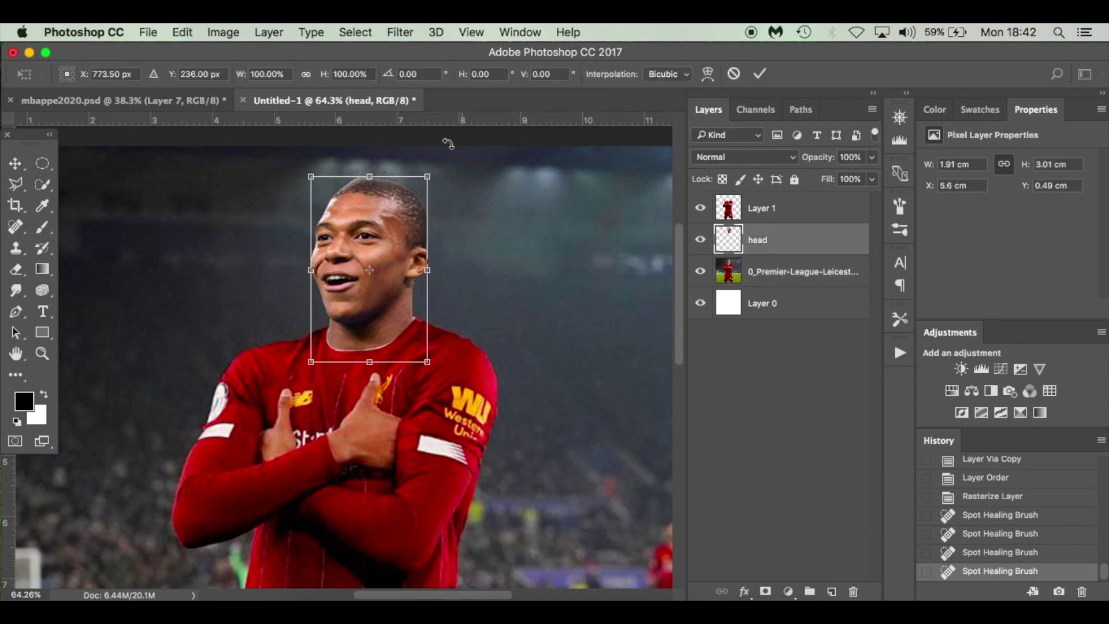
{"action": "left_click_drag", "start_coordinate": [427, 175], "coordinate": [427, 173]}
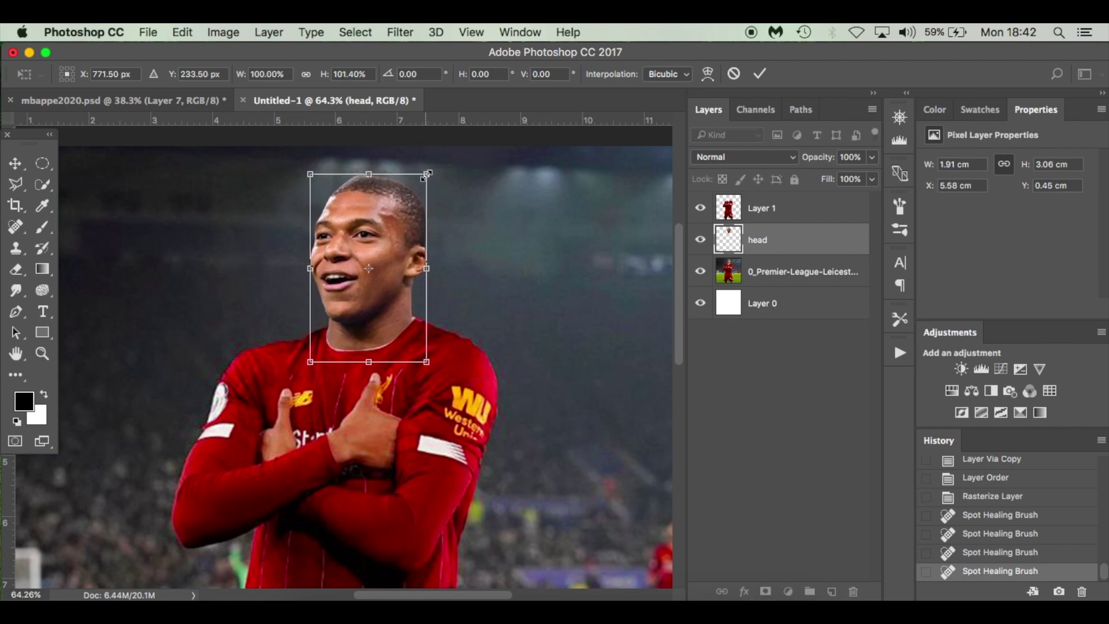
{"action": "key", "text": "Up"}
{"action": "key", "text": "Up"}
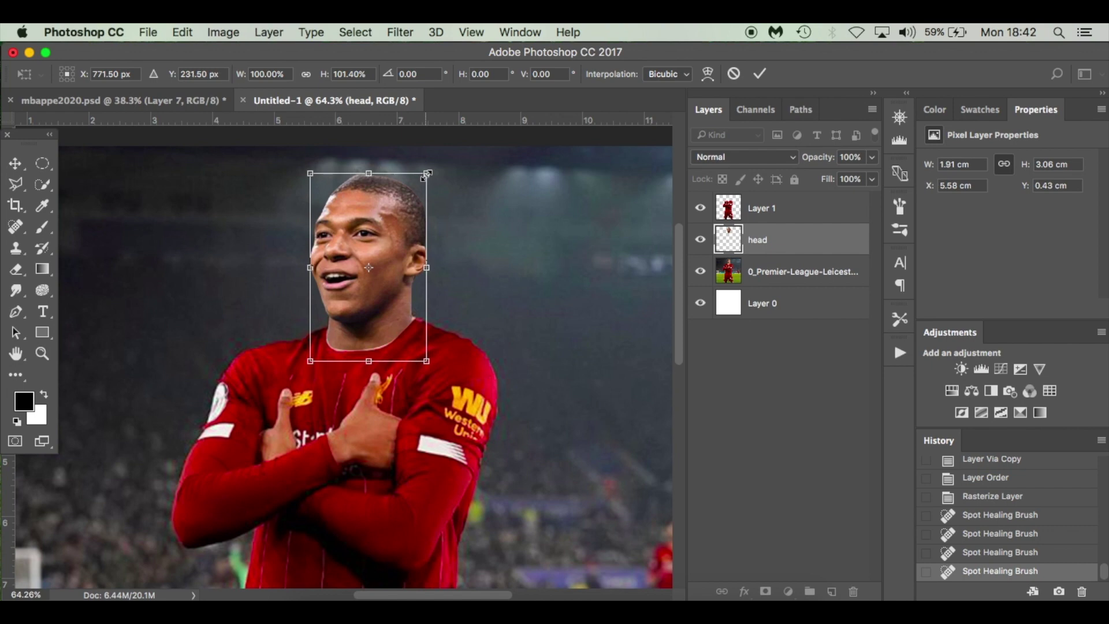
{"action": "key", "text": "Right"}
{"action": "key", "text": "Right"}
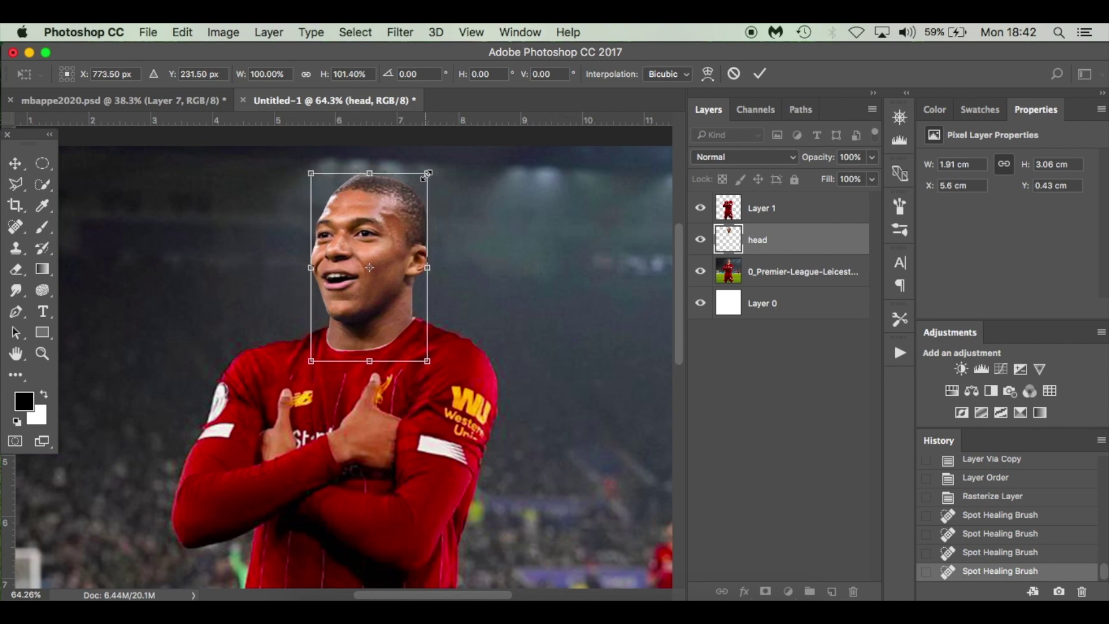
{"action": "key", "text": "Down"}
{"action": "key", "text": "Down"}
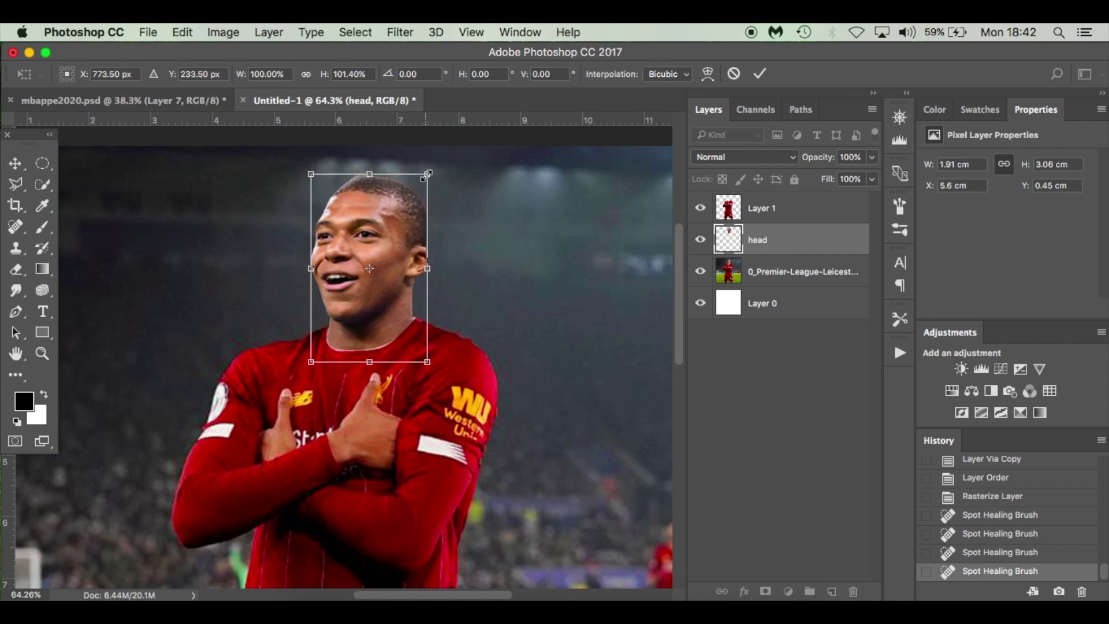
{"action": "key", "text": "Return"}
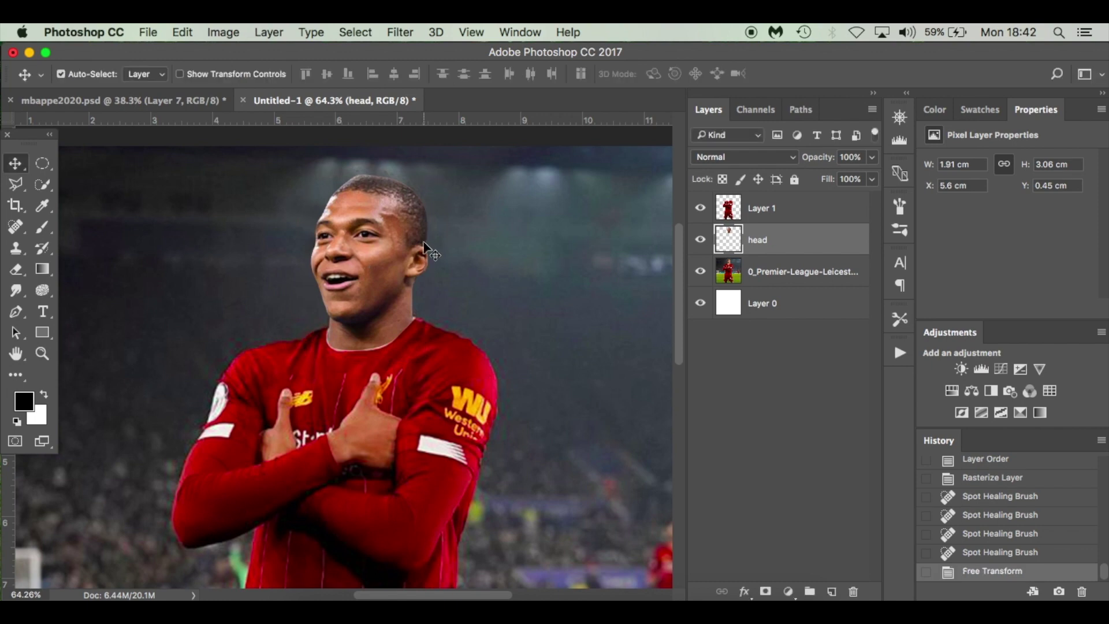
{"action": "scroll", "coordinate": [423, 342], "scroll_direction": "up", "scroll_amount": 5}
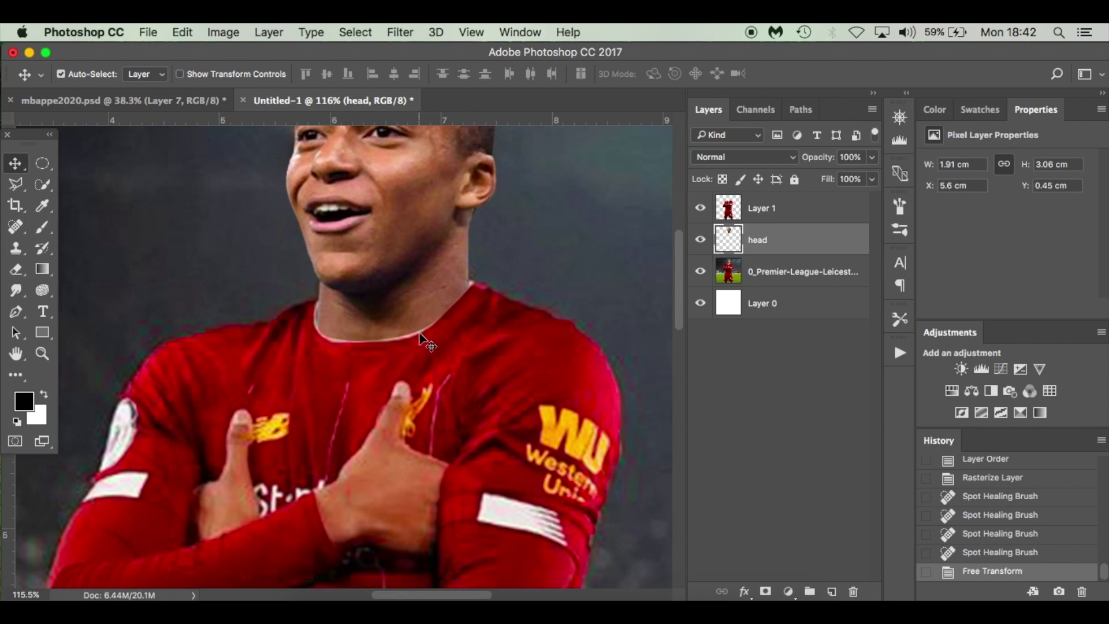
{"action": "key", "text": "super+0"}
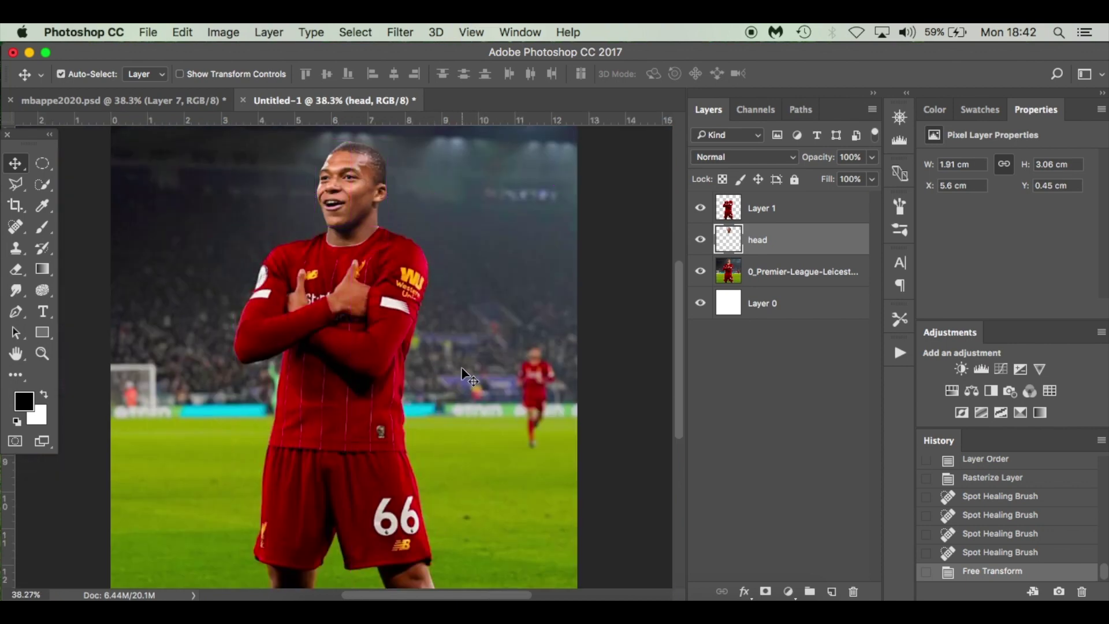
{"action": "scroll", "coordinate": [464, 375], "scroll_direction": "up", "scroll_amount": 1}
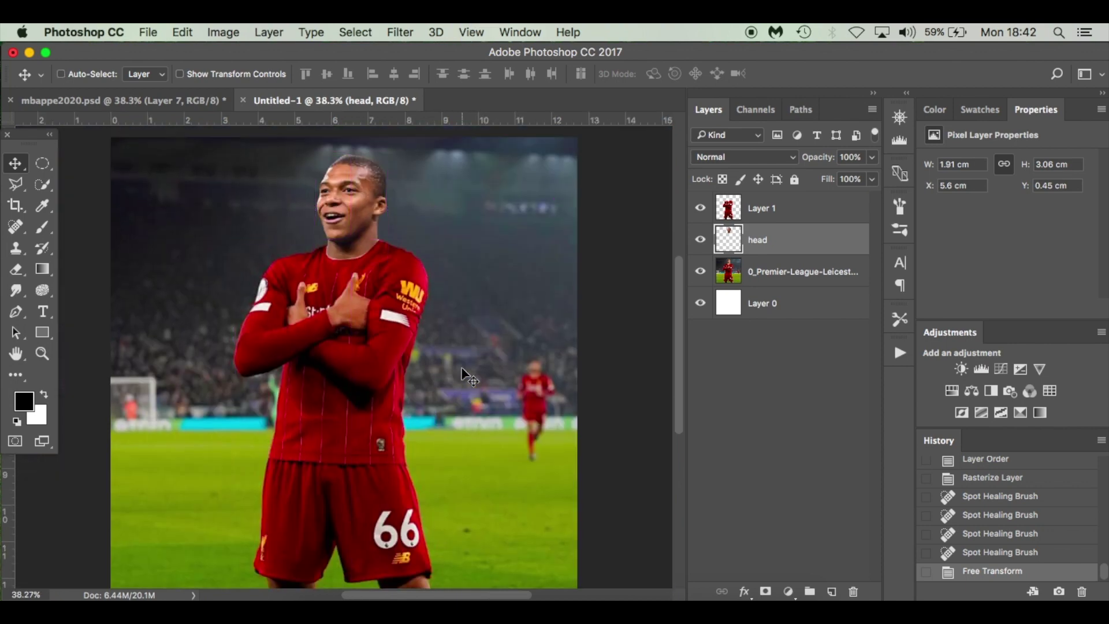
{"action": "scroll", "coordinate": [466, 376], "scroll_direction": "down", "scroll_amount": 1}
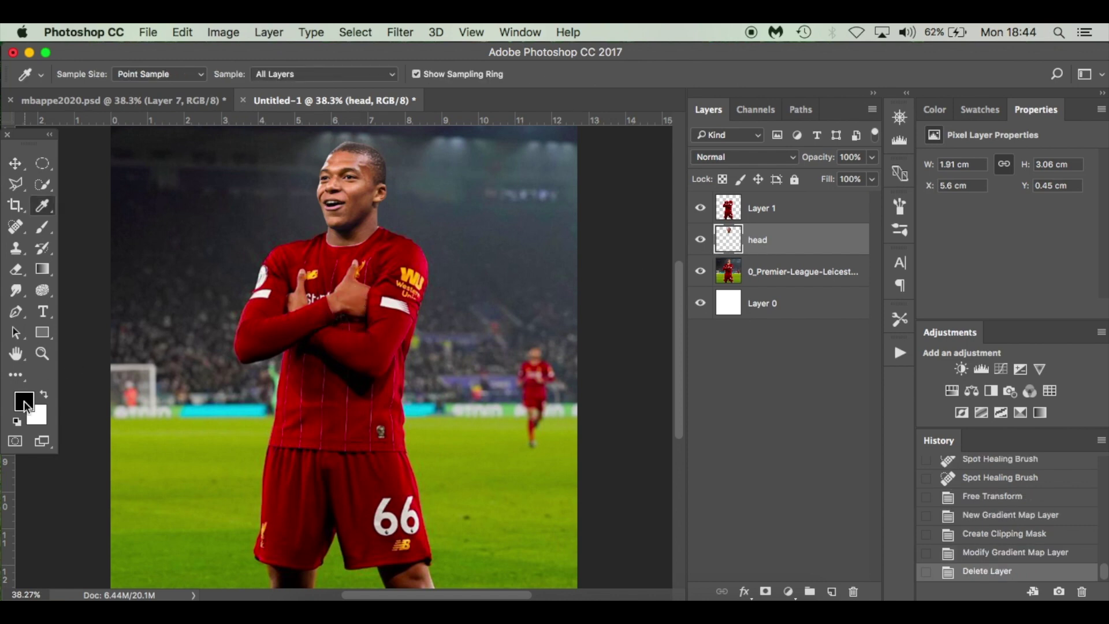
- Set the foreground colour to skin tone #ac694f, sampled from the player's hand
{"action": "left_click", "coordinate": [23, 401]}
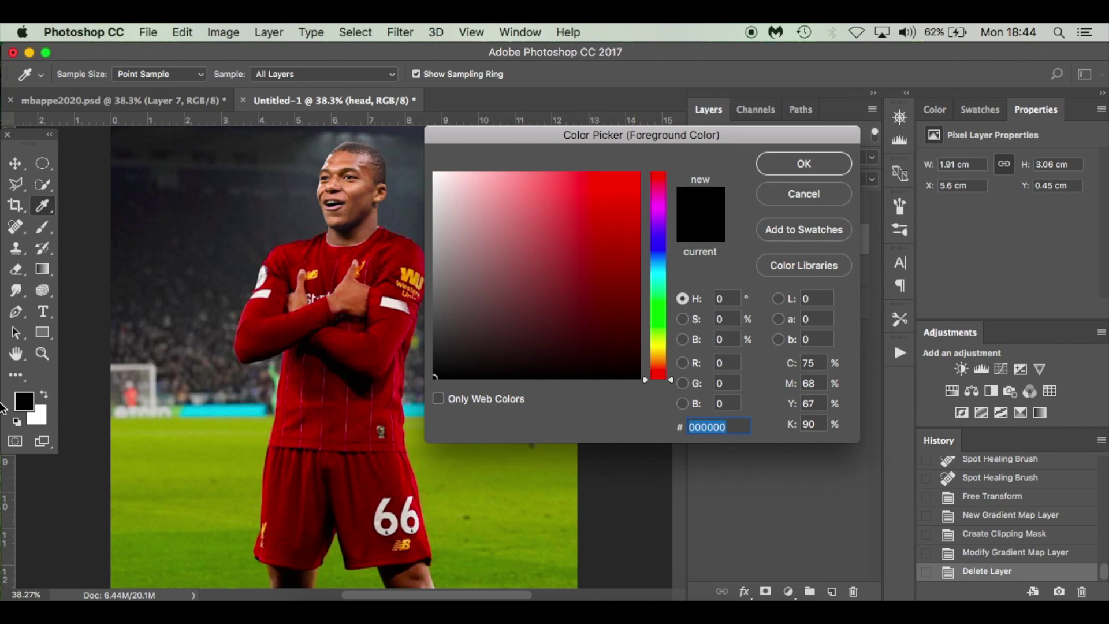
{"action": "left_click", "coordinate": [341, 305]}
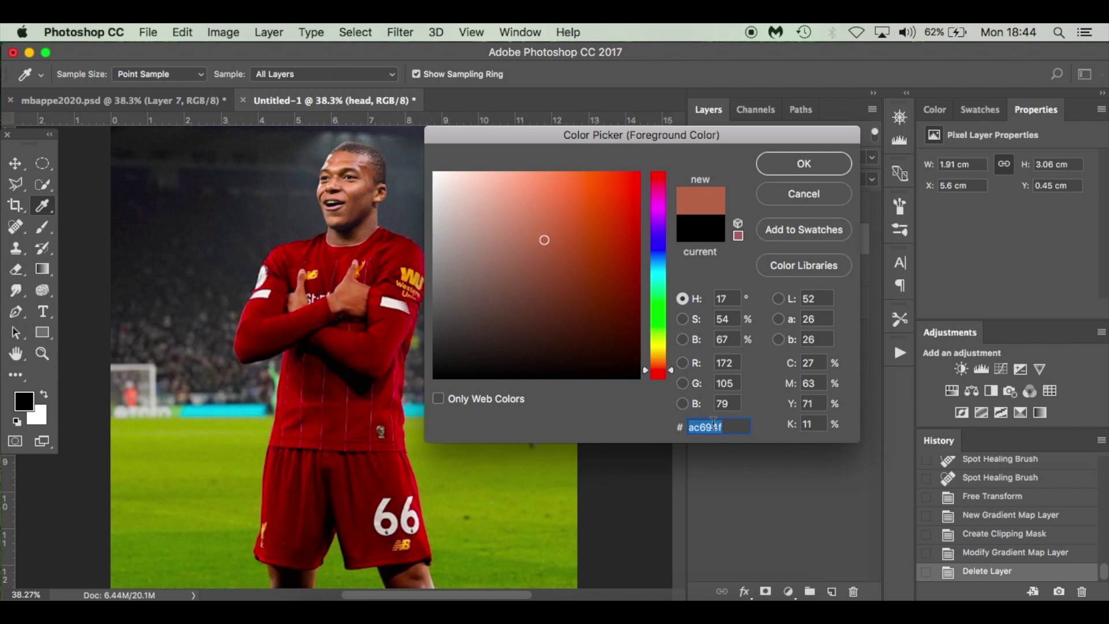
{"action": "left_click", "coordinate": [801, 166]}
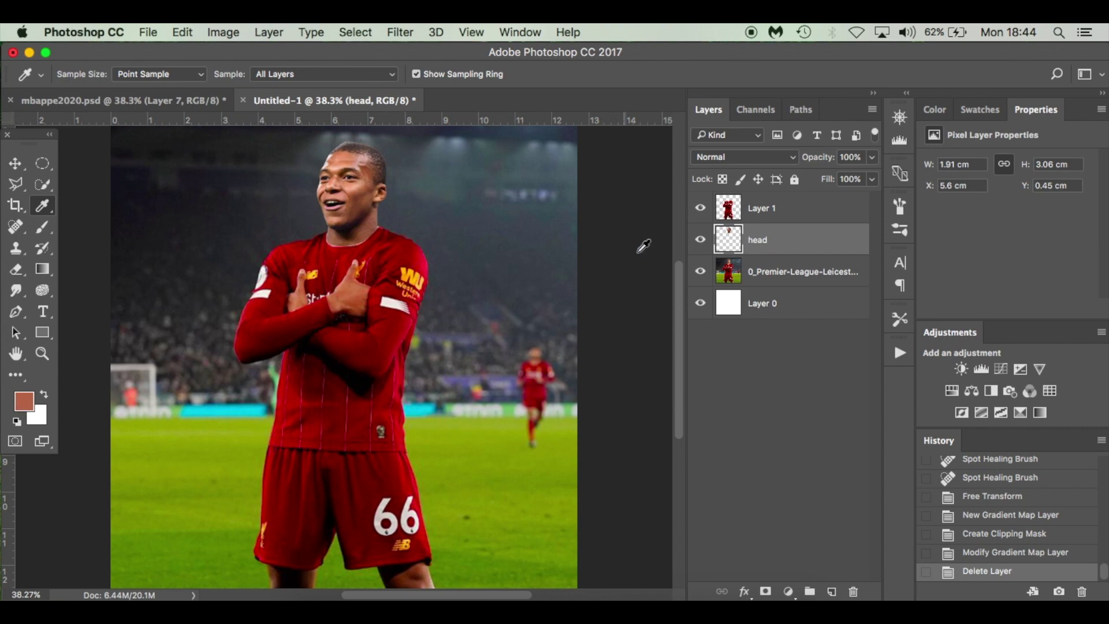
- Add a Gradient Map adjustment layer above the head layer and clip it to the head
{"action": "left_click", "coordinate": [788, 591]}
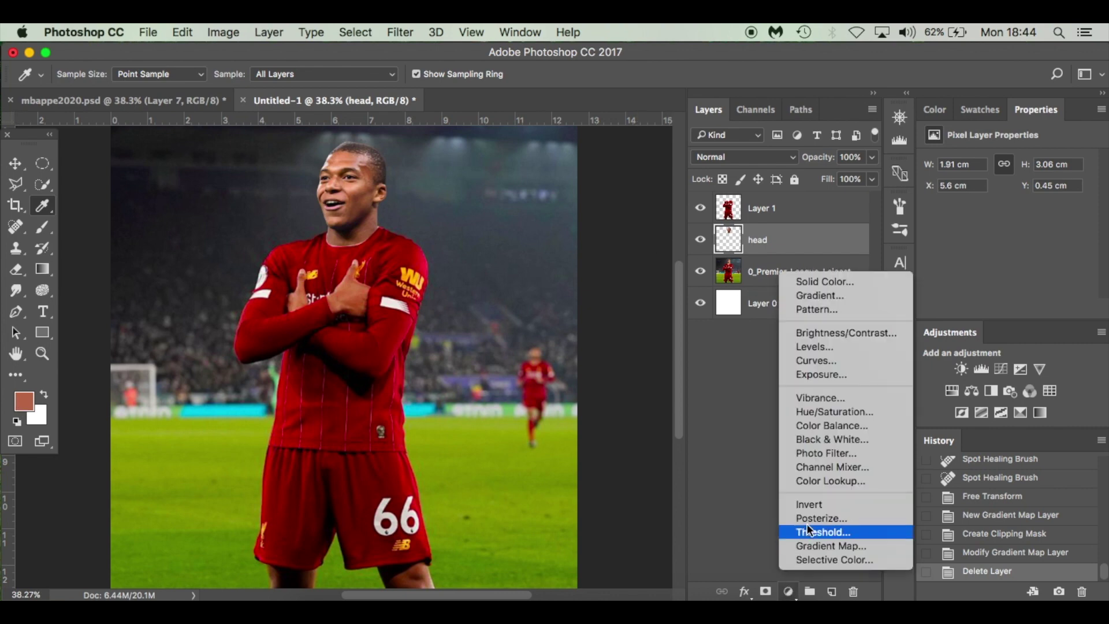
{"action": "left_click", "coordinate": [851, 545]}
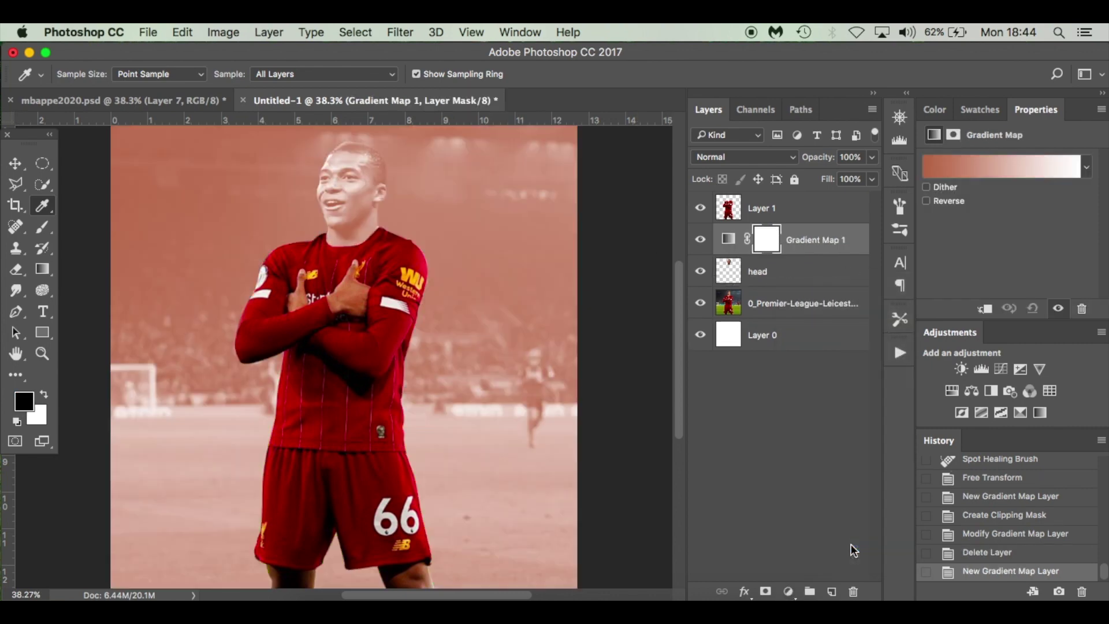
{"action": "left_click_drag", "start_coordinate": [774, 249], "coordinate": [809, 254]}
{"action": "right_click", "coordinate": [809, 253]}
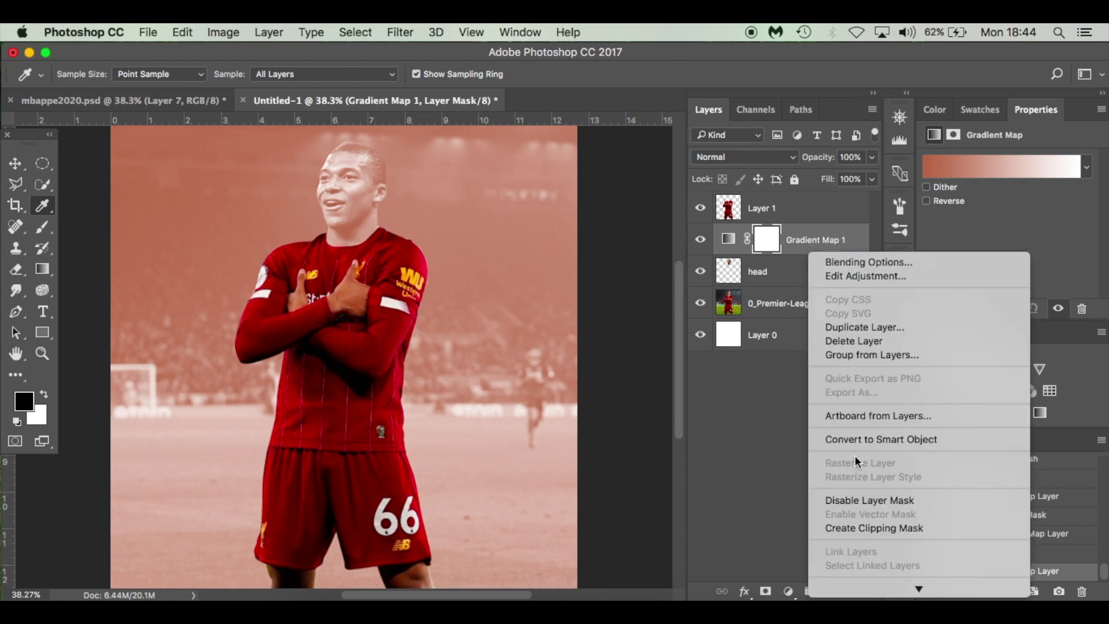
{"action": "left_click", "coordinate": [873, 528]}
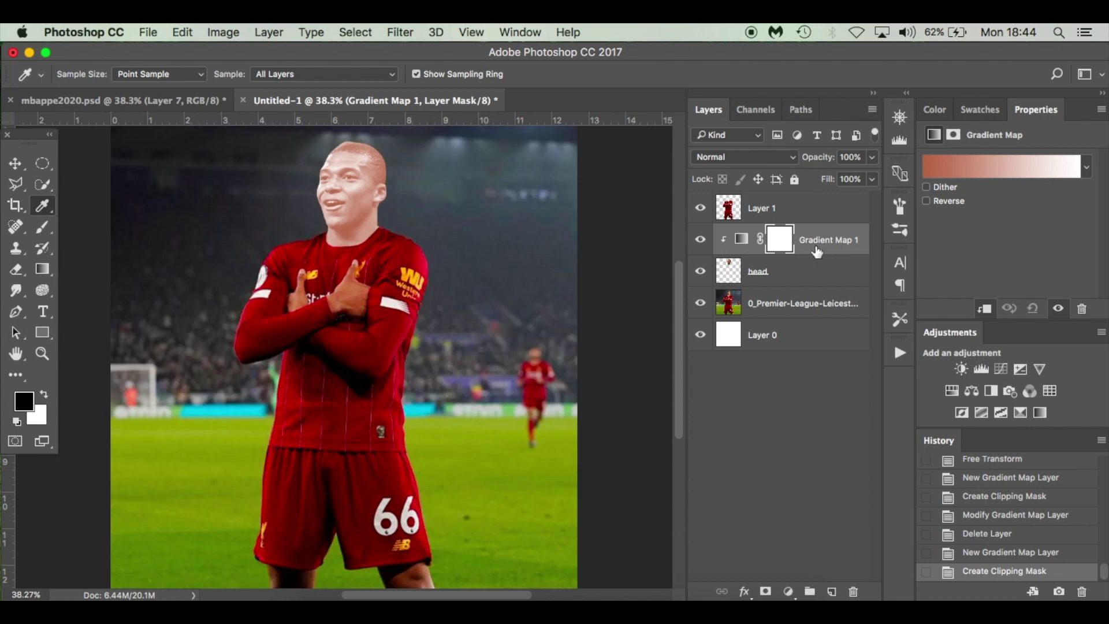
{"action": "left_click", "coordinate": [959, 170]}
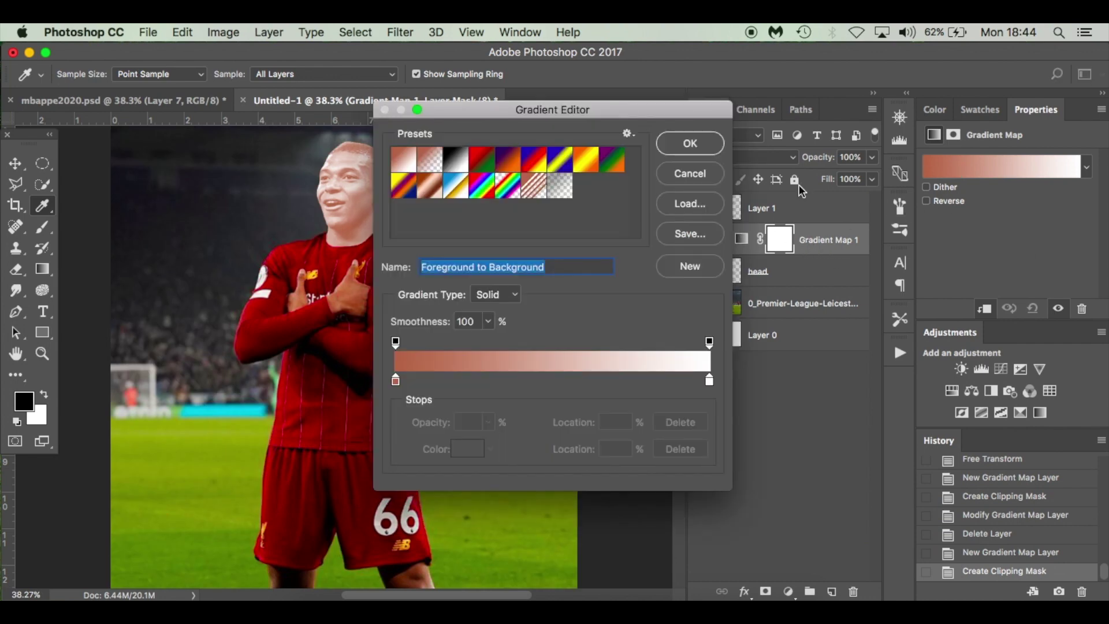
{"action": "left_click", "coordinate": [395, 381]}
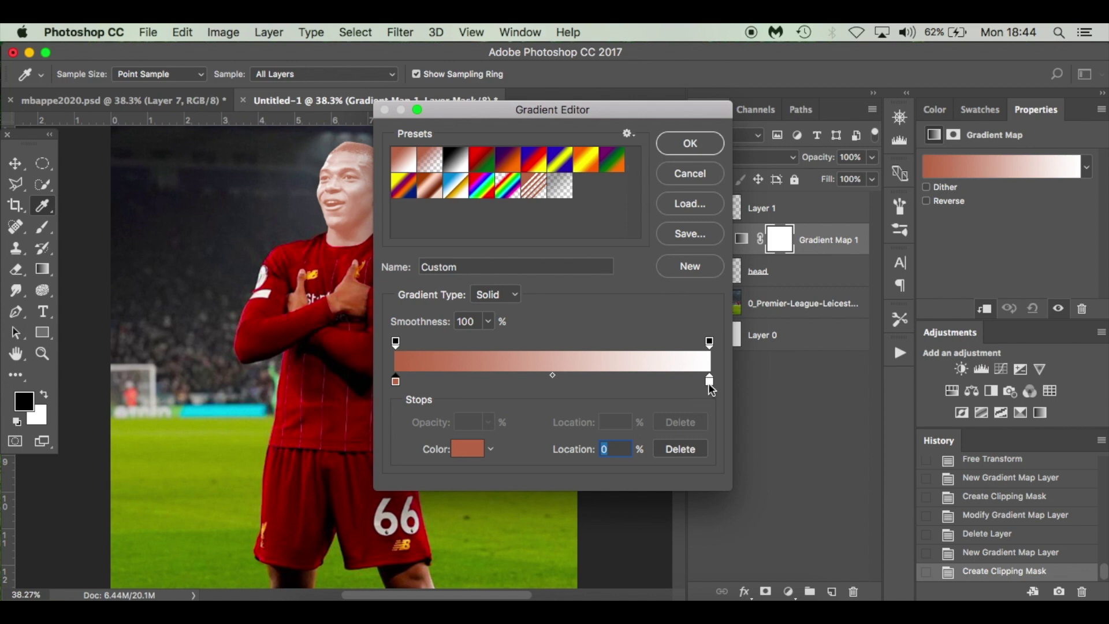
{"action": "left_click", "coordinate": [710, 383]}
{"action": "left_click", "coordinate": [459, 448]}
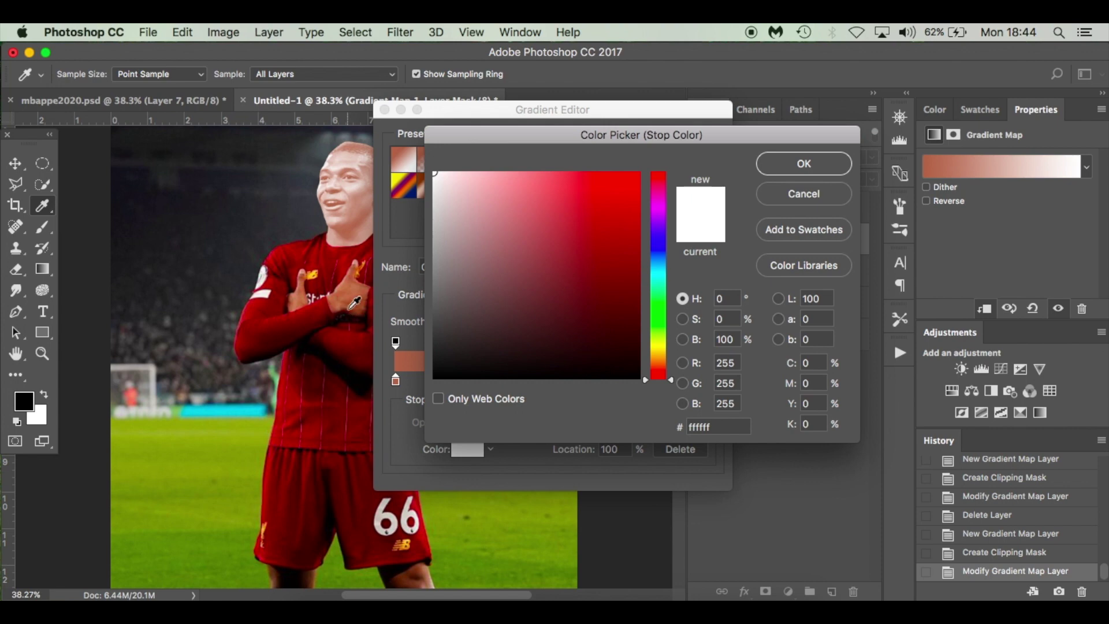
{"action": "left_click", "coordinate": [787, 169]}
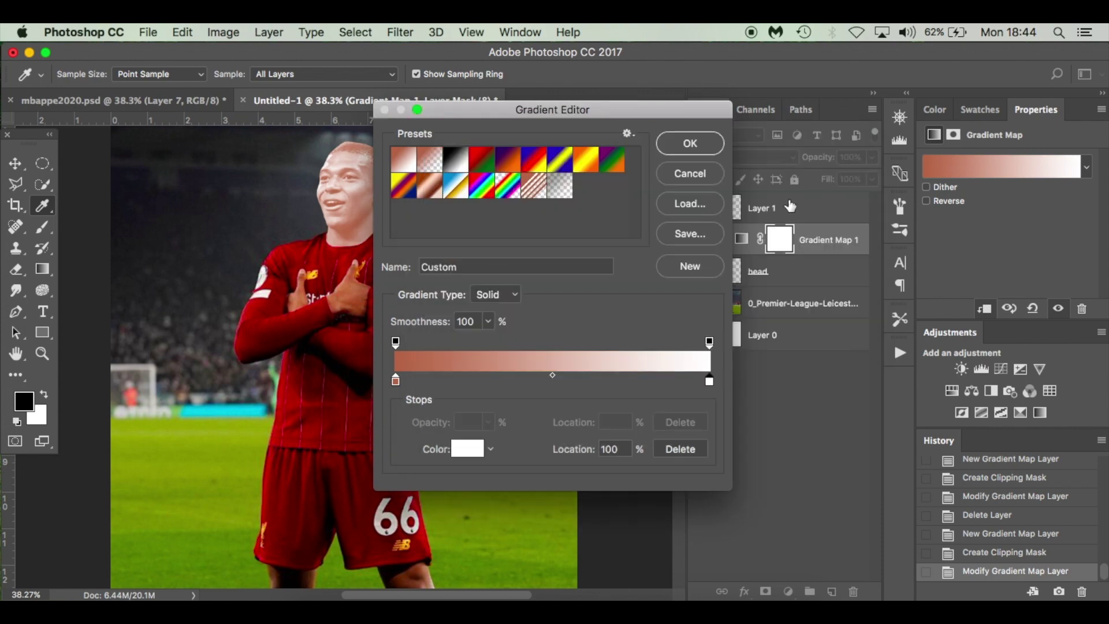
{"action": "left_click", "coordinate": [705, 144]}
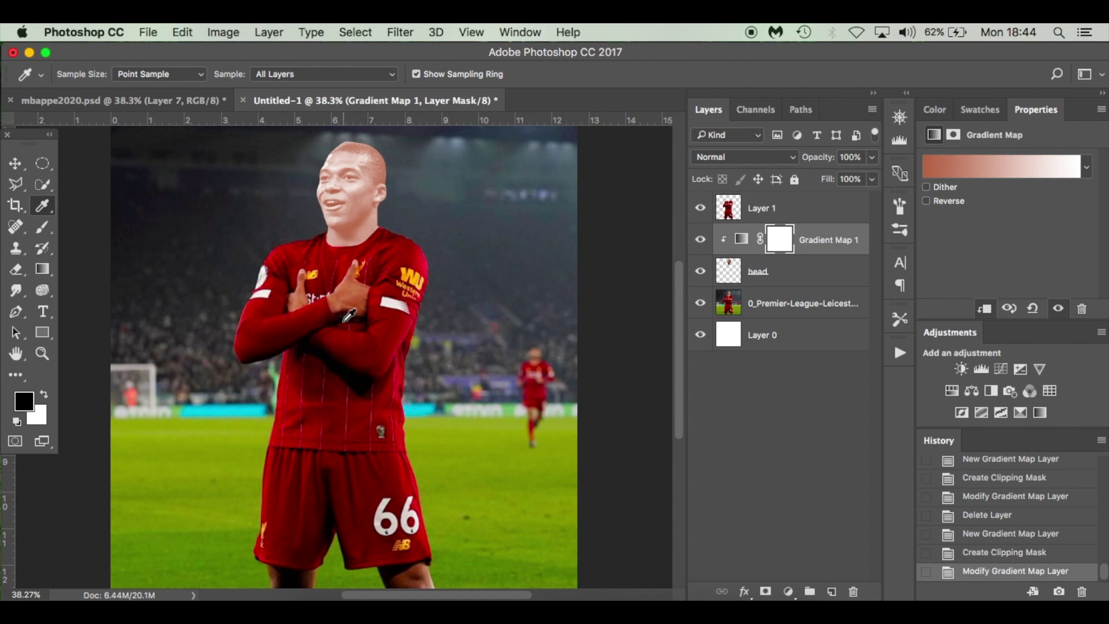
- With Layer 1 active, sample the darker skin tone on the player's hand and copy its hex code, 6f3219
{"action": "left_click", "coordinate": [353, 303]}
{"action": "left_click", "coordinate": [352, 303]}
{"action": "left_click", "coordinate": [805, 268]}
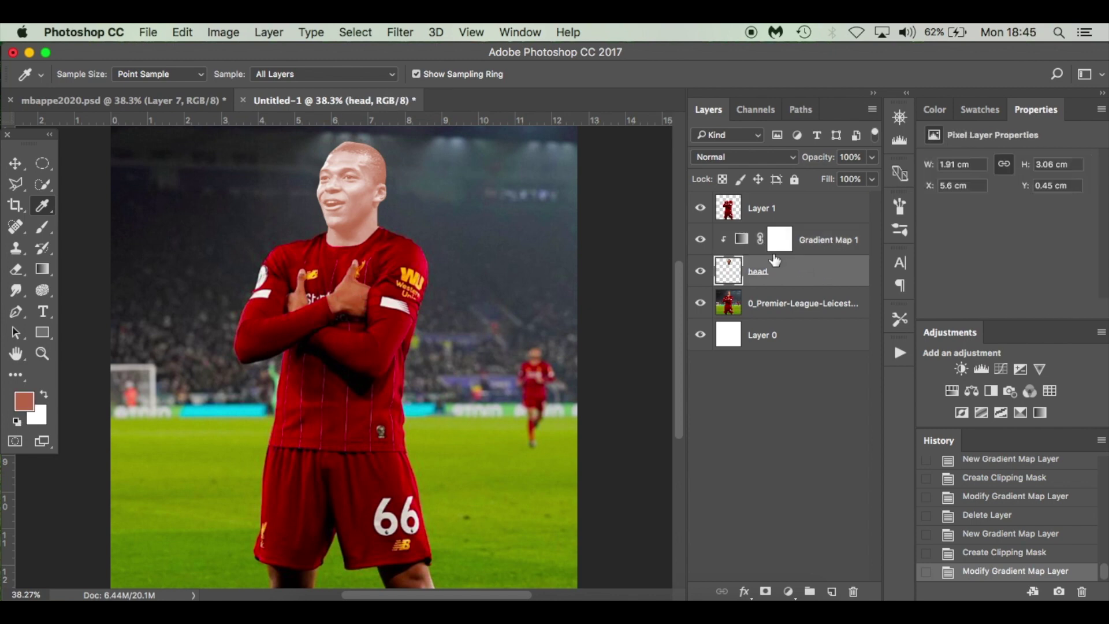
{"action": "left_click", "coordinate": [802, 209]}
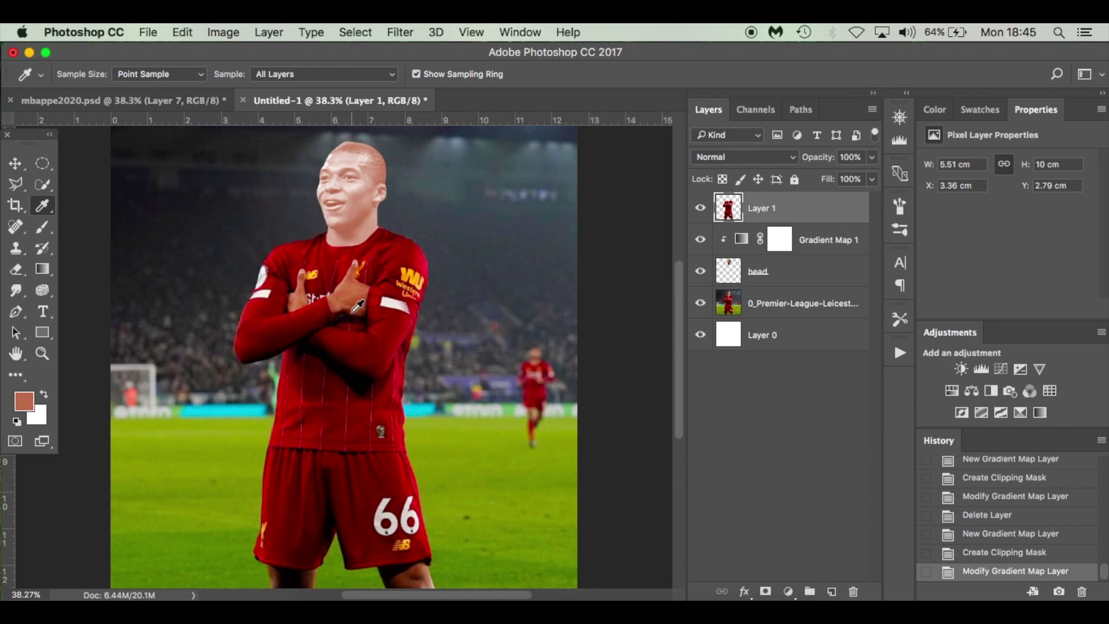
{"action": "left_click", "coordinate": [351, 310]}
{"action": "left_click", "coordinate": [839, 242]}
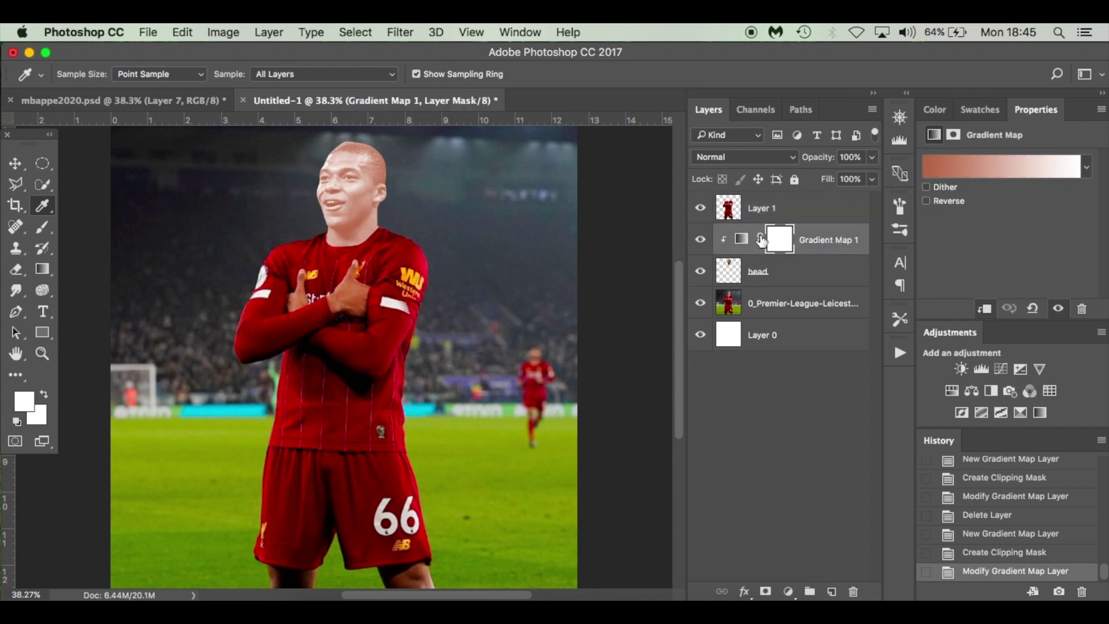
{"action": "left_click", "coordinate": [812, 217]}
{"action": "left_click", "coordinate": [23, 399]}
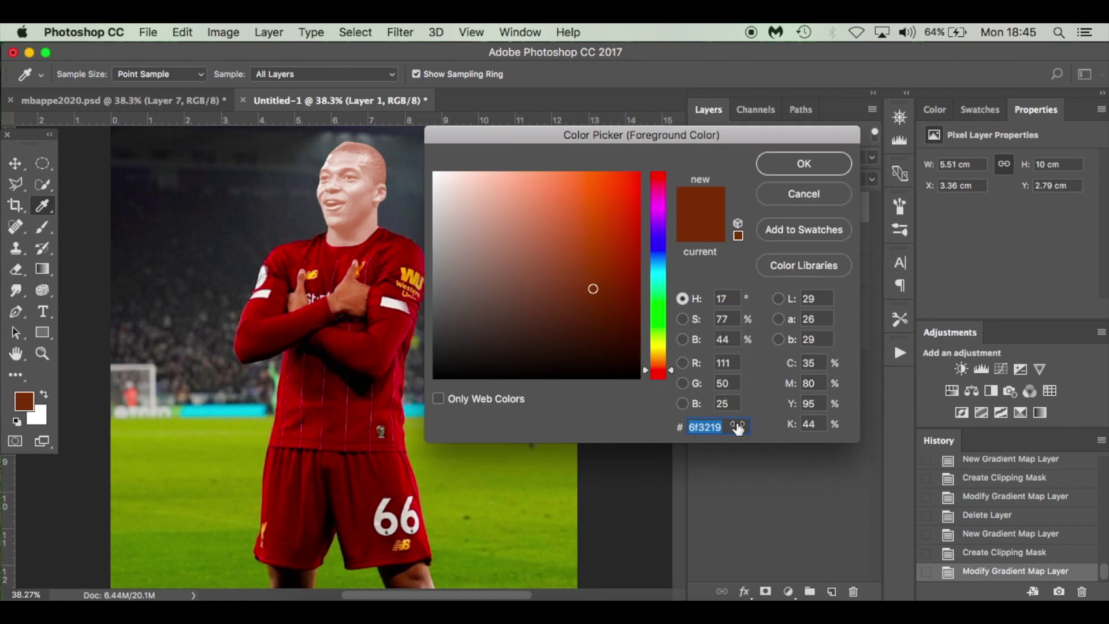
{"action": "left_click", "coordinate": [806, 192]}
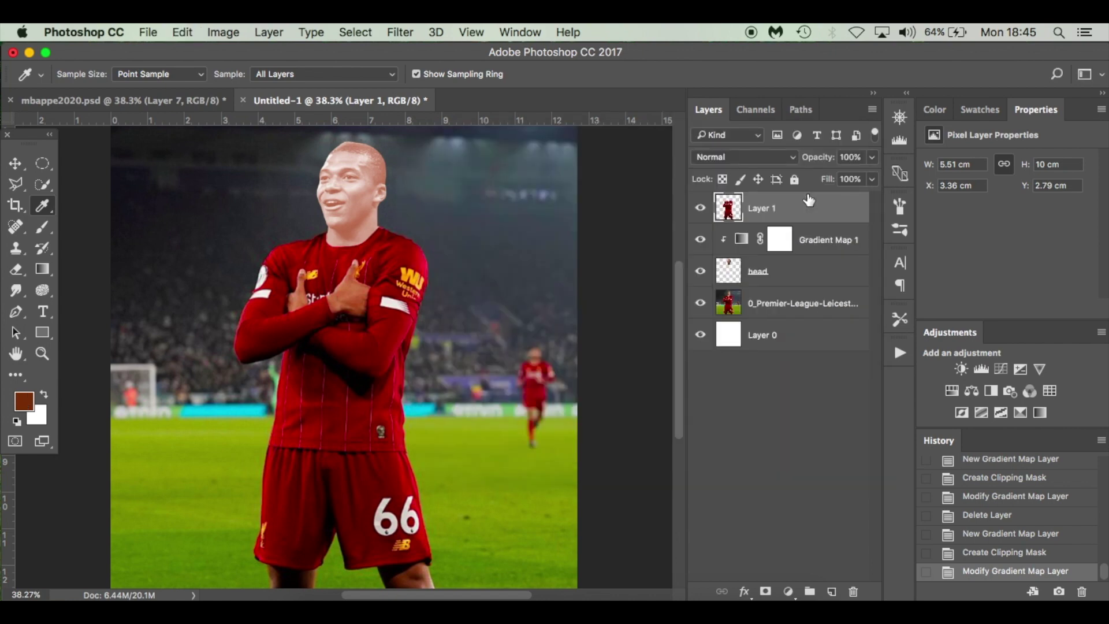
- Set the colour of the Gradient Map's end stop at location 100% to #6f3219
{"action": "left_click", "coordinate": [749, 241]}
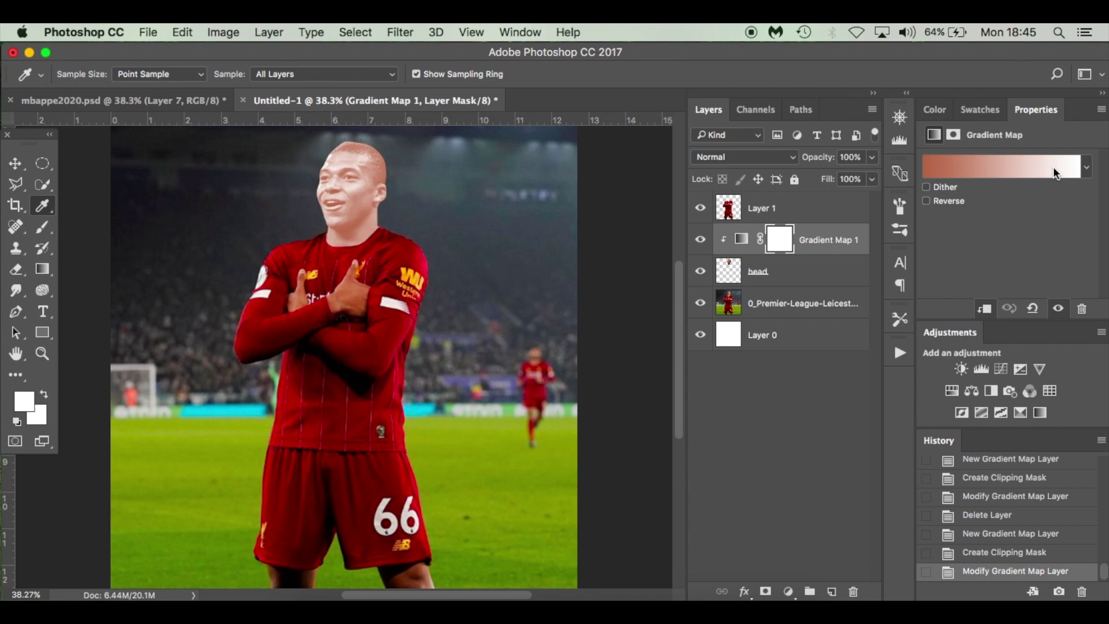
{"action": "left_click", "coordinate": [1052, 167]}
{"action": "left_click", "coordinate": [710, 381]}
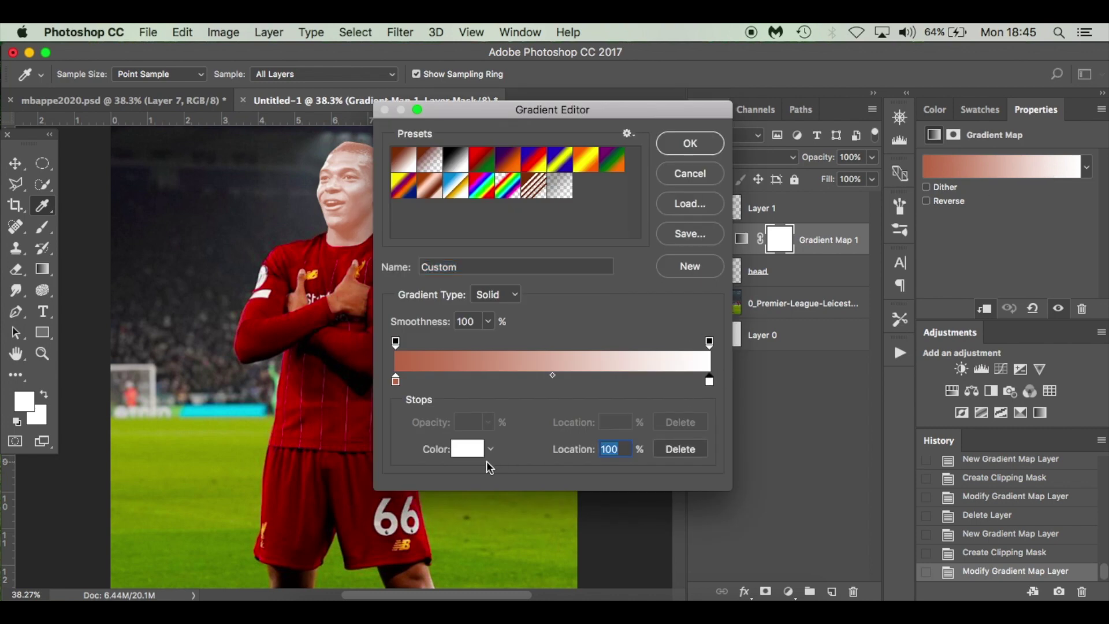
{"action": "left_click", "coordinate": [466, 450]}
{"action": "double_click", "coordinate": [716, 426]}
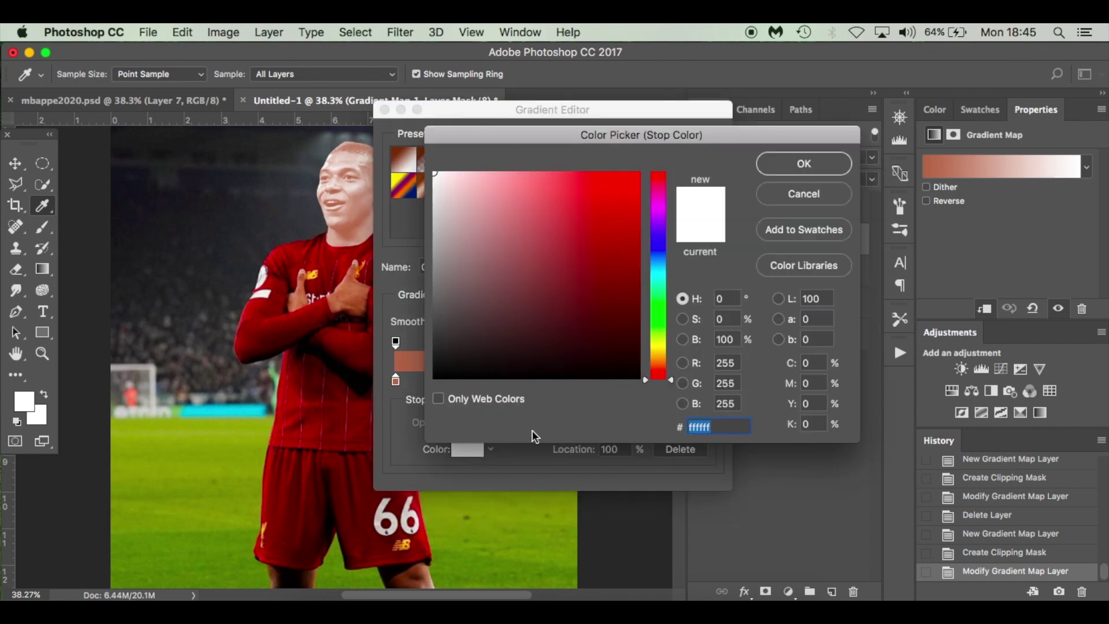
{"action": "type", "text": "6f3219"}
{"action": "left_click", "coordinate": [791, 164]}
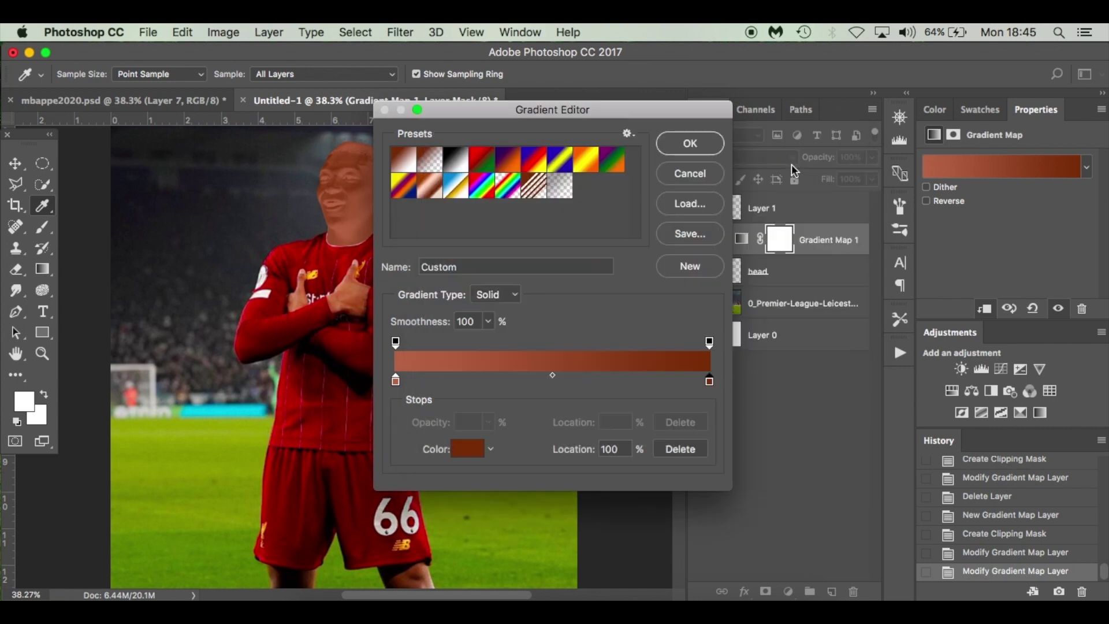
- Reverse the Gradient Map's colour stops, placing the dark #6f3219 stop at location 0% and the lighter skin tone at 100%
{"action": "left_click_drag", "start_coordinate": [710, 386], "coordinate": [479, 386]}
{"action": "left_click_drag", "start_coordinate": [395, 381], "coordinate": [709, 381]}
{"action": "left_click_drag", "start_coordinate": [479, 383], "coordinate": [341, 376]}
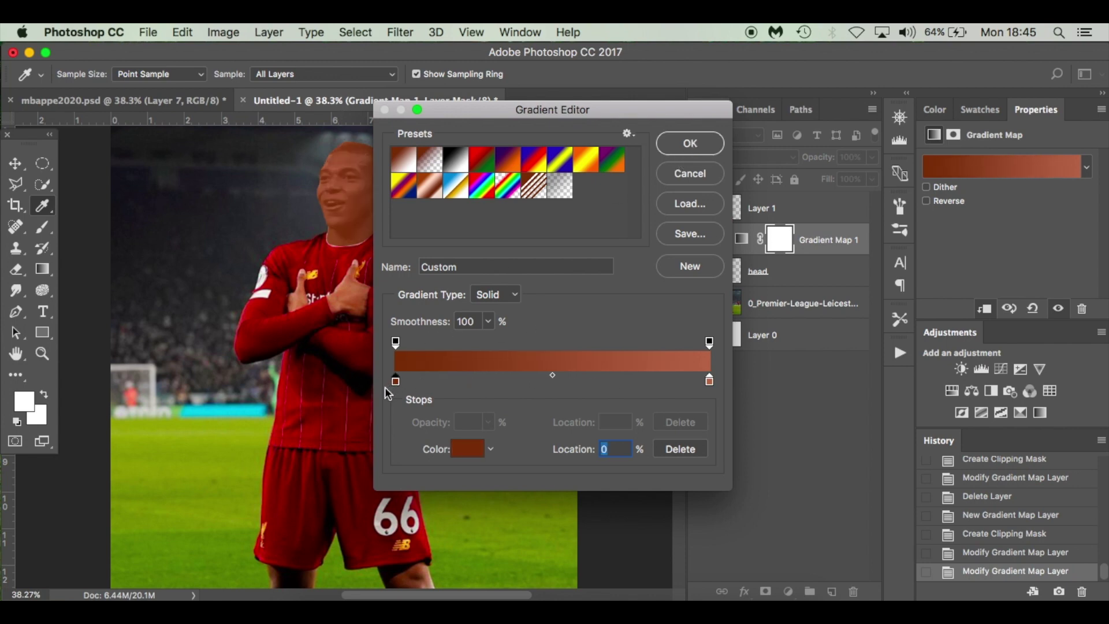
{"action": "left_click", "coordinate": [708, 145]}
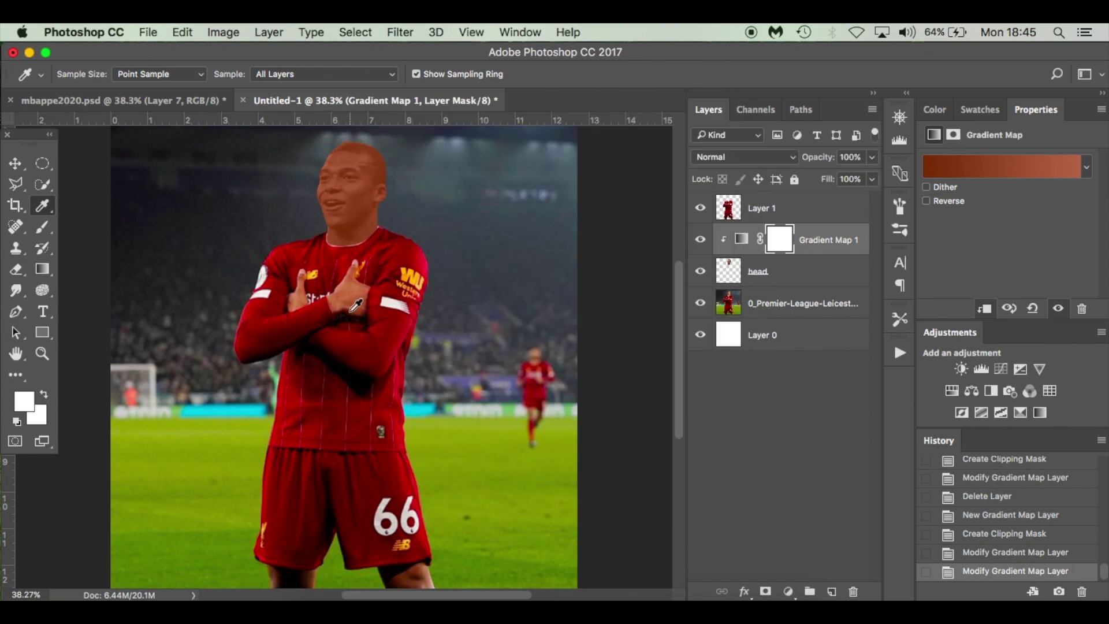
{"action": "left_click", "coordinate": [959, 166]}
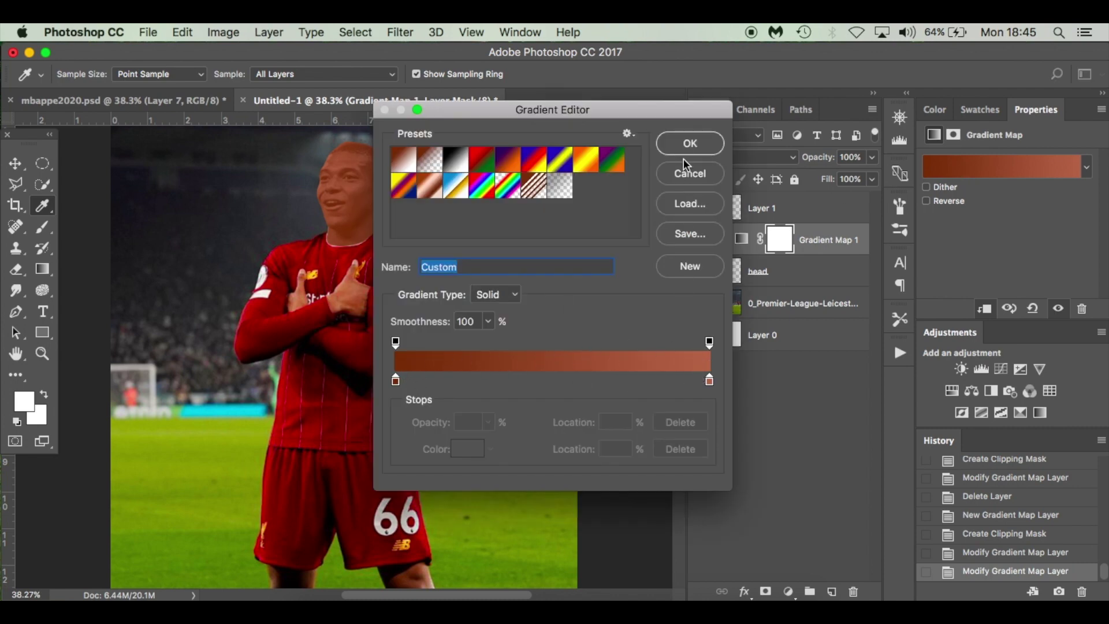
{"action": "left_click", "coordinate": [687, 142]}
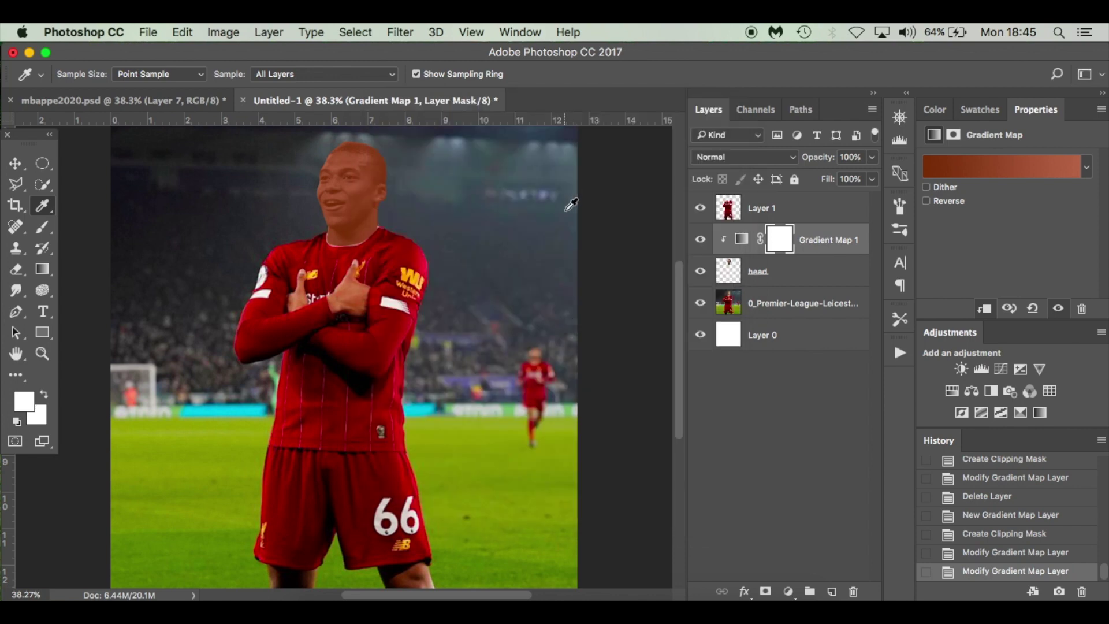
- Set the Gradient Map layer's blend mode to Overlay and its opacity to 20%, comparing the head with and without it
{"action": "left_click", "coordinate": [738, 157]}
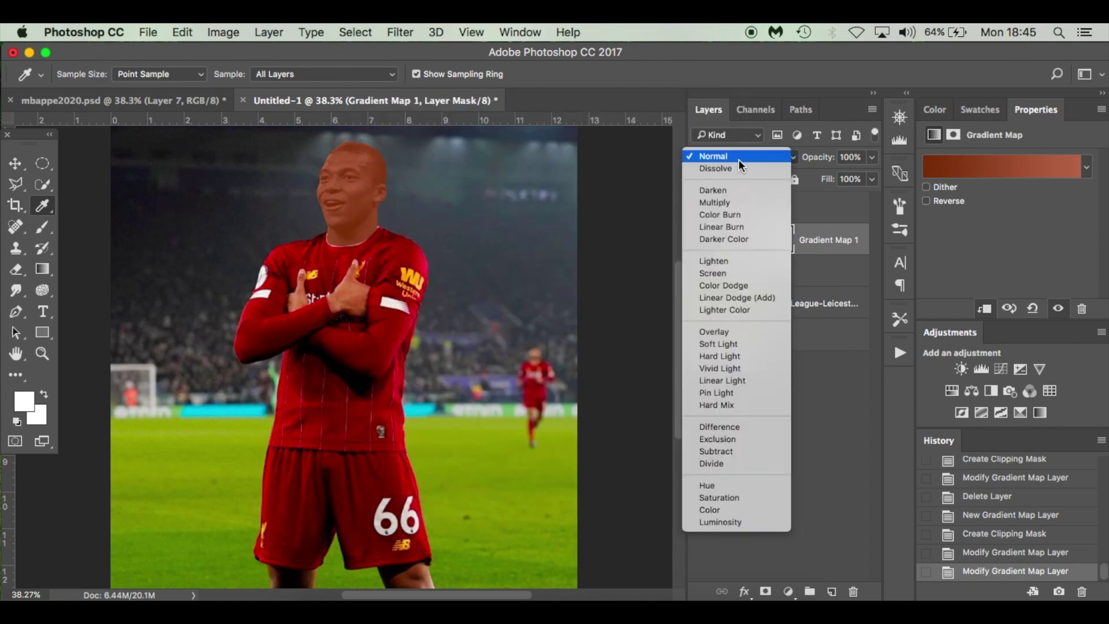
{"action": "left_click", "coordinate": [737, 330]}
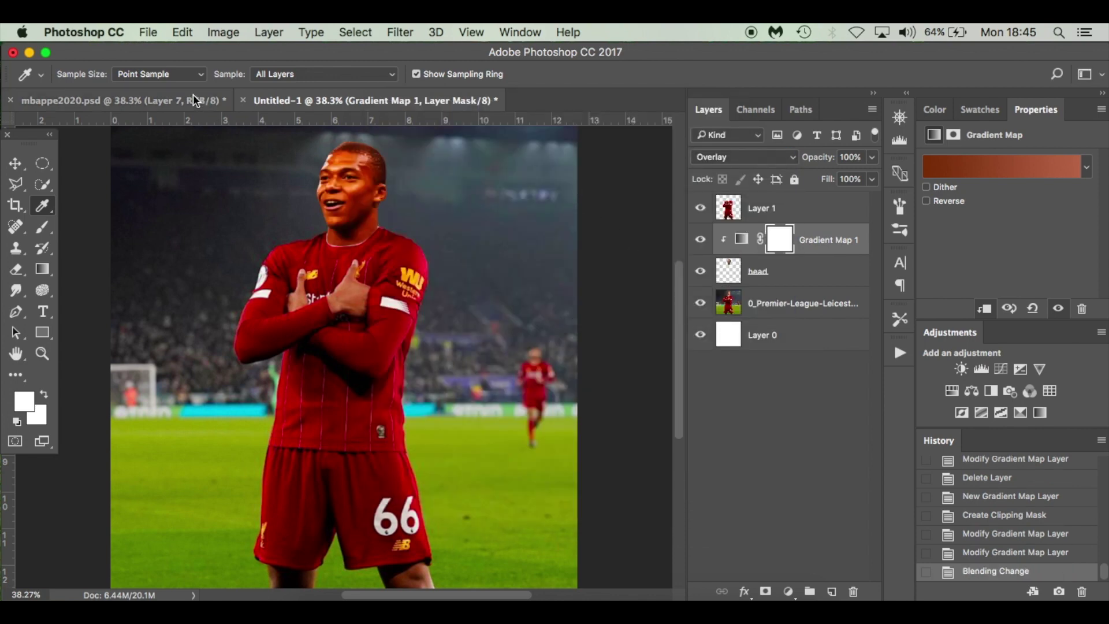
{"action": "left_click", "coordinate": [194, 100]}
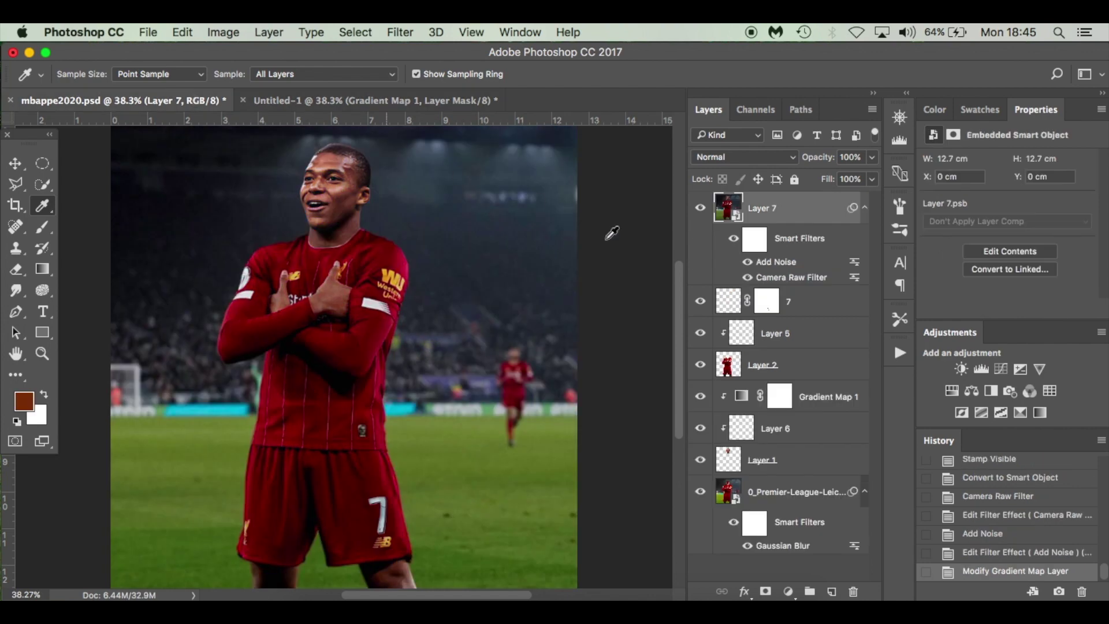
{"action": "left_click", "coordinate": [807, 406]}
{"action": "left_click", "coordinate": [371, 100]}
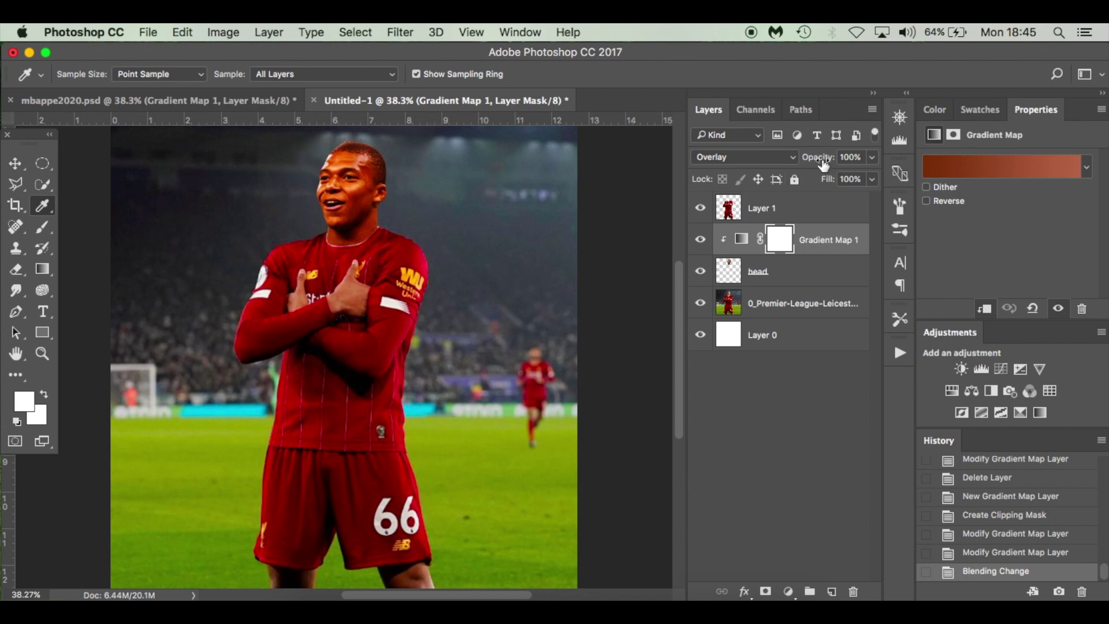
{"action": "left_click_drag", "start_coordinate": [823, 162], "coordinate": [754, 164]}
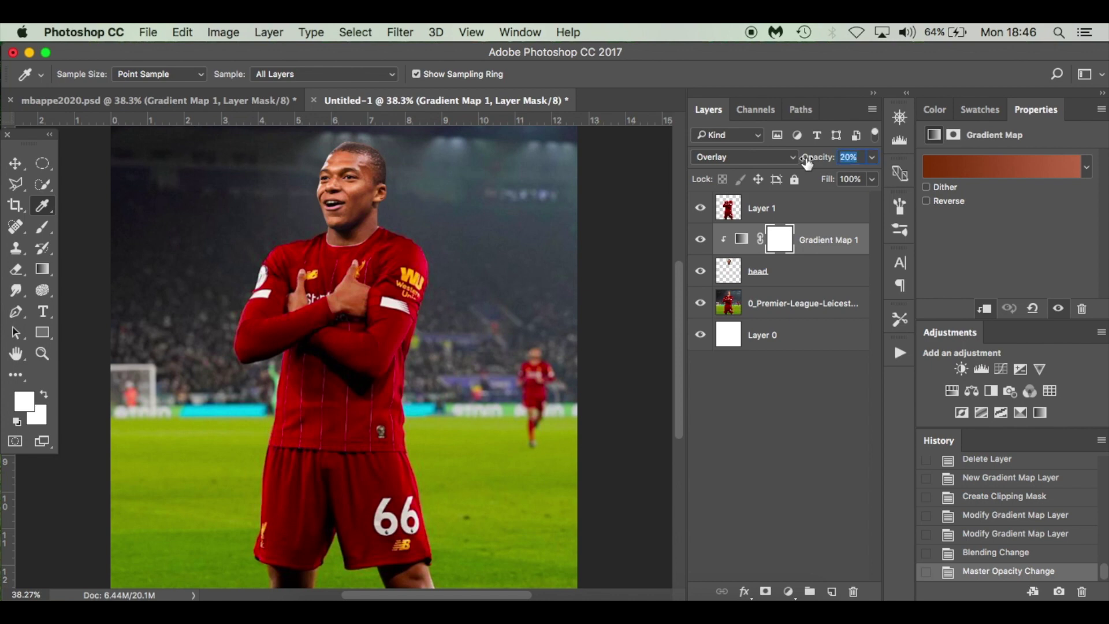
{"action": "left_click", "coordinate": [700, 240]}
{"action": "left_click", "coordinate": [700, 240]}
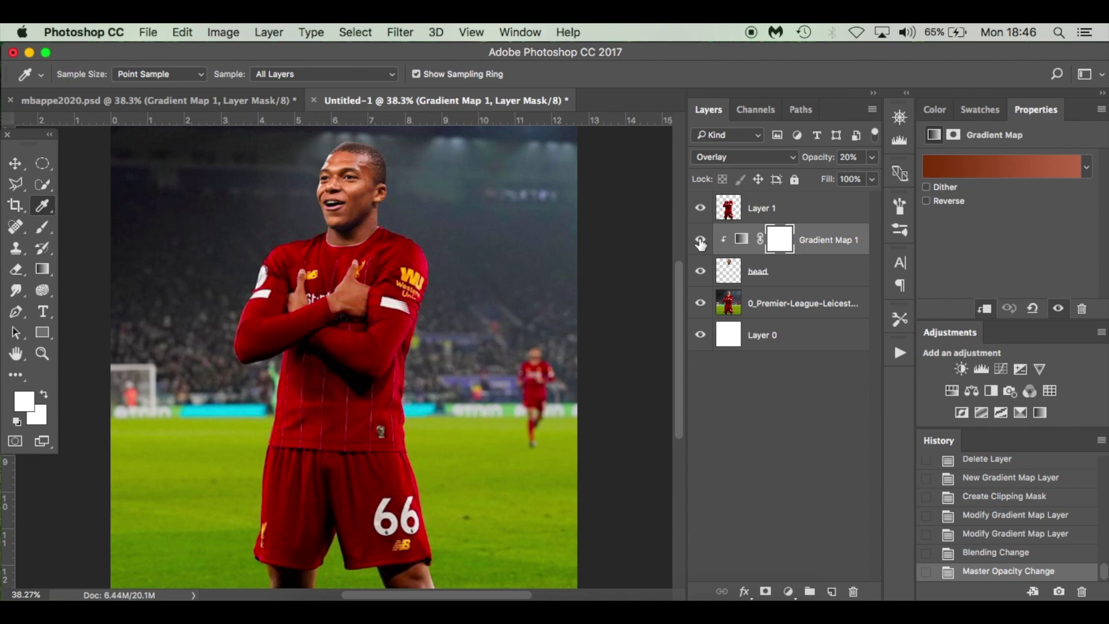
{"action": "left_click", "coordinate": [700, 241]}
{"action": "left_click", "coordinate": [700, 241]}
- Add a new layer above Layer 1, clip it to Layer 1 and reset the foreground colour to default black
{"action": "left_click", "coordinate": [799, 208]}
{"action": "left_click", "coordinate": [832, 592]}
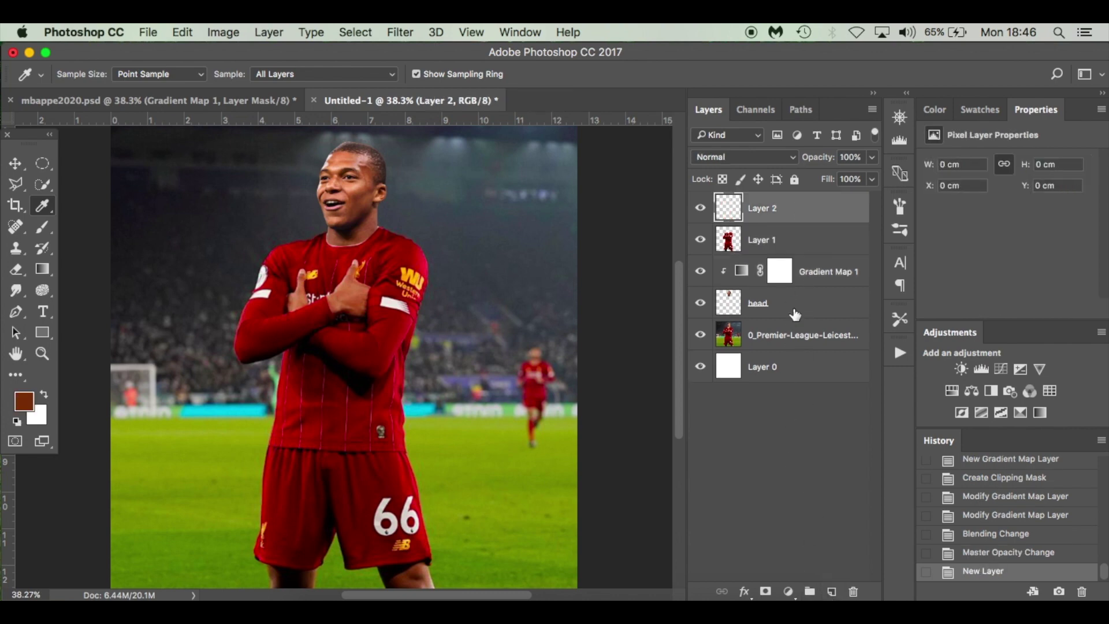
{"action": "left_click", "coordinate": [809, 222], "text": "alt"}
{"action": "key", "text": "d"}
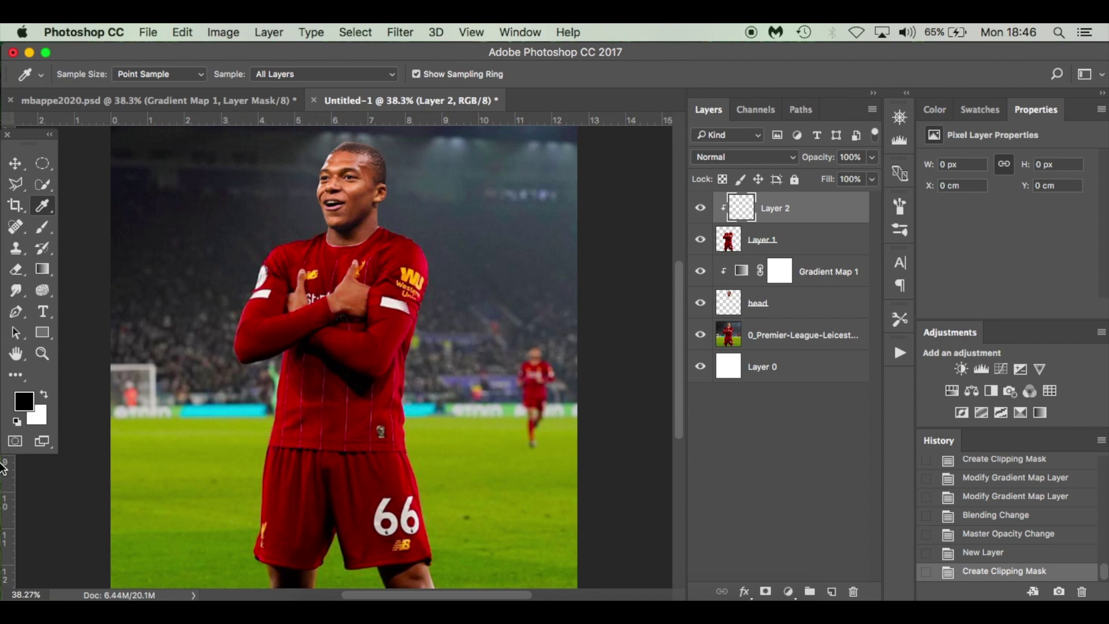
- Brush faint black shading along the waistband and folds of the shorts at size 20 and 1% flow
{"action": "key", "text": "b"}
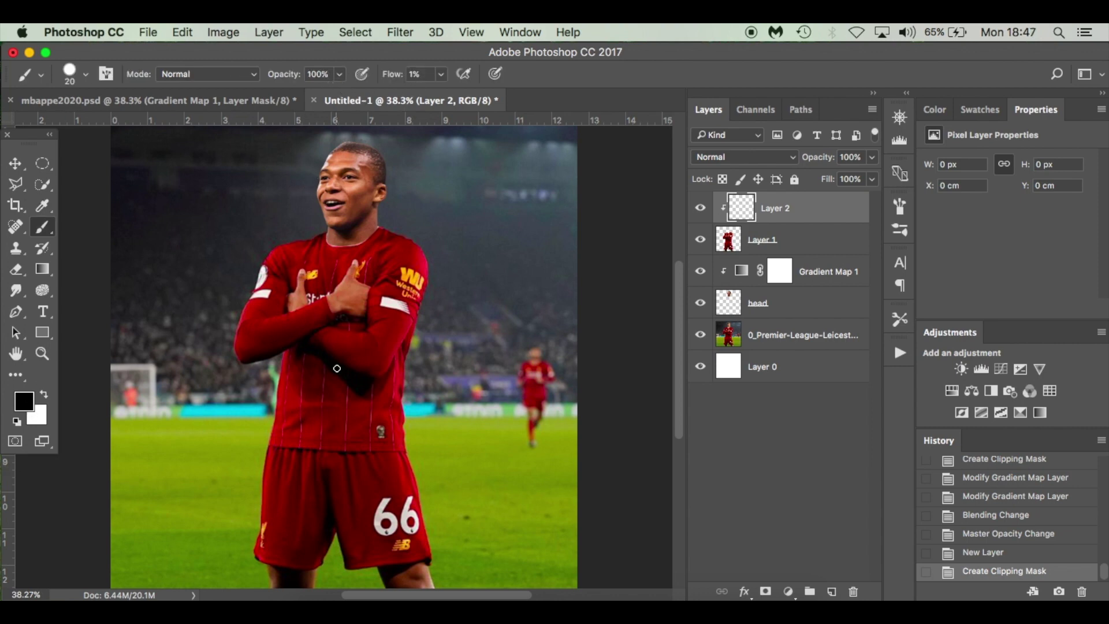
{"action": "scroll", "coordinate": [336, 368], "scroll_direction": "up", "scroll_amount": 5}
{"action": "scroll", "coordinate": [337, 368], "scroll_direction": "down", "scroll_amount": 5}
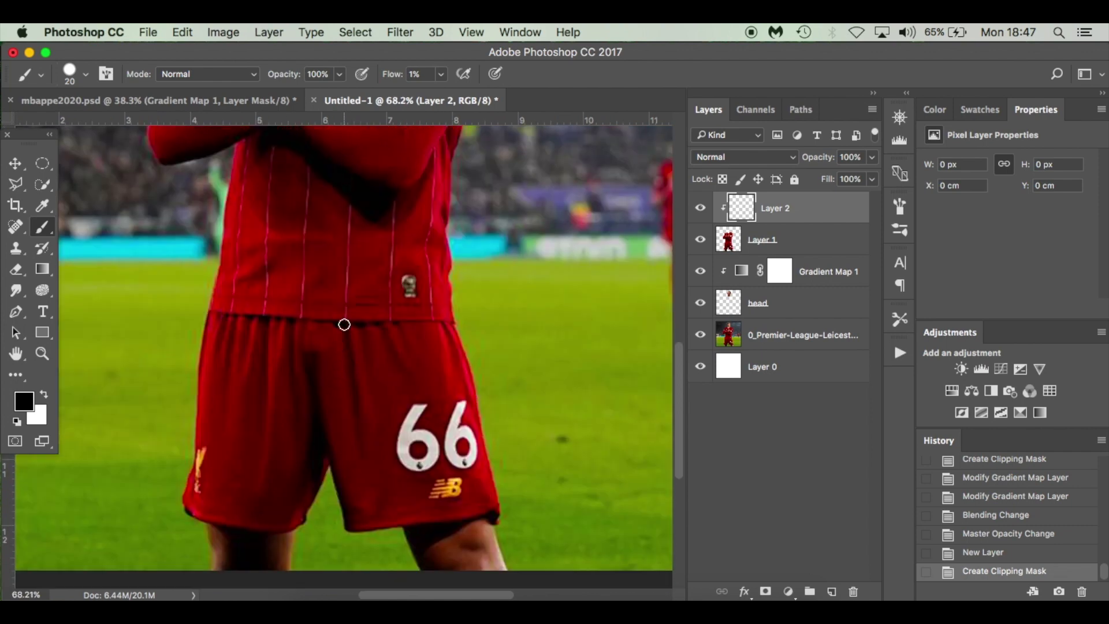
{"action": "left_click_drag", "start_coordinate": [359, 432], "coordinate": [358, 432]}
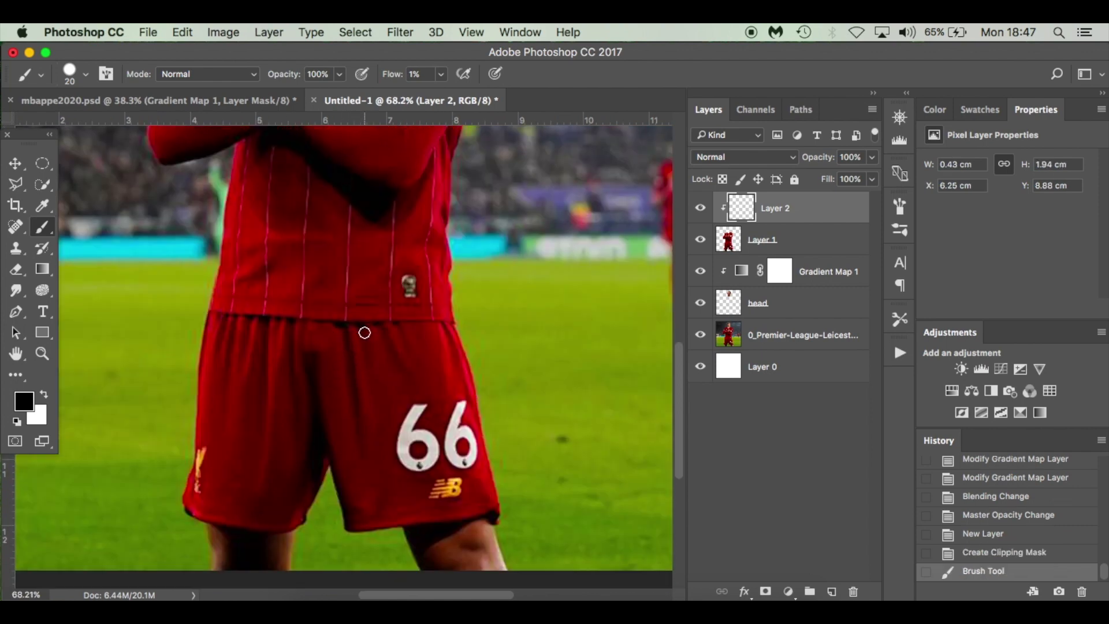
{"action": "mouse_move", "coordinate": [362, 324]}
{"action": "left_mouse_down"}
{"action": "mouse_move", "coordinate": [383, 337]}
{"action": "mouse_move", "coordinate": [384, 327]}
{"action": "mouse_move", "coordinate": [440, 338]}
{"action": "mouse_move", "coordinate": [469, 327]}
{"action": "left_mouse_up"}
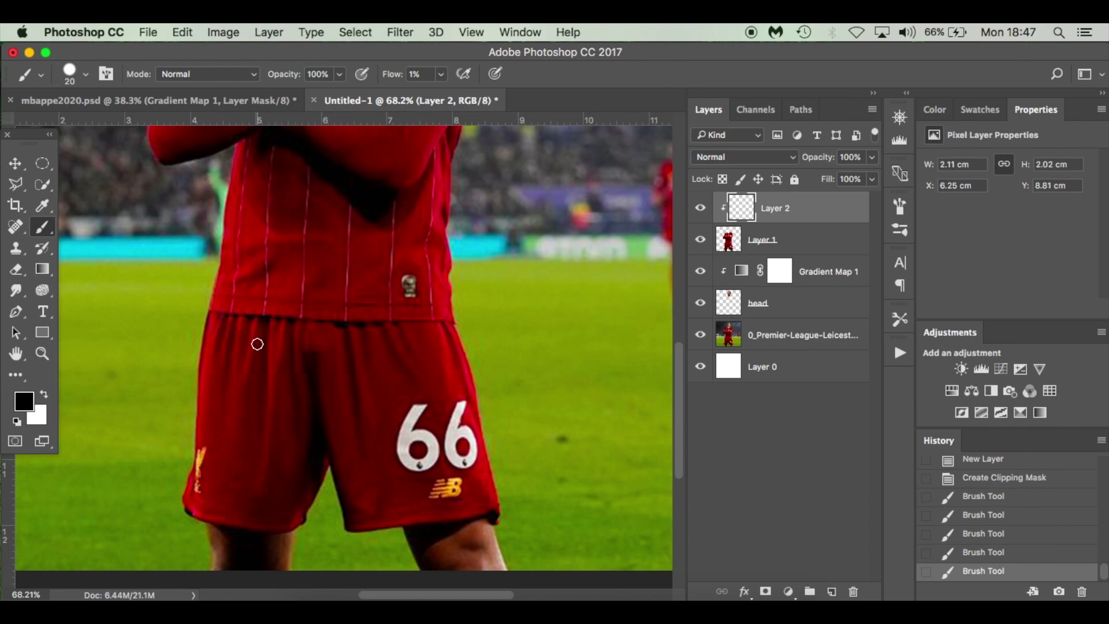
{"action": "mouse_move", "coordinate": [263, 419]}
{"action": "left_mouse_down"}
{"action": "mouse_move", "coordinate": [261, 295]}
{"action": "mouse_move", "coordinate": [240, 371]}
{"action": "mouse_move", "coordinate": [246, 325]}
{"action": "left_mouse_up"}
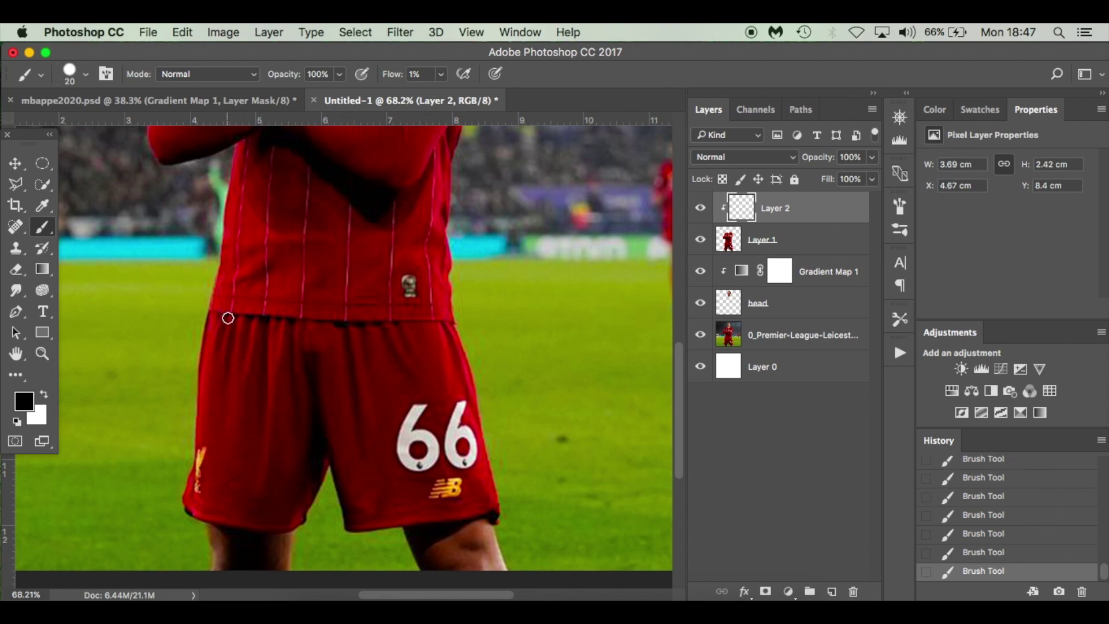
- Deepen the shirt shadows around the crossed arms in black with 4% brush flow and brush size 35
{"action": "left_click_drag", "start_coordinate": [393, 80], "coordinate": [399, 80]}
{"action": "left_click", "coordinate": [217, 356]}
{"action": "scroll", "coordinate": [280, 201], "scroll_direction": "up", "scroll_amount": 5}
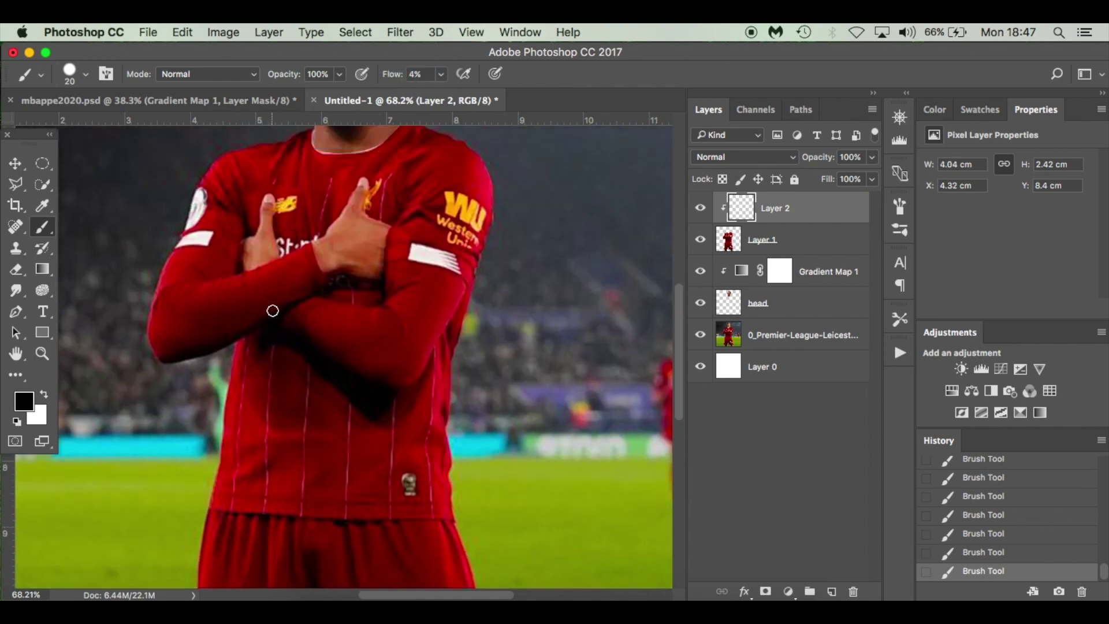
{"action": "key", "text": "]"}
{"action": "mouse_move", "coordinate": [297, 298]}
{"action": "left_mouse_down"}
{"action": "mouse_move", "coordinate": [165, 358]}
{"action": "mouse_move", "coordinate": [293, 314]}
{"action": "mouse_move", "coordinate": [281, 325]}
{"action": "mouse_move", "coordinate": [379, 392]}
{"action": "mouse_move", "coordinate": [338, 364]}
{"action": "mouse_move", "coordinate": [337, 273]}
{"action": "mouse_move", "coordinate": [334, 282]}
{"action": "mouse_move", "coordinate": [371, 284]}
{"action": "mouse_move", "coordinate": [339, 276]}
{"action": "left_mouse_up"}
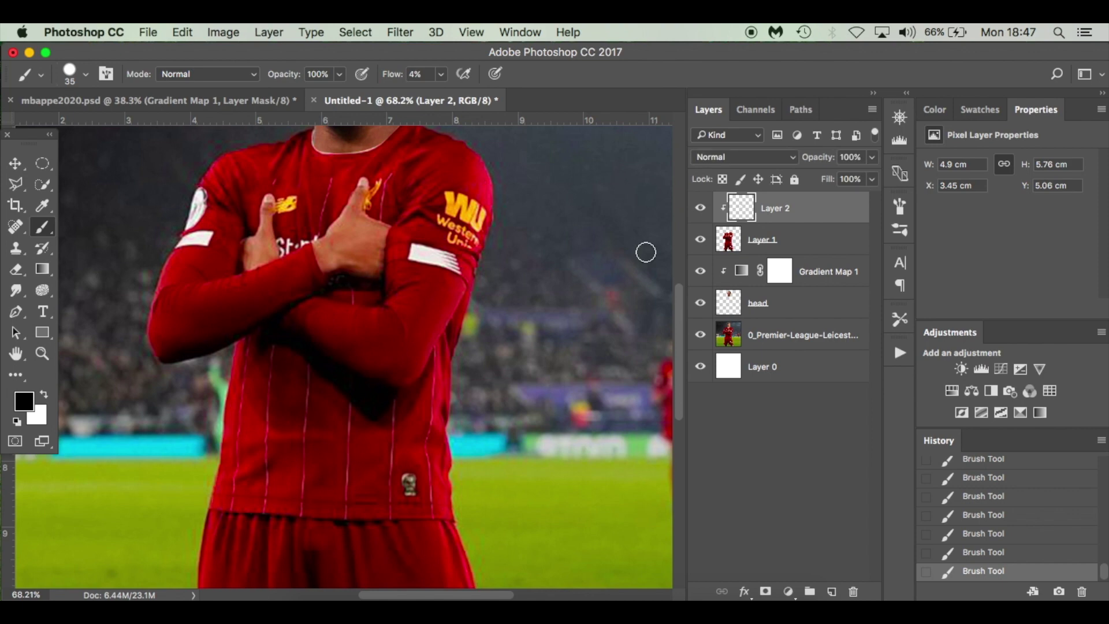
{"action": "scroll", "coordinate": [434, 429], "scroll_direction": "down", "scroll_amount": 3}
{"action": "key", "text": "super+0"}
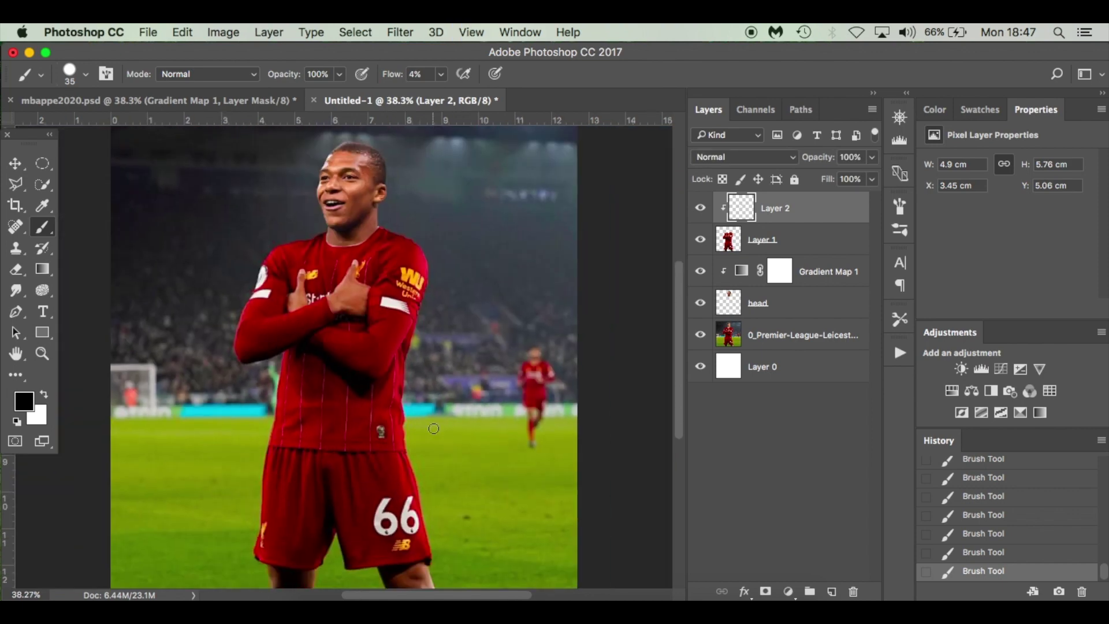
- Add a new clipped layer directly above the head layer and brush a black shadow onto the neck below the chin
{"action": "scroll", "coordinate": [376, 299], "scroll_direction": "up", "scroll_amount": 5}
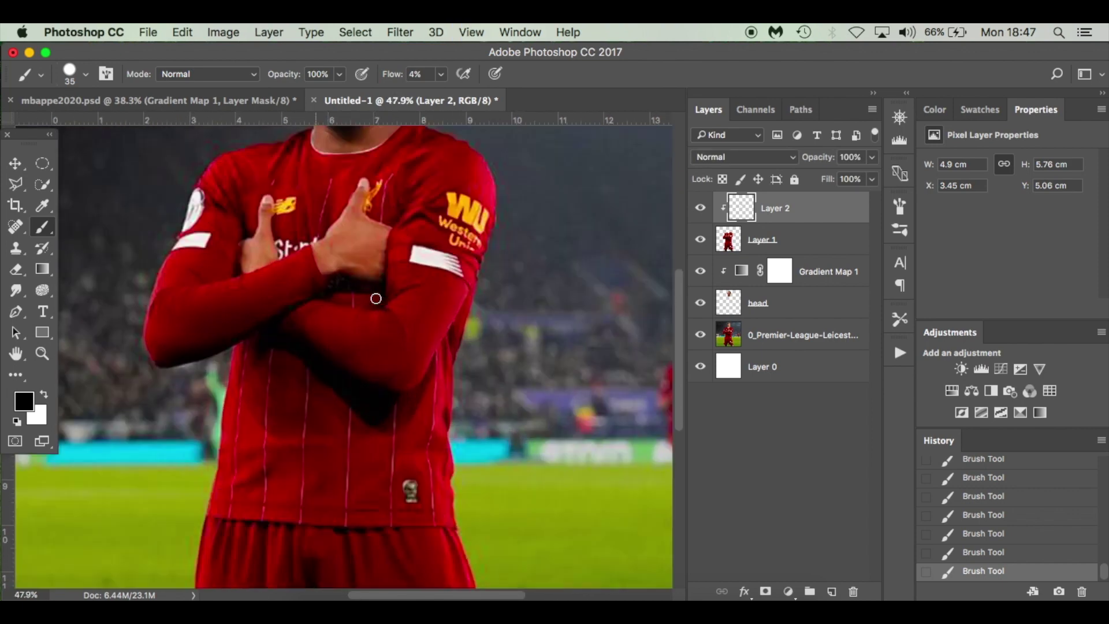
{"action": "left_click", "coordinate": [816, 309]}
{"action": "left_click", "coordinate": [832, 591]}
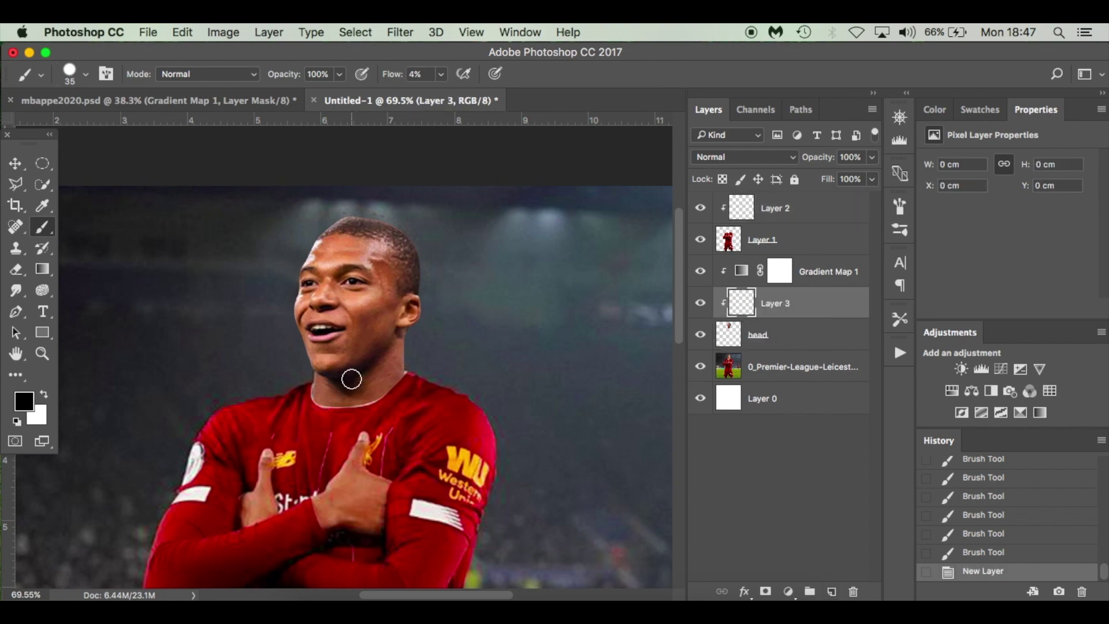
{"action": "mouse_move", "coordinate": [366, 368]}
{"action": "left_mouse_down"}
{"action": "mouse_move", "coordinate": [394, 348]}
{"action": "mouse_move", "coordinate": [335, 385]}
{"action": "mouse_move", "coordinate": [322, 376]}
{"action": "left_mouse_up"}
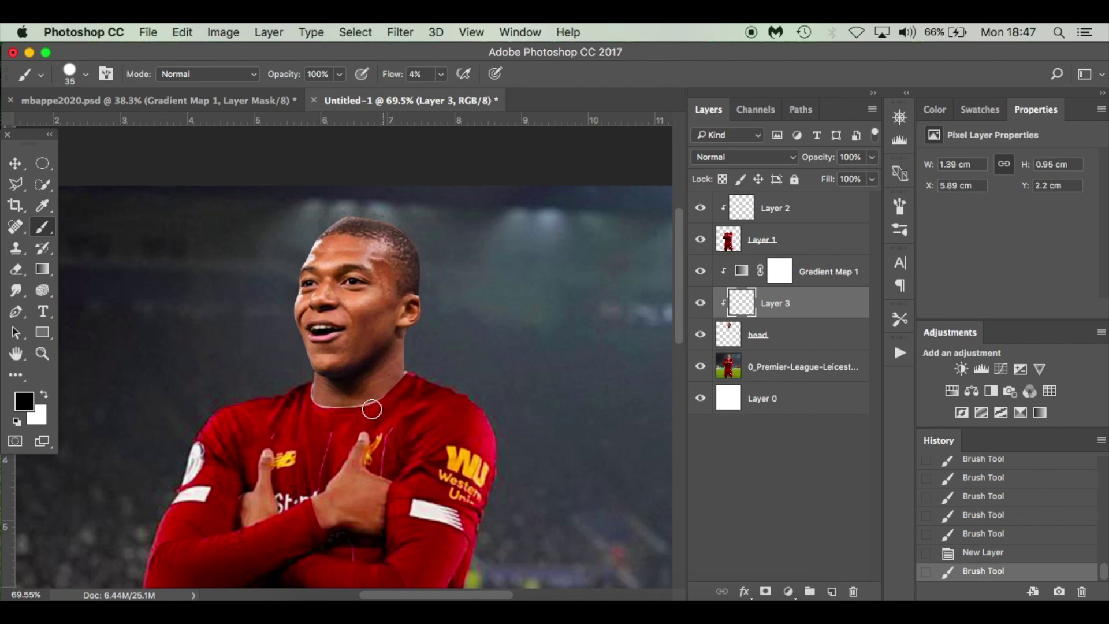
- Brush black strokes along the collar and upper chest on Layer 3, undoing one stroke across the chest
{"action": "left_click", "coordinate": [269, 400]}
{"action": "left_click_drag", "start_coordinate": [304, 396], "coordinate": [347, 426]}
{"action": "left_click_drag", "start_coordinate": [306, 396], "coordinate": [384, 440]}
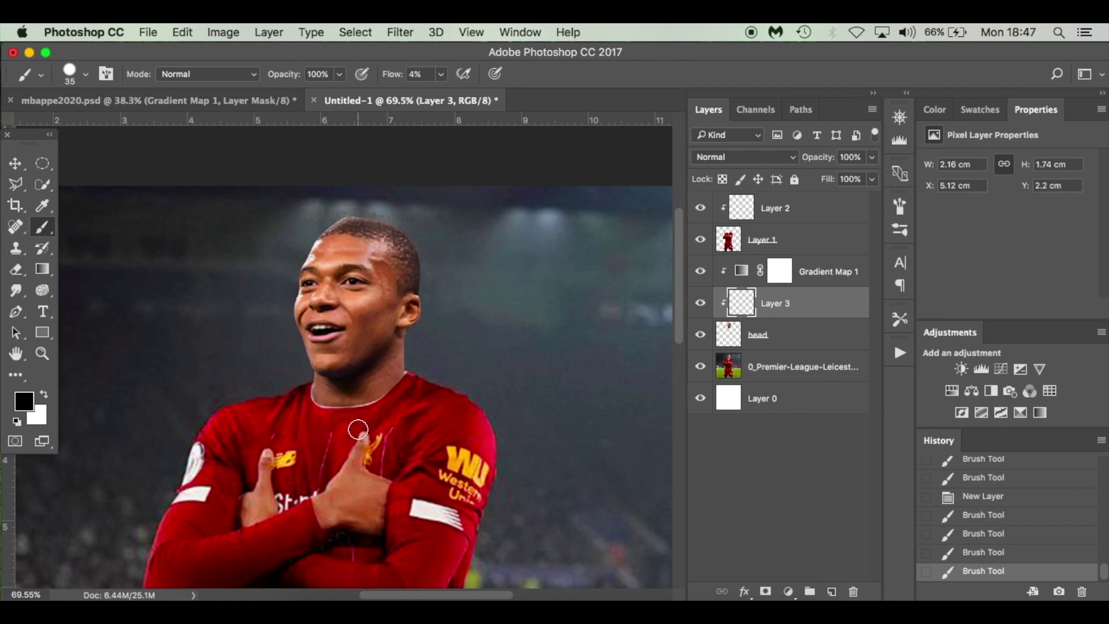
{"action": "key", "text": "super+z"}
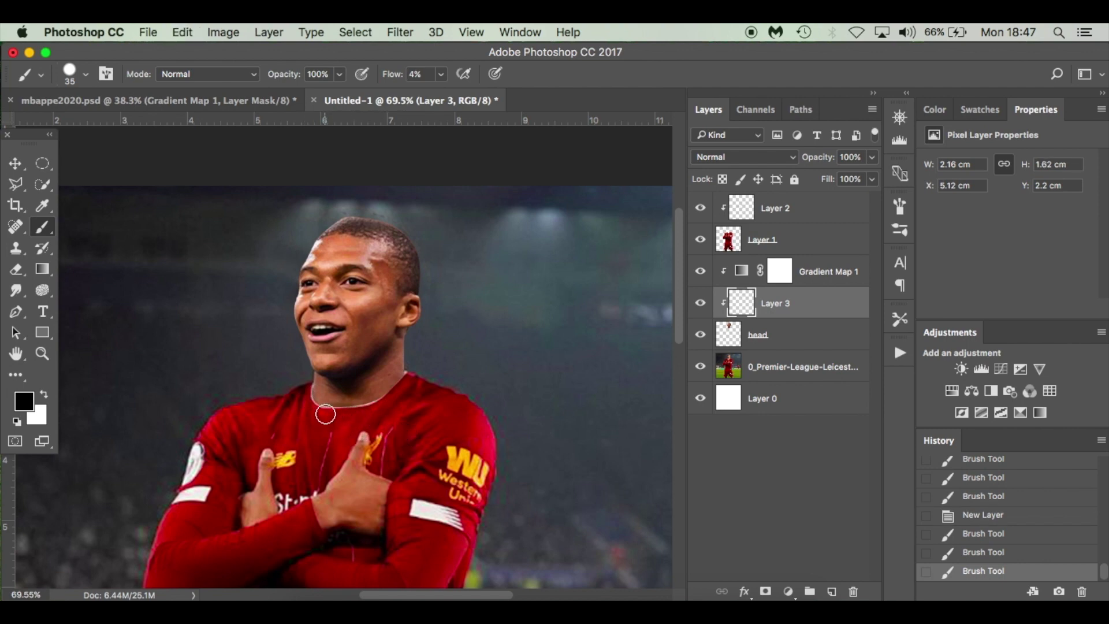
{"action": "left_click_drag", "start_coordinate": [393, 399], "coordinate": [414, 388]}
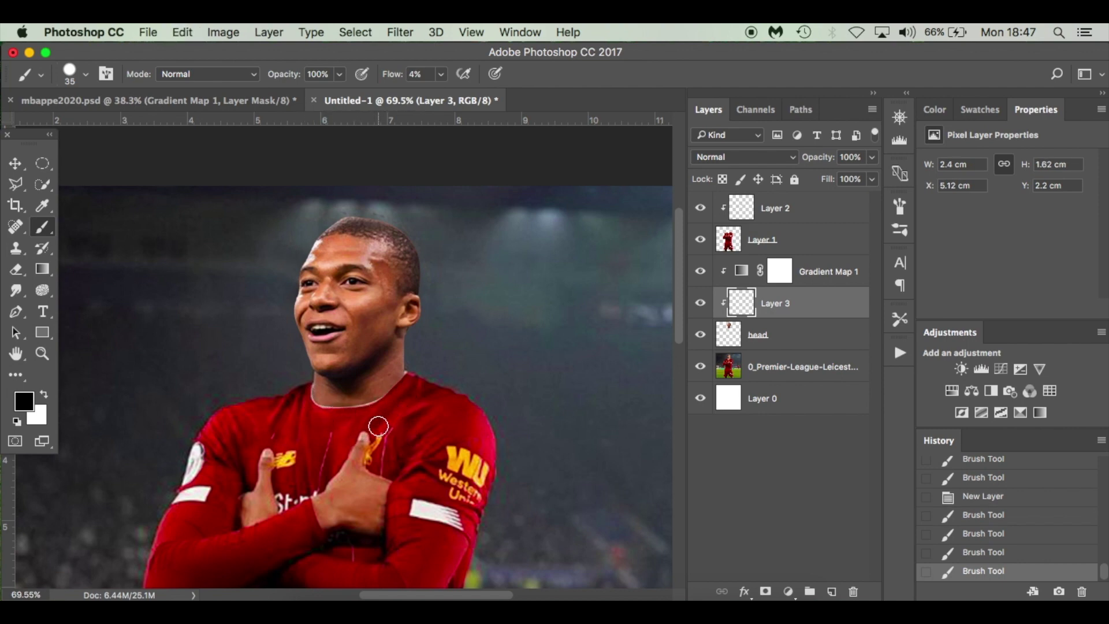
- On Layer 2, shade the shirt around the collar and upper chest, and reduce the brush size to 15
{"action": "left_click", "coordinate": [805, 211]}
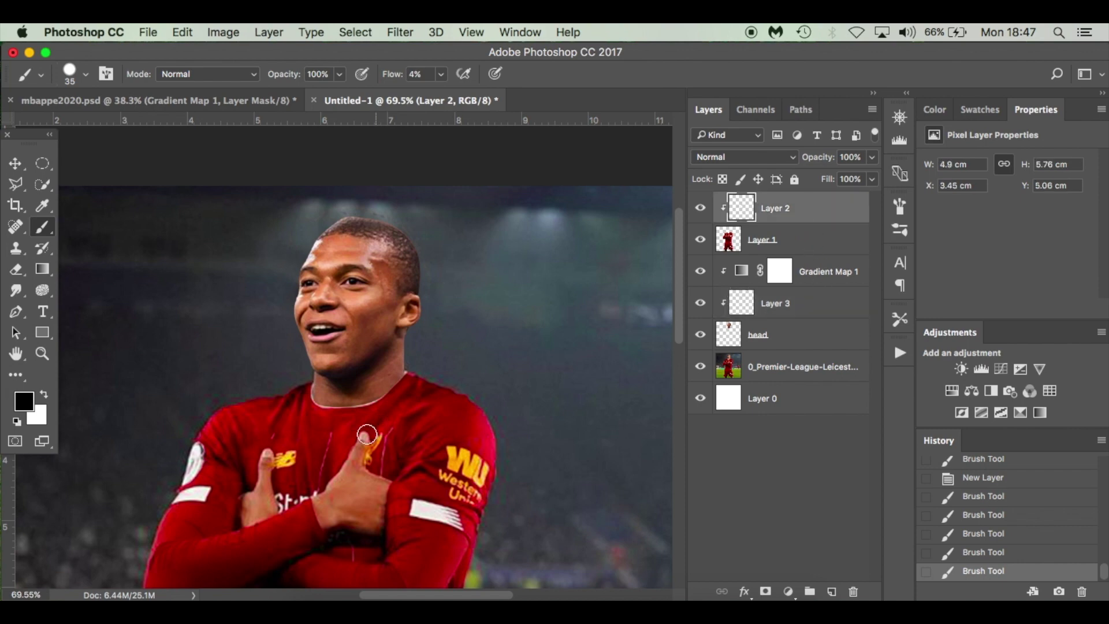
{"action": "left_click", "coordinate": [421, 389]}
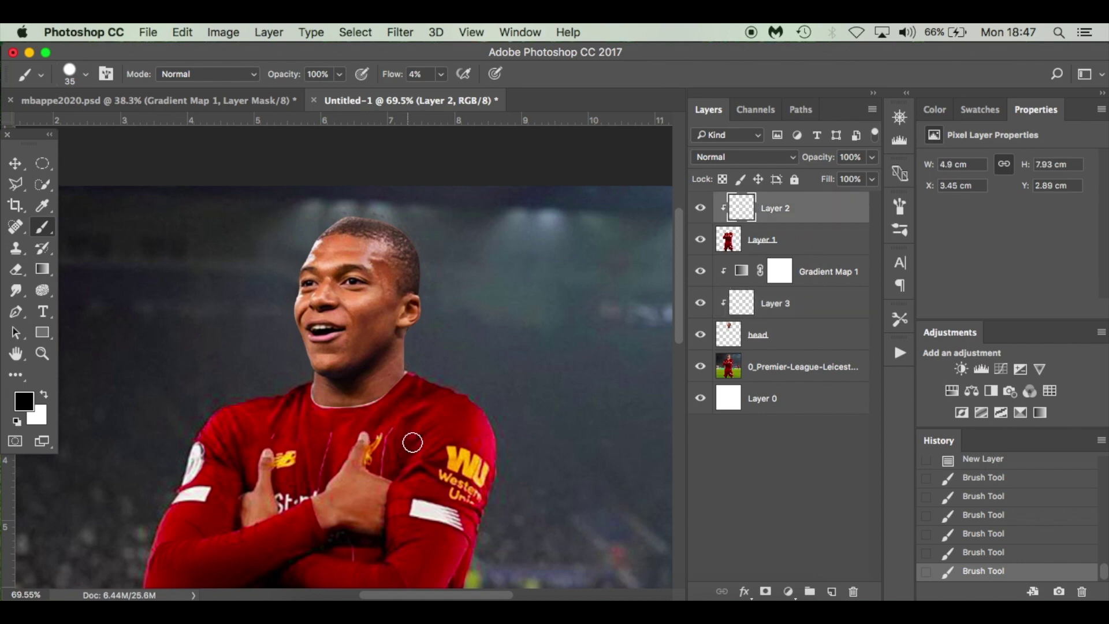
{"action": "left_click", "coordinate": [410, 440]}
{"action": "key", "text": "bracketleft"}
{"action": "key", "text": "bracketleft"}
{"action": "key", "text": "bracketleft"}
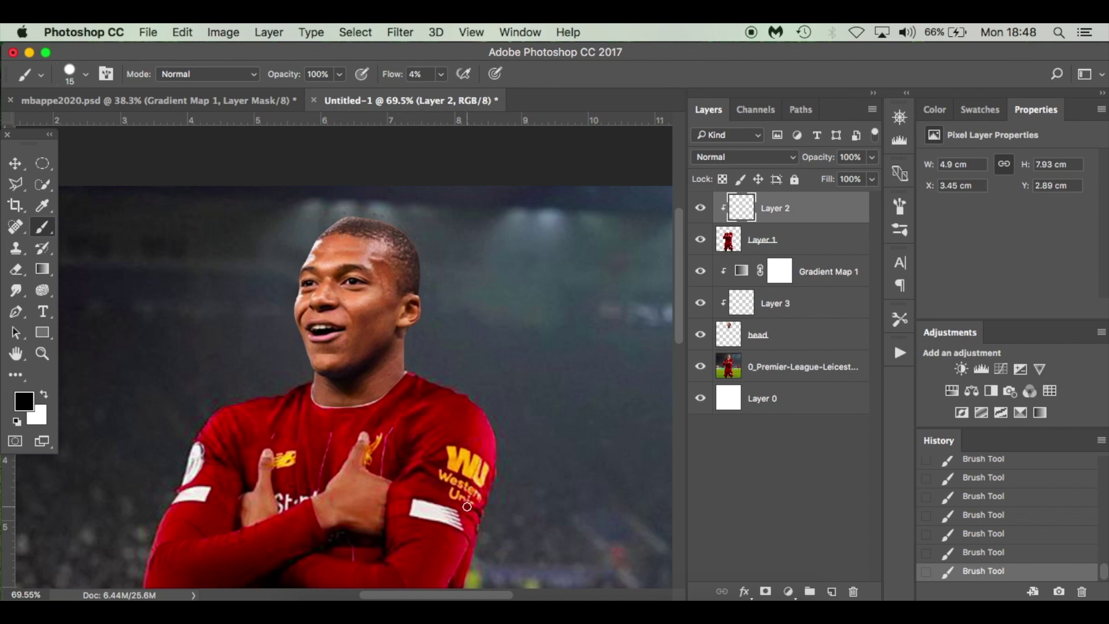
- Hide Layer 7 in mbappe2020.psd and toggle the number 7 layer to examine the finished shorts number, then return to Untitled-1
{"action": "key", "text": "super+0"}
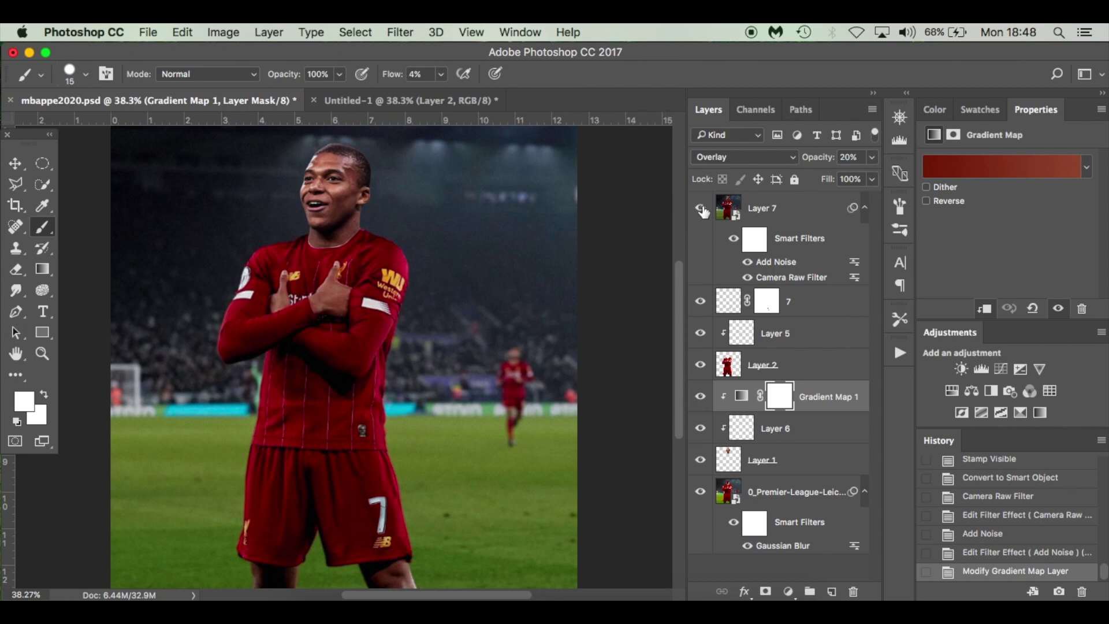
{"action": "left_click", "coordinate": [701, 209]}
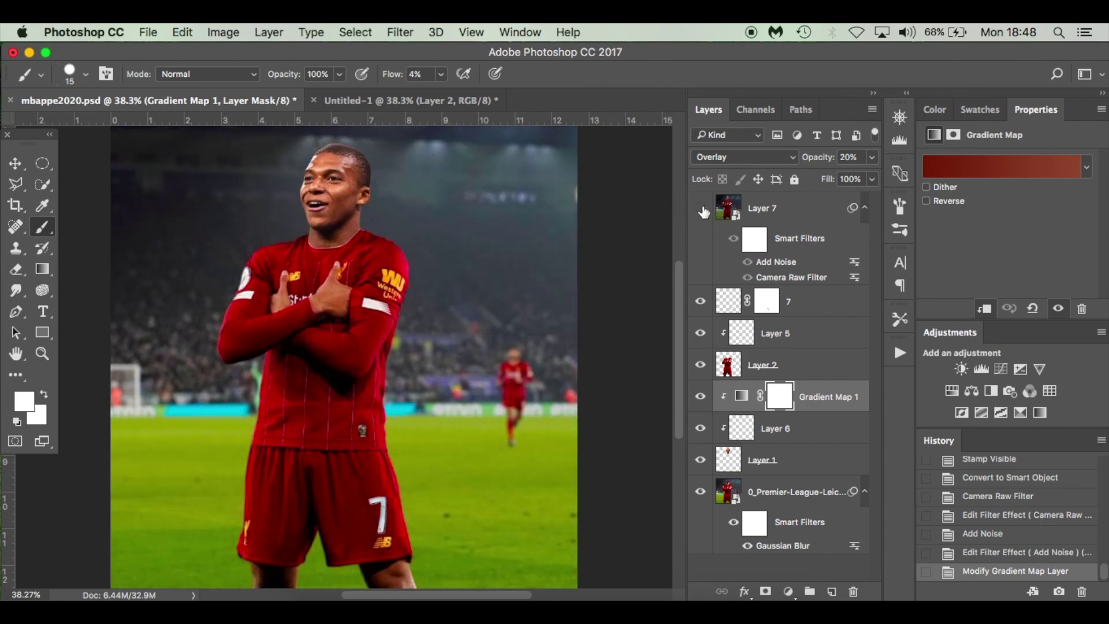
{"action": "left_click", "coordinate": [702, 301]}
{"action": "left_click", "coordinate": [702, 301]}
{"action": "left_click", "coordinate": [702, 301]}
{"action": "left_click", "coordinate": [402, 101]}
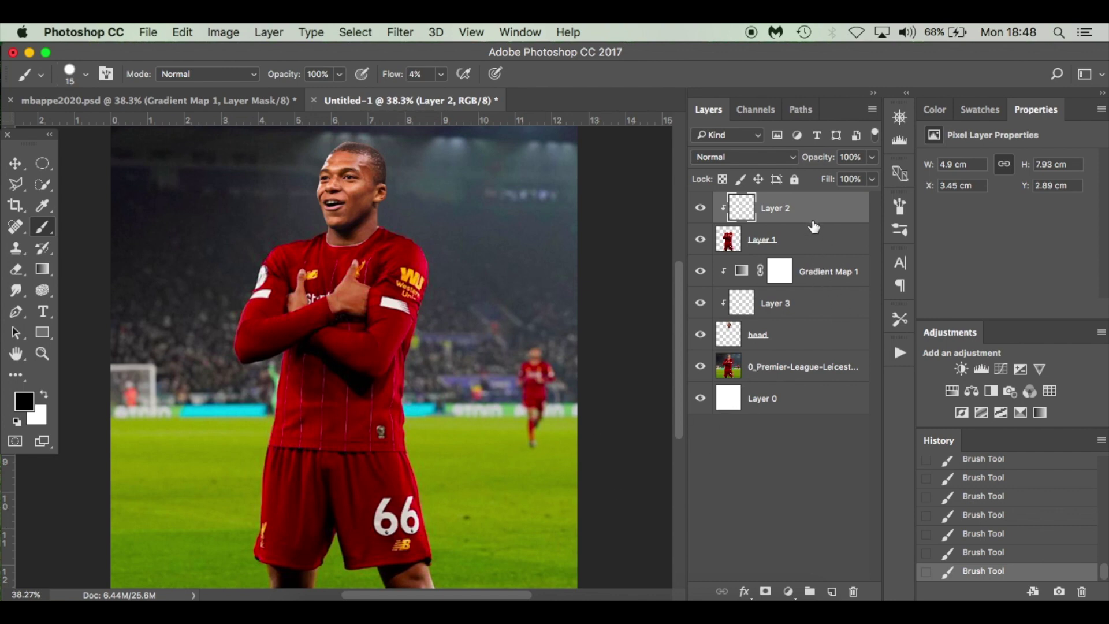
- On Layer 1, remove the 66 from the shorts with the Spot Healing Brush at size 30
{"action": "left_click", "coordinate": [809, 242]}
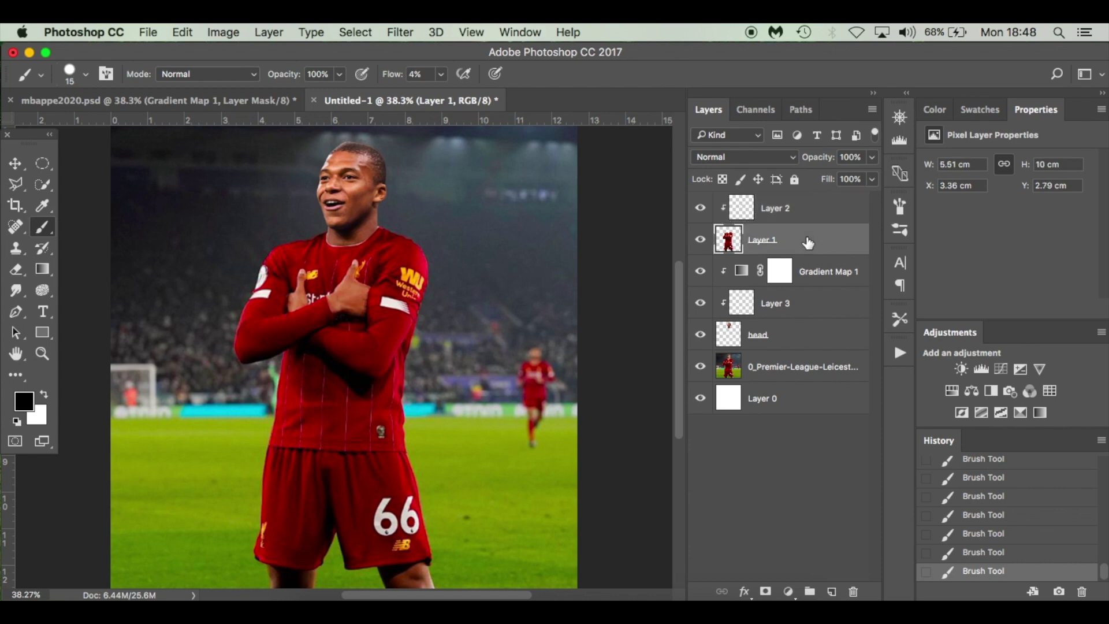
{"action": "left_click", "coordinate": [700, 242]}
{"action": "left_click", "coordinate": [701, 242]}
{"action": "left_click", "coordinate": [17, 227]}
{"action": "key", "text": "super+equal"}
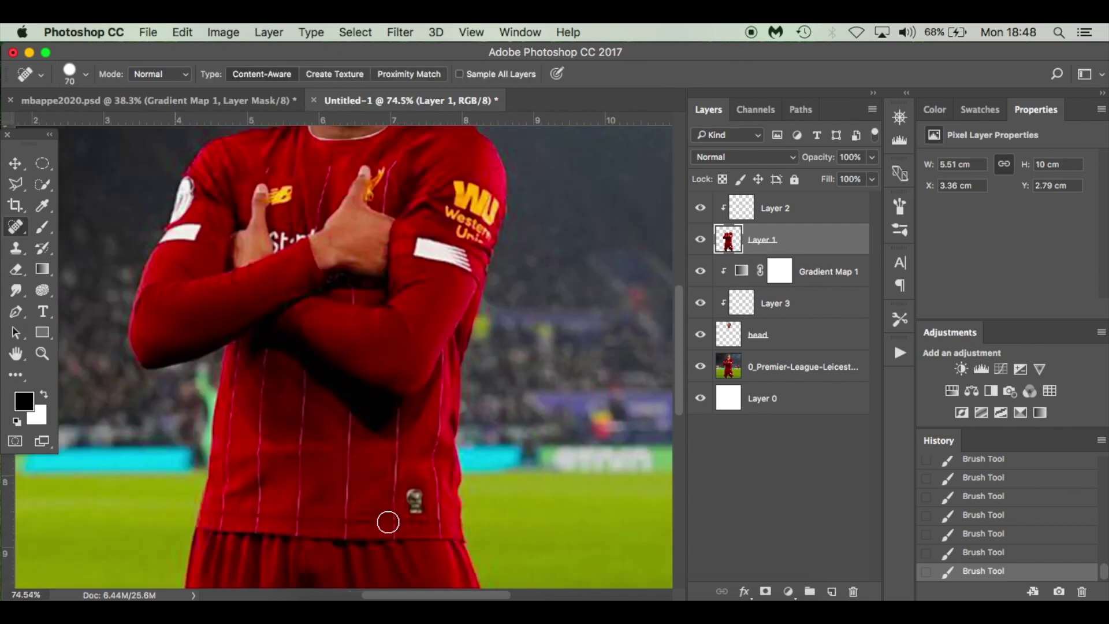
{"action": "scroll", "coordinate": [388, 522], "scroll_direction": "down", "scroll_amount": 3}
{"action": "scroll", "coordinate": [389, 522], "scroll_direction": "up", "scroll_amount": 8}
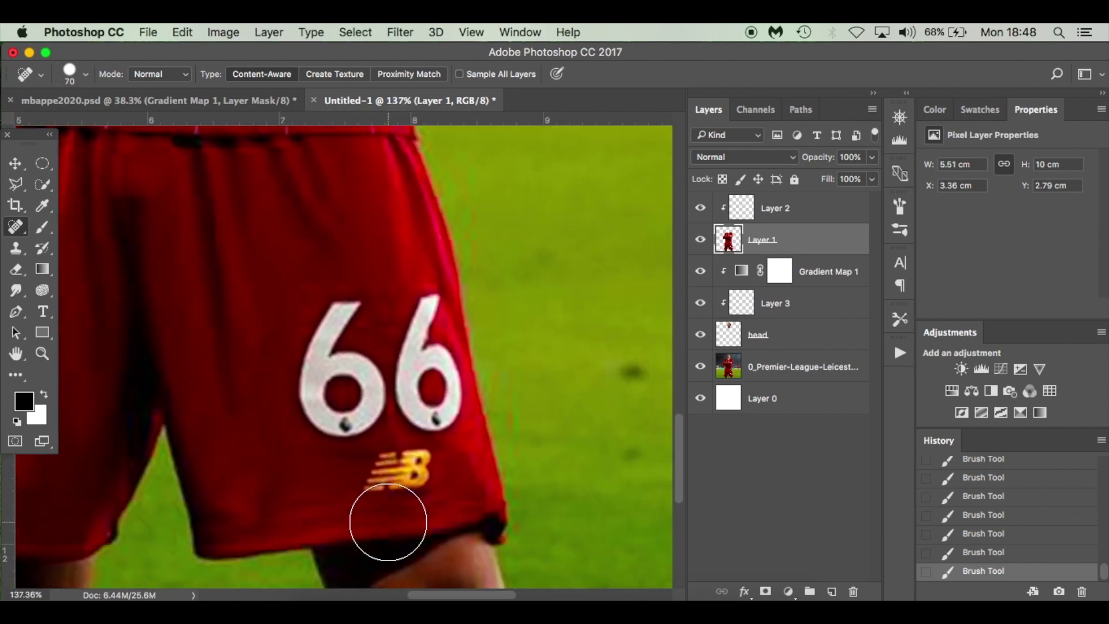
{"action": "scroll", "coordinate": [388, 522], "scroll_direction": "down", "scroll_amount": 1}
{"action": "key", "text": "bracketleft"}
{"action": "key", "text": "bracketleft"}
{"action": "key", "text": "bracketleft"}
{"action": "key", "text": "bracketleft"}
{"action": "mouse_move", "coordinate": [350, 288]}
{"action": "left_mouse_down"}
{"action": "mouse_move", "coordinate": [316, 354]}
{"action": "mouse_move", "coordinate": [320, 408]}
{"action": "mouse_move", "coordinate": [344, 417]}
{"action": "mouse_move", "coordinate": [369, 405]}
{"action": "mouse_move", "coordinate": [372, 375]}
{"action": "mouse_move", "coordinate": [343, 356]}
{"action": "mouse_move", "coordinate": [343, 395]}
{"action": "mouse_move", "coordinate": [378, 391]}
{"action": "mouse_move", "coordinate": [406, 371]}
{"action": "mouse_move", "coordinate": [430, 294]}
{"action": "mouse_move", "coordinate": [407, 379]}
{"action": "mouse_move", "coordinate": [419, 405]}
{"action": "mouse_move", "coordinate": [443, 406]}
{"action": "mouse_move", "coordinate": [451, 372]}
{"action": "mouse_move", "coordinate": [439, 350]}
{"action": "mouse_move", "coordinate": [446, 414]}
{"action": "left_mouse_up"}
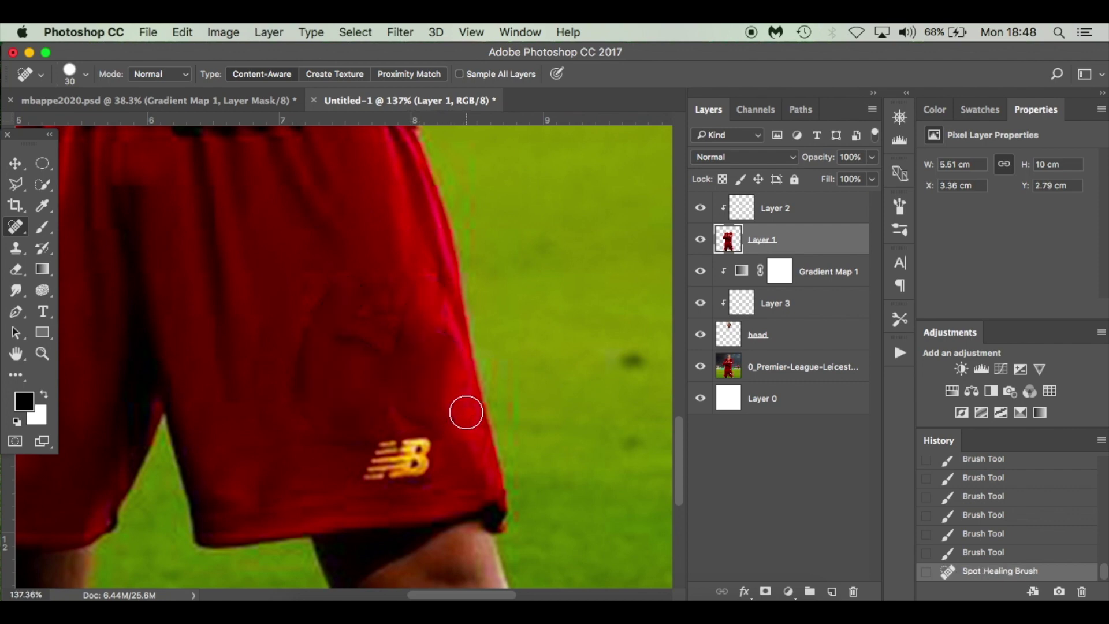
- Heal the leftover traces and smudges around the removed number on the shorts leg
{"action": "mouse_move", "coordinate": [334, 278]}
{"action": "left_mouse_down"}
{"action": "mouse_move", "coordinate": [306, 350]}
{"action": "mouse_move", "coordinate": [305, 390]}
{"action": "left_mouse_up"}
{"action": "mouse_move", "coordinate": [352, 278]}
{"action": "left_mouse_down"}
{"action": "mouse_move", "coordinate": [347, 336]}
{"action": "mouse_move", "coordinate": [384, 364]}
{"action": "mouse_move", "coordinate": [412, 292]}
{"action": "mouse_move", "coordinate": [429, 289]}
{"action": "mouse_move", "coordinate": [453, 351]}
{"action": "left_mouse_up"}
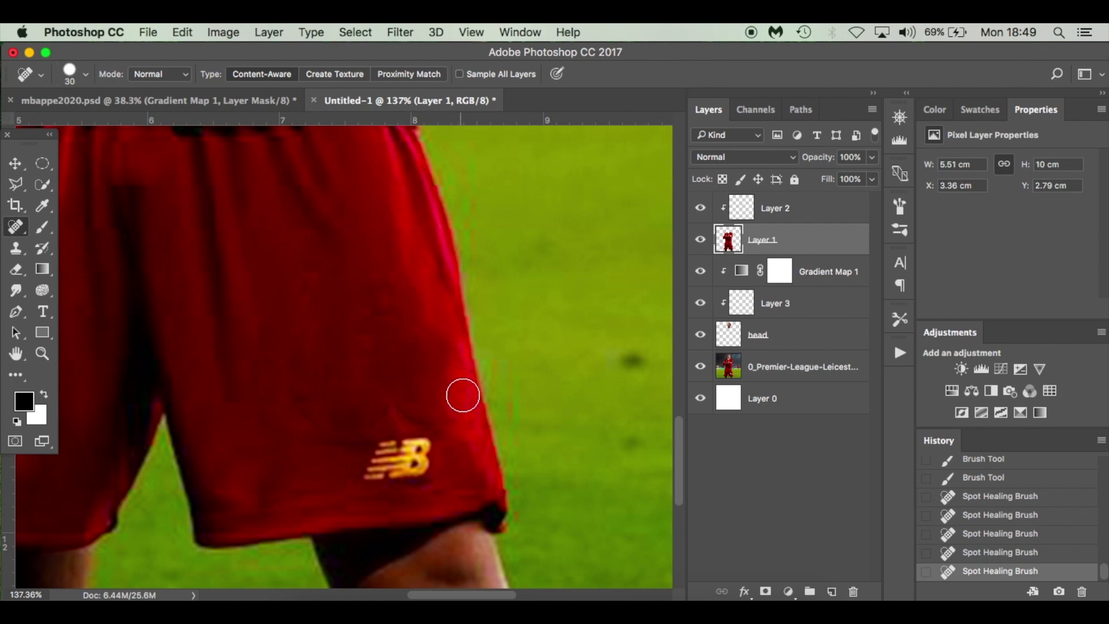
{"action": "left_click_drag", "start_coordinate": [436, 421], "coordinate": [330, 416]}
{"action": "left_click", "coordinate": [392, 407]}
{"action": "left_click_drag", "start_coordinate": [398, 409], "coordinate": [433, 411]}
{"action": "mouse_move", "coordinate": [346, 424]}
{"action": "left_mouse_down"}
{"action": "mouse_move", "coordinate": [298, 405]}
{"action": "mouse_move", "coordinate": [288, 371]}
{"action": "mouse_move", "coordinate": [305, 277]}
{"action": "left_mouse_up"}
{"action": "key", "text": "super+0"}
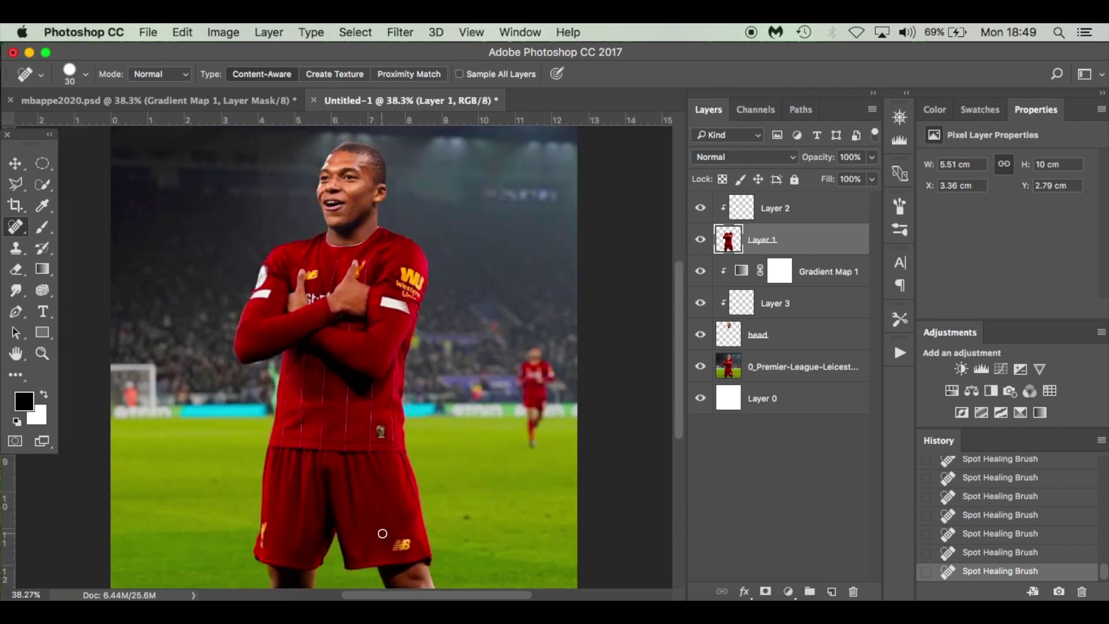
- Reduce the healing brush size to 15 and place the James-Milner-celebrates-for-Liverpool photo above Layer 1
{"action": "key", "text": "bracketleft"}
{"action": "key", "text": "bracketleft"}
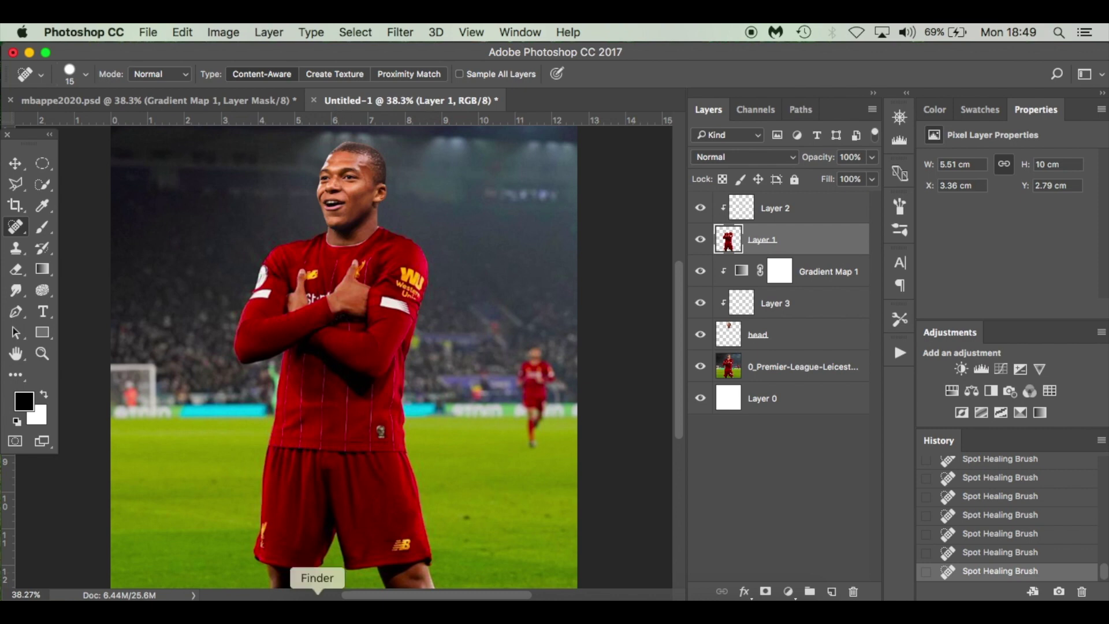
{"action": "left_click", "coordinate": [317, 601]}
{"action": "left_click_drag", "start_coordinate": [588, 218], "coordinate": [206, 379]}
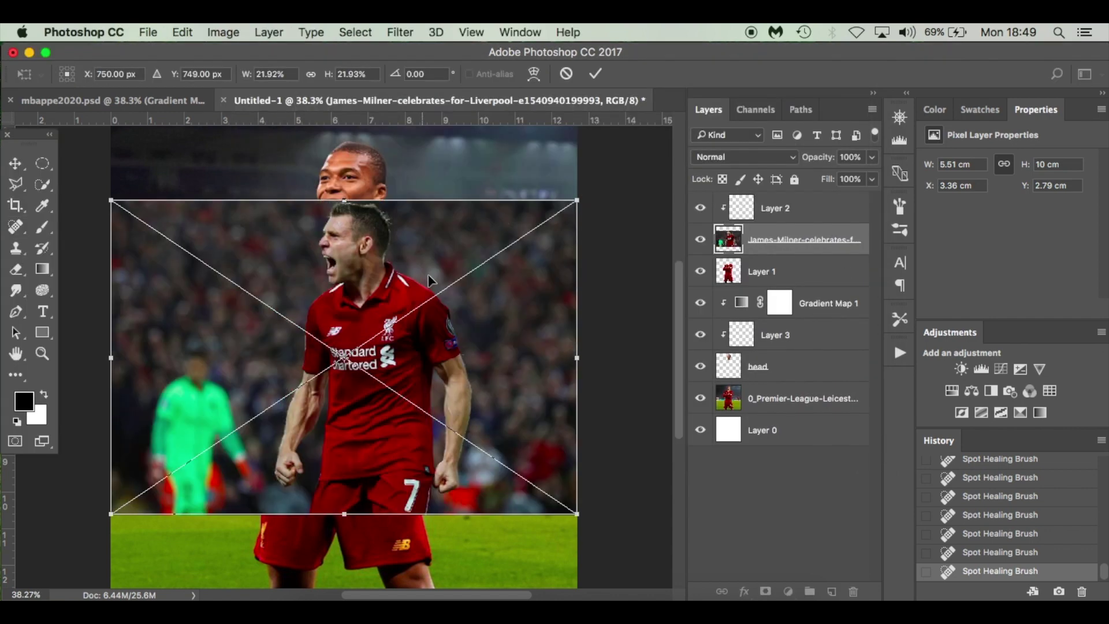
{"action": "key", "text": "Return"}
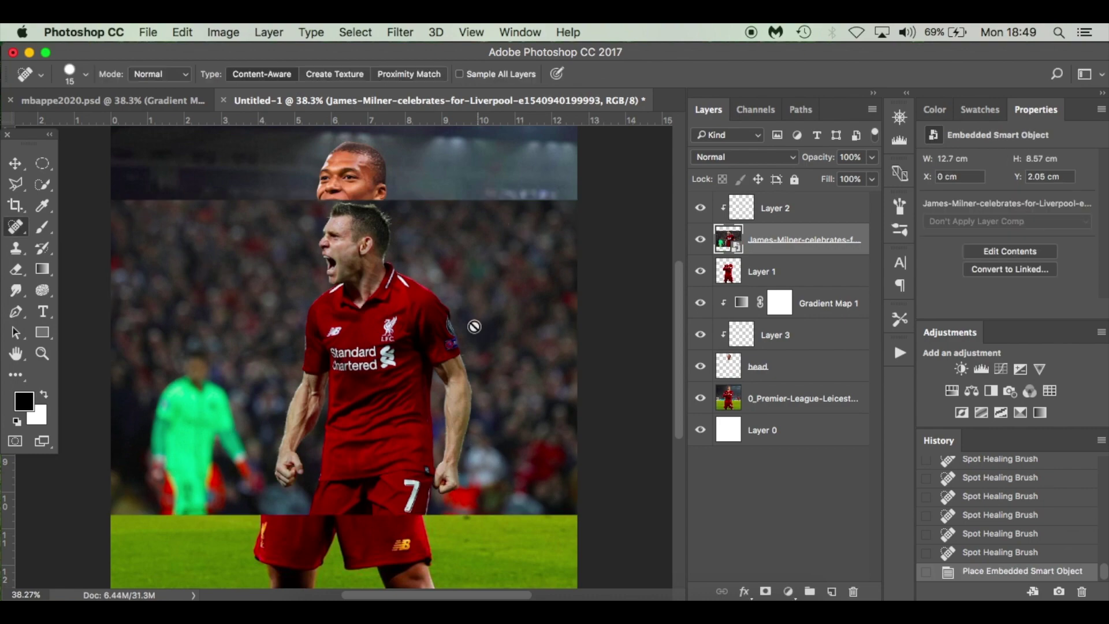
- Draw a closed Pen path loosely around the white 7 on the placed photo's shorts
{"action": "scroll", "coordinate": [391, 391], "scroll_direction": "up", "scroll_amount": 5}
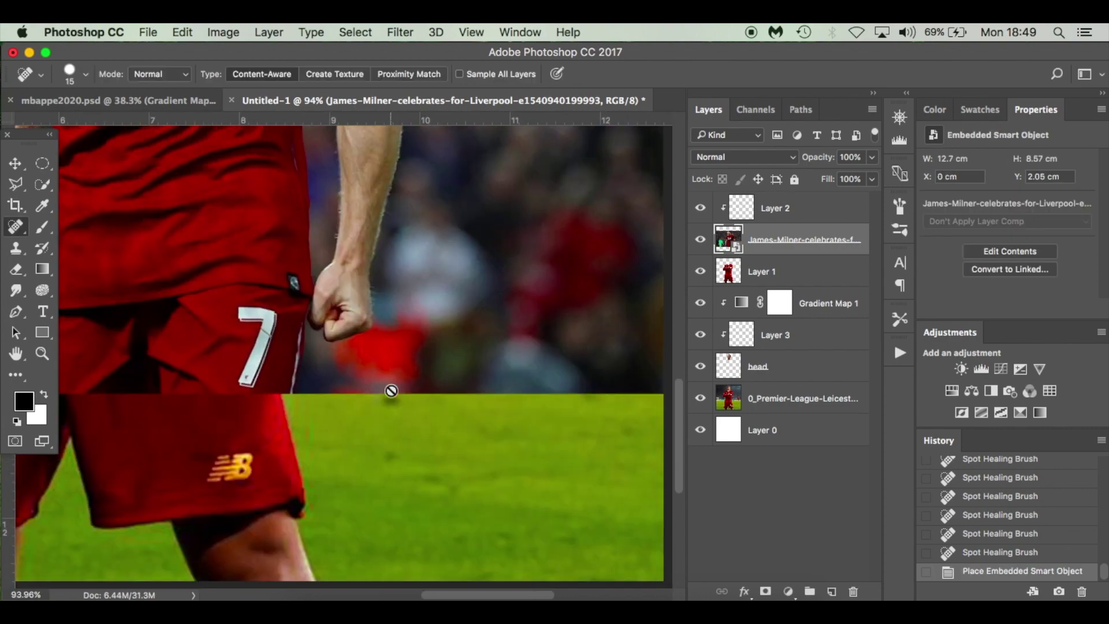
{"action": "scroll", "coordinate": [292, 356], "scroll_direction": "up", "scroll_amount": 4}
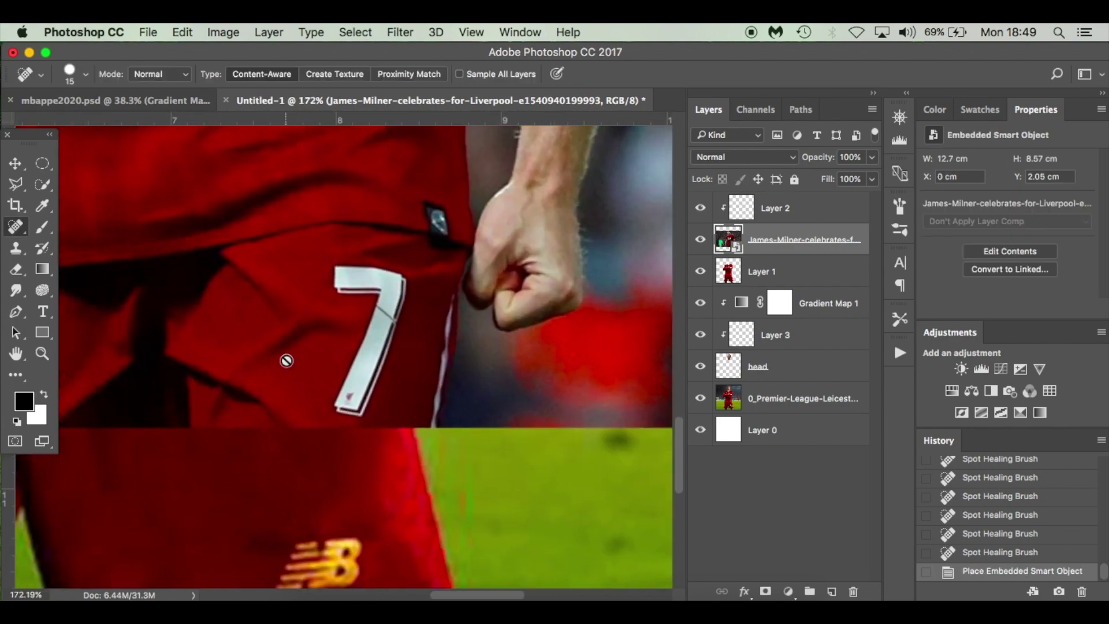
{"action": "scroll", "coordinate": [286, 360], "scroll_direction": "up", "scroll_amount": 3}
{"action": "key", "text": "p"}
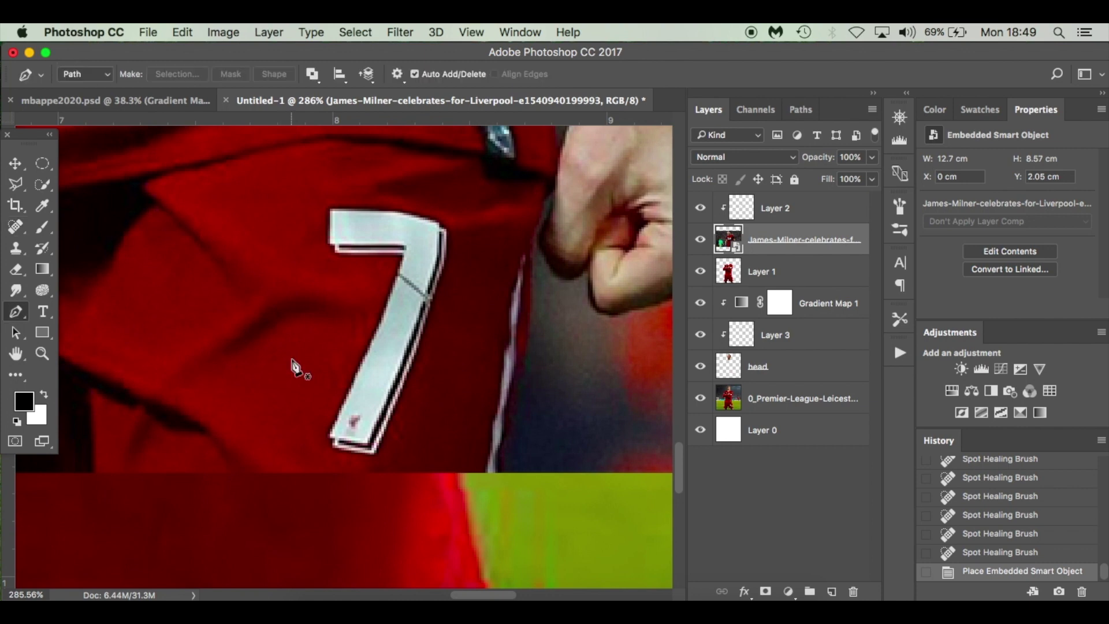
{"action": "left_click", "coordinate": [321, 197]}
{"action": "left_click_drag", "start_coordinate": [455, 220], "coordinate": [466, 238]}
{"action": "left_click_drag", "start_coordinate": [422, 388], "coordinate": [412, 405]}
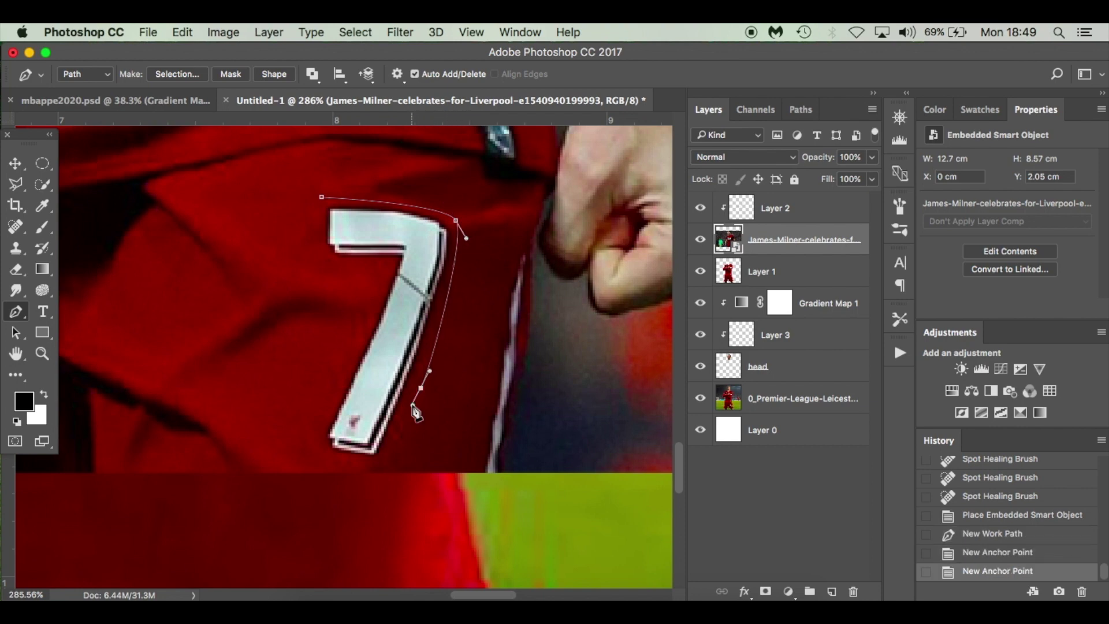
{"action": "left_click_drag", "start_coordinate": [365, 471], "coordinate": [306, 444]}
{"action": "left_click_drag", "start_coordinate": [356, 333], "coordinate": [357, 325]}
{"action": "left_click_drag", "start_coordinate": [377, 277], "coordinate": [316, 272]}
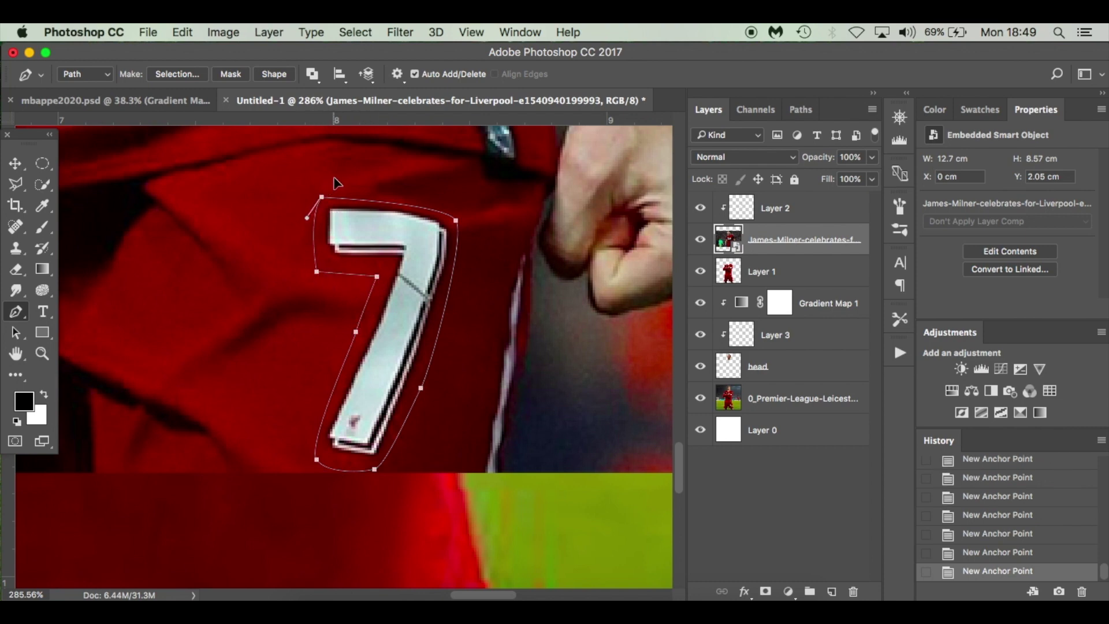
{"action": "left_click_drag", "start_coordinate": [322, 198], "coordinate": [305, 220]}
- Convert the path to a selection, copy the 7 to its own layer and delete the placed James Milner photo layer
{"action": "left_click", "coordinate": [177, 74]}
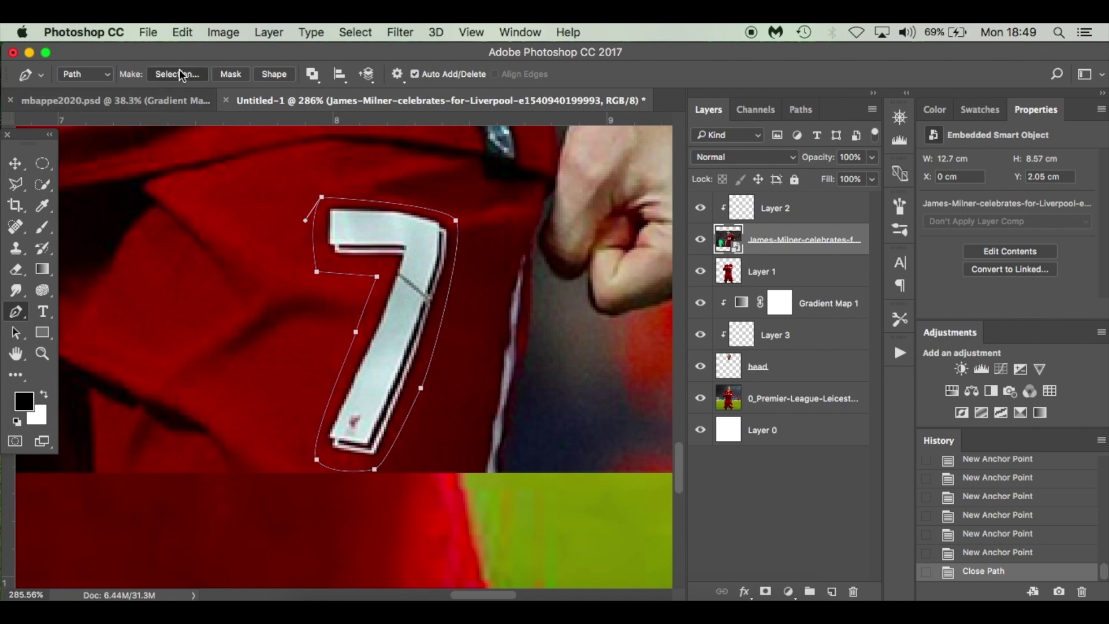
{"action": "left_click", "coordinate": [633, 224]}
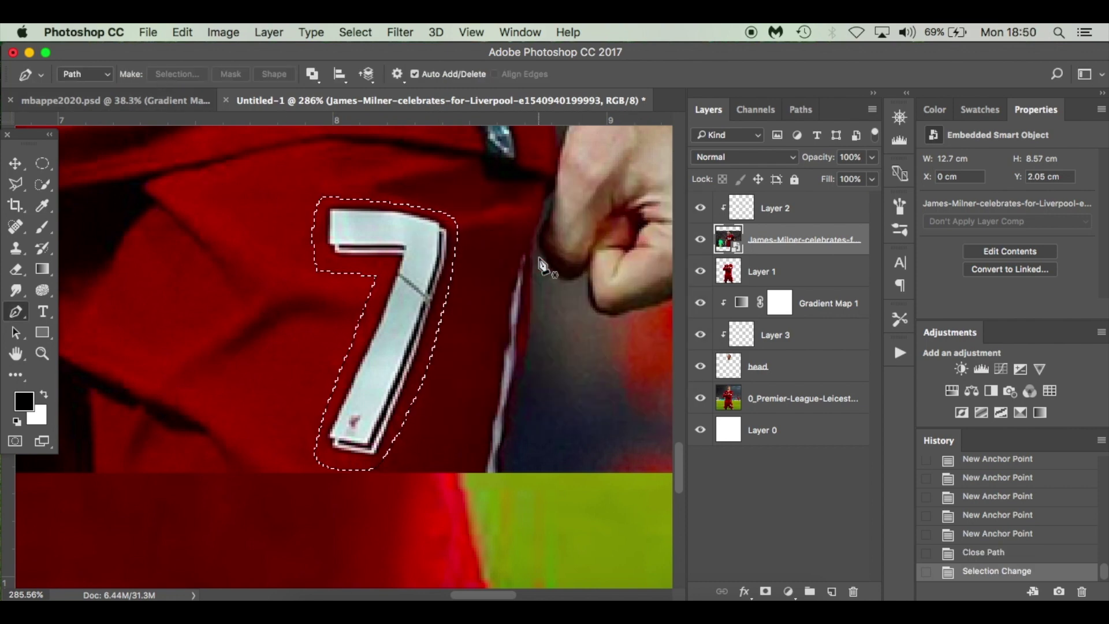
{"action": "key", "text": "ctrl+j"}
{"action": "left_click_drag", "start_coordinate": [789, 274], "coordinate": [854, 589]}
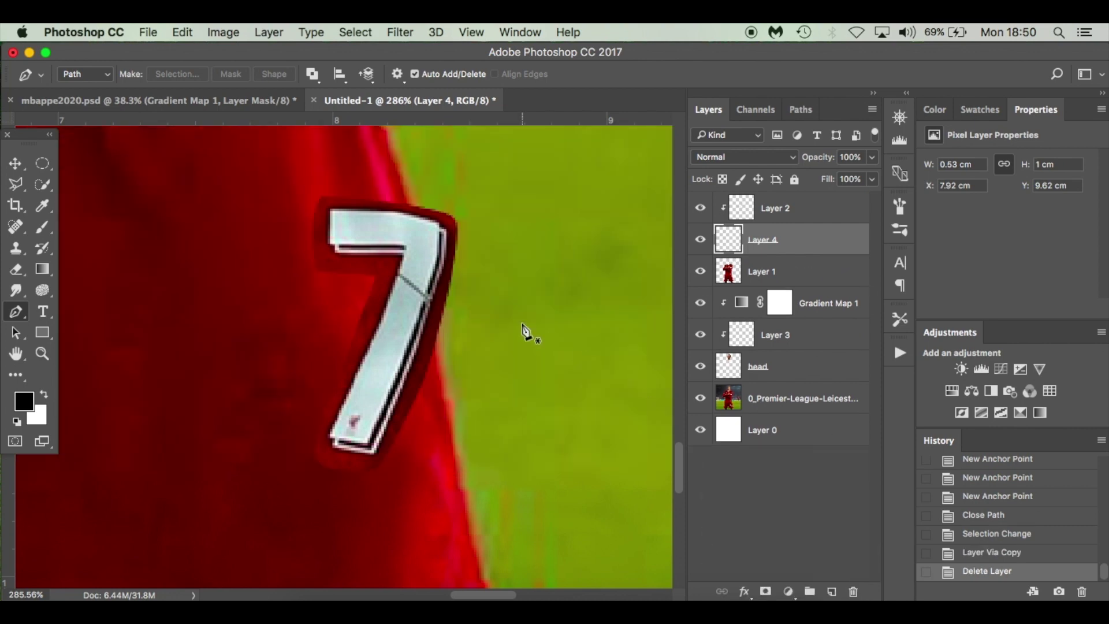
- Move the 7 onto the shorts leg above the New Balance logo and rotate it about -9.78 degrees
{"action": "key", "text": "ctrl+0"}
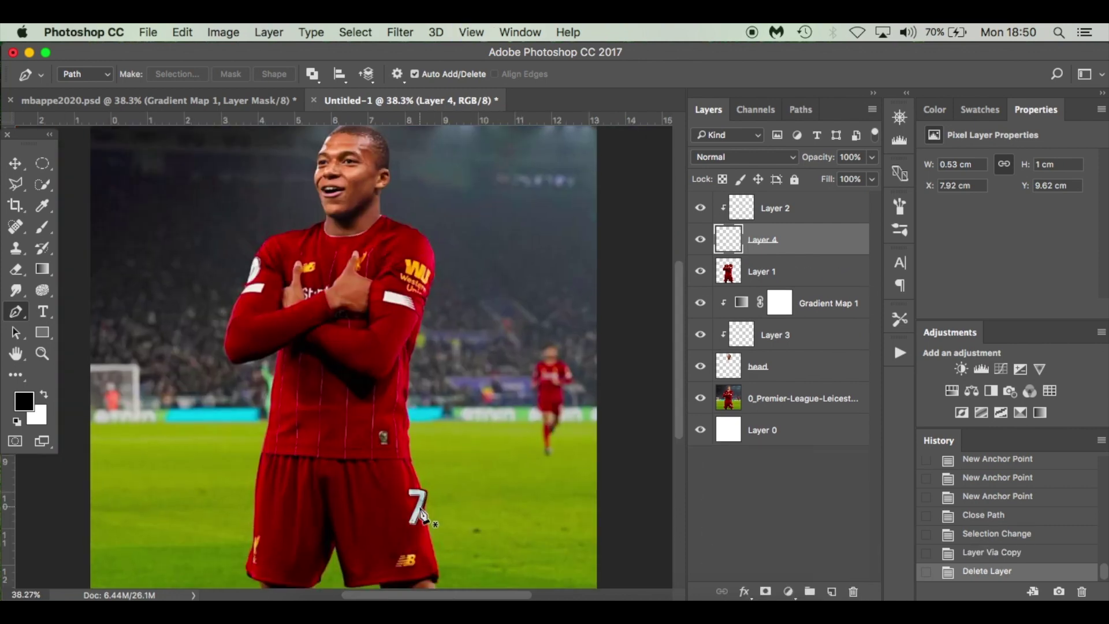
{"action": "scroll", "coordinate": [422, 515], "scroll_direction": "up", "scroll_amount": 5}
{"action": "key", "text": "v"}
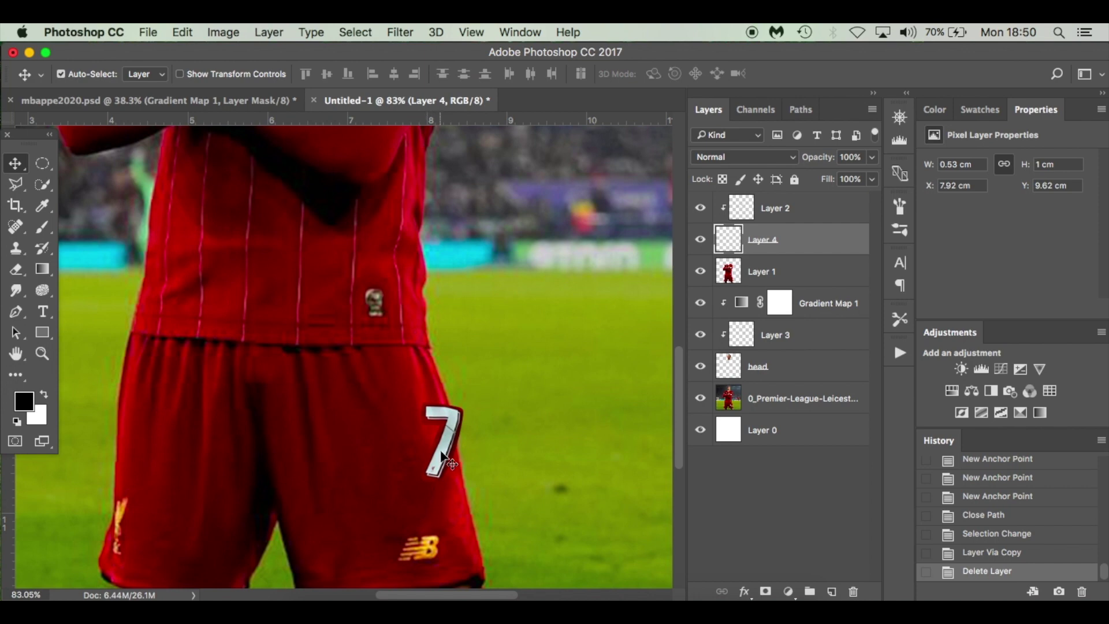
{"action": "scroll", "coordinate": [443, 459], "scroll_direction": "up", "scroll_amount": 3}
{"action": "left_click_drag", "start_coordinate": [439, 450], "coordinate": [383, 479]}
{"action": "key", "text": "super+t"}
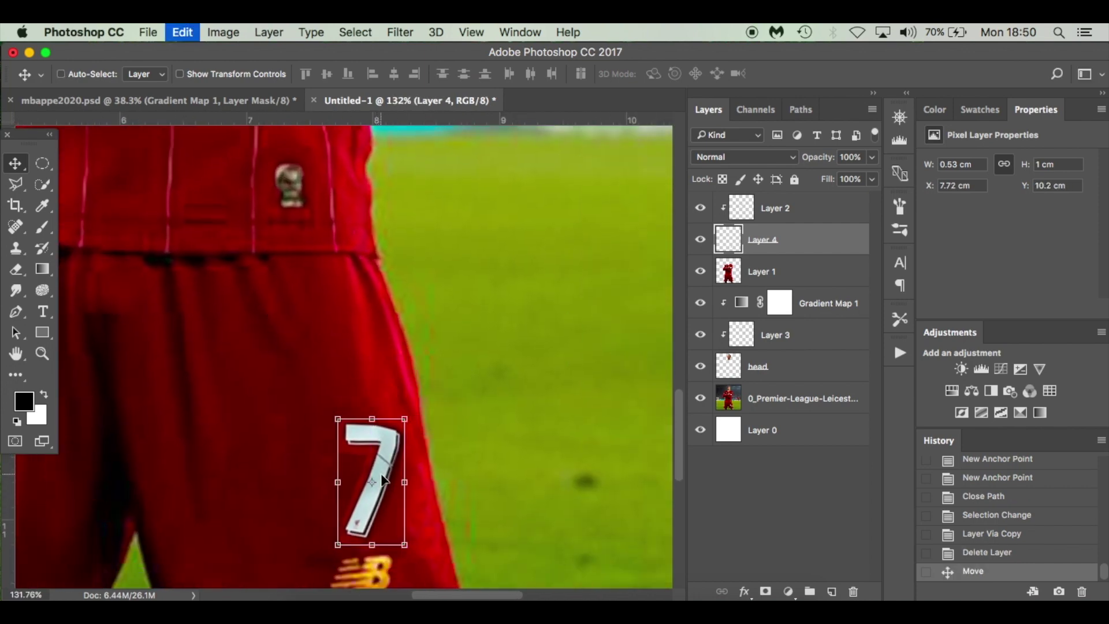
{"action": "left_click_drag", "start_coordinate": [414, 410], "coordinate": [403, 401]}
{"action": "left_click_drag", "start_coordinate": [381, 481], "coordinate": [373, 487]}
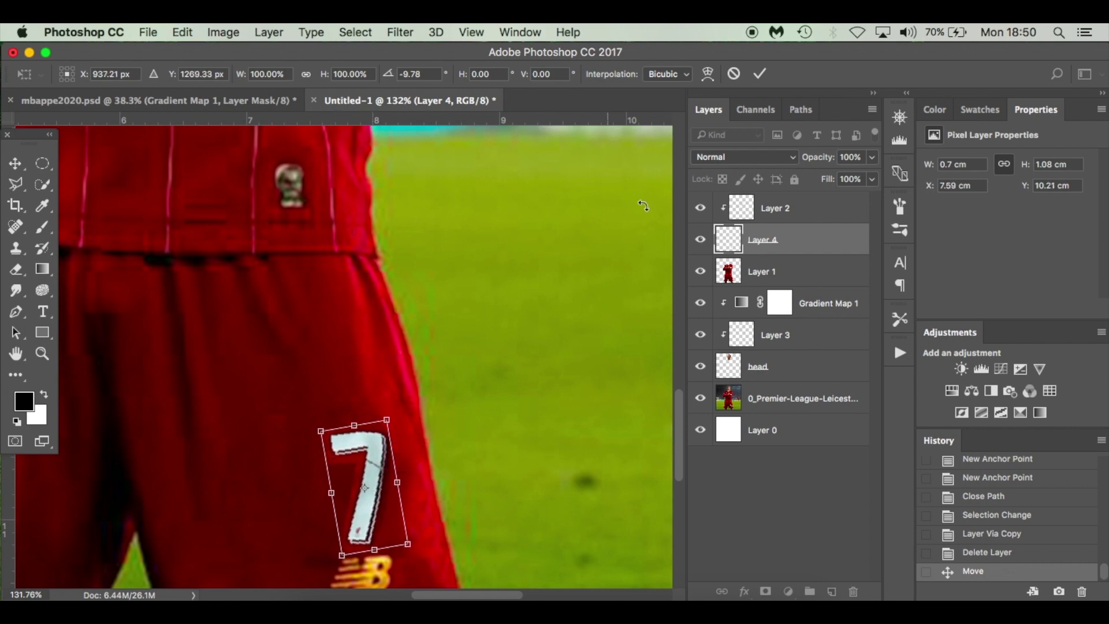
{"action": "key", "text": "Return"}
- Hide Layer 1 to compare with the original 66, scale the 7 to about 118% wide and 119% high, and show Layer 1 again
{"action": "left_click", "coordinate": [700, 272]}
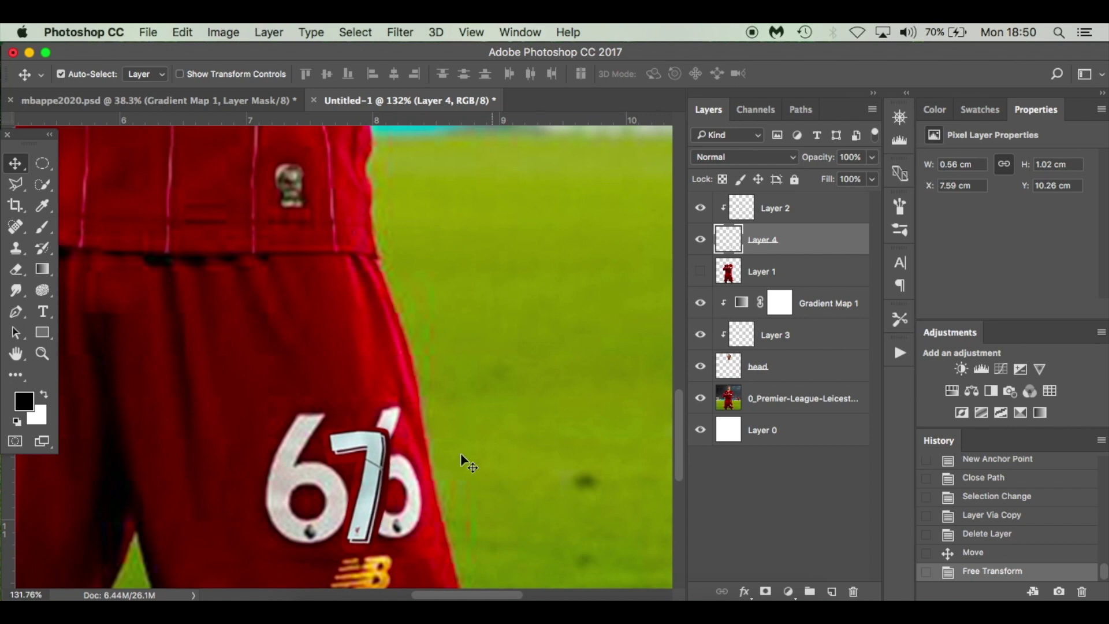
{"action": "key", "text": "super+t"}
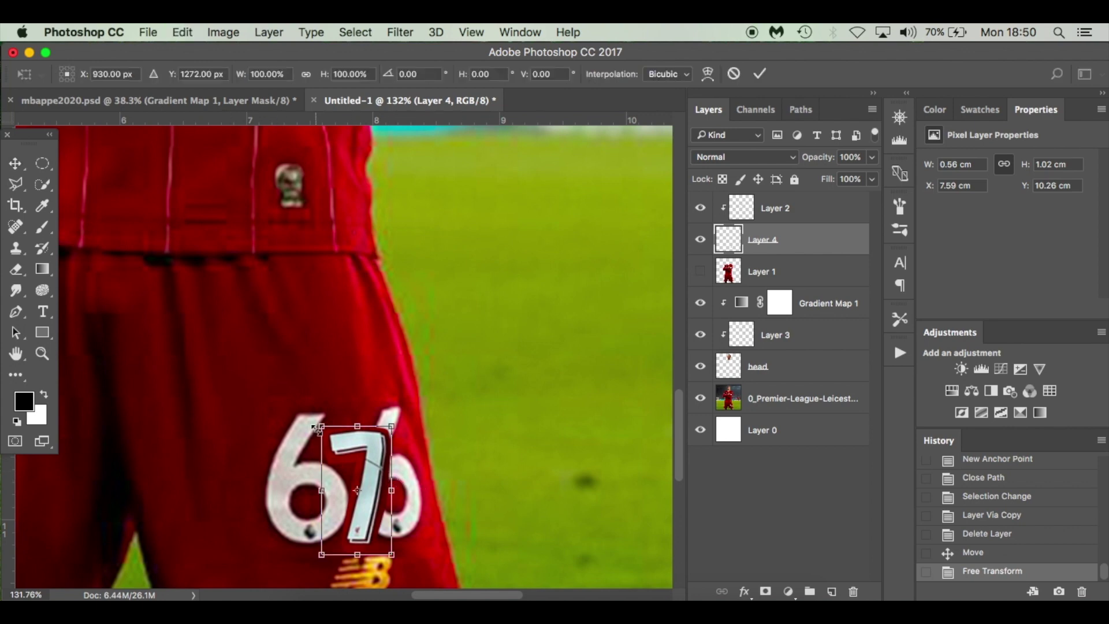
{"action": "left_click_drag", "start_coordinate": [315, 422], "coordinate": [305, 411]}
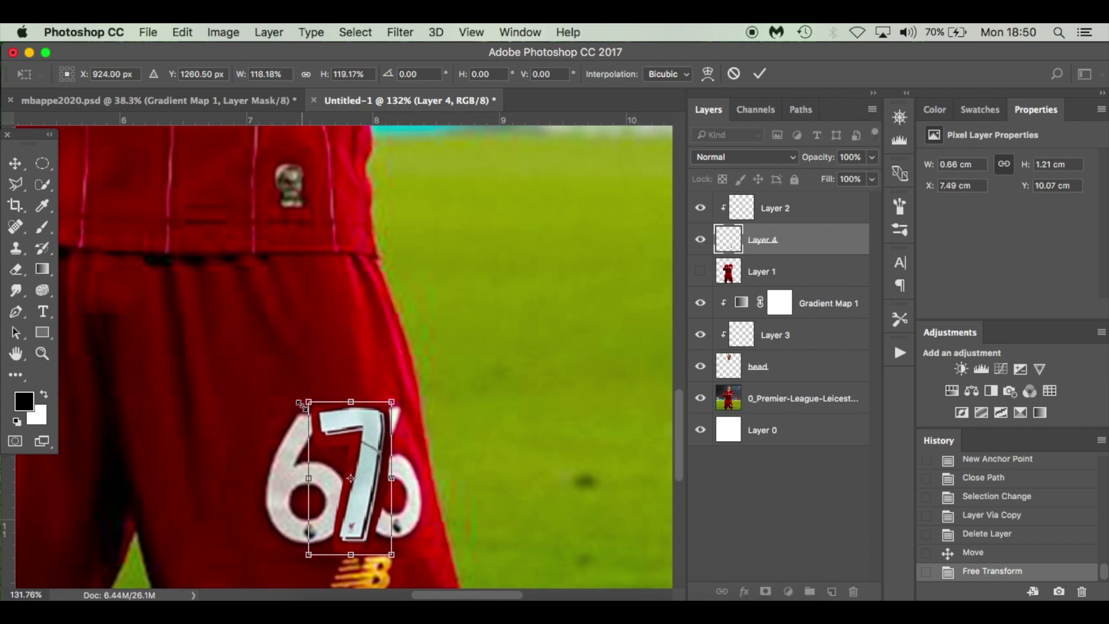
{"action": "key", "text": "Return"}
{"action": "left_click", "coordinate": [700, 272]}
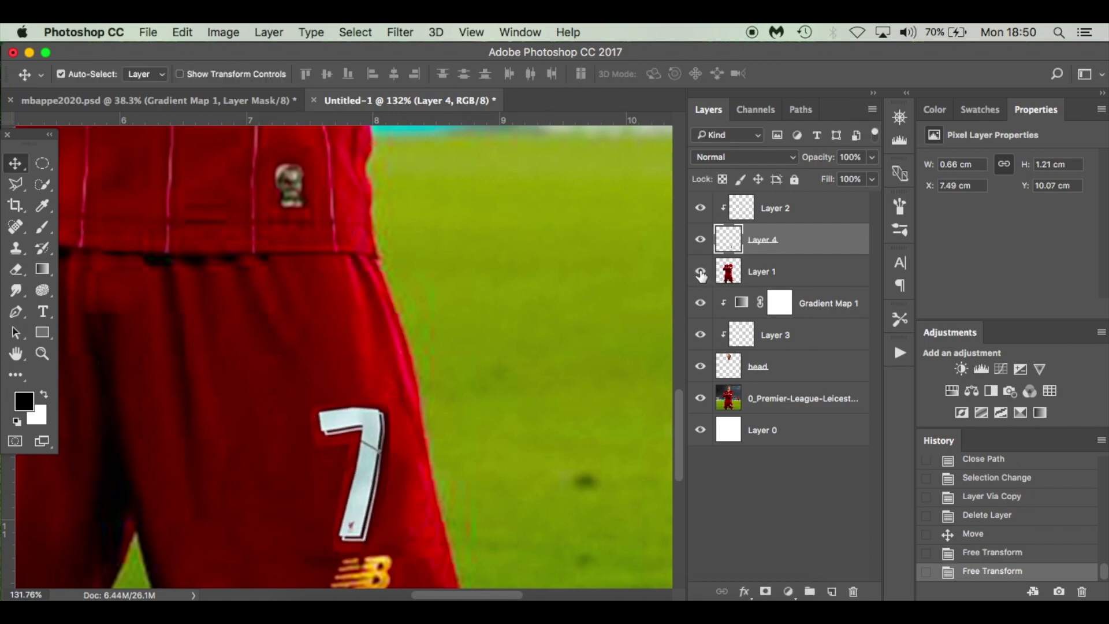
- Shift the 7 very slightly right and nudge it down above the New Balance logo
{"action": "scroll", "coordinate": [449, 441], "scroll_direction": "down", "scroll_amount": 5}
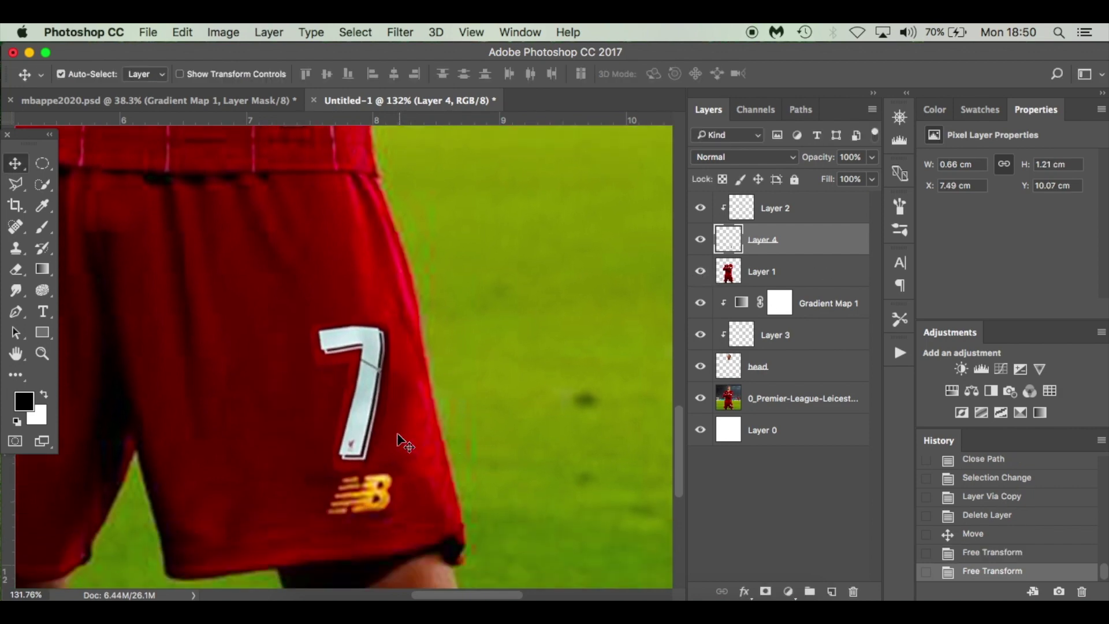
{"action": "left_click_drag", "start_coordinate": [361, 420], "coordinate": [362, 424]}
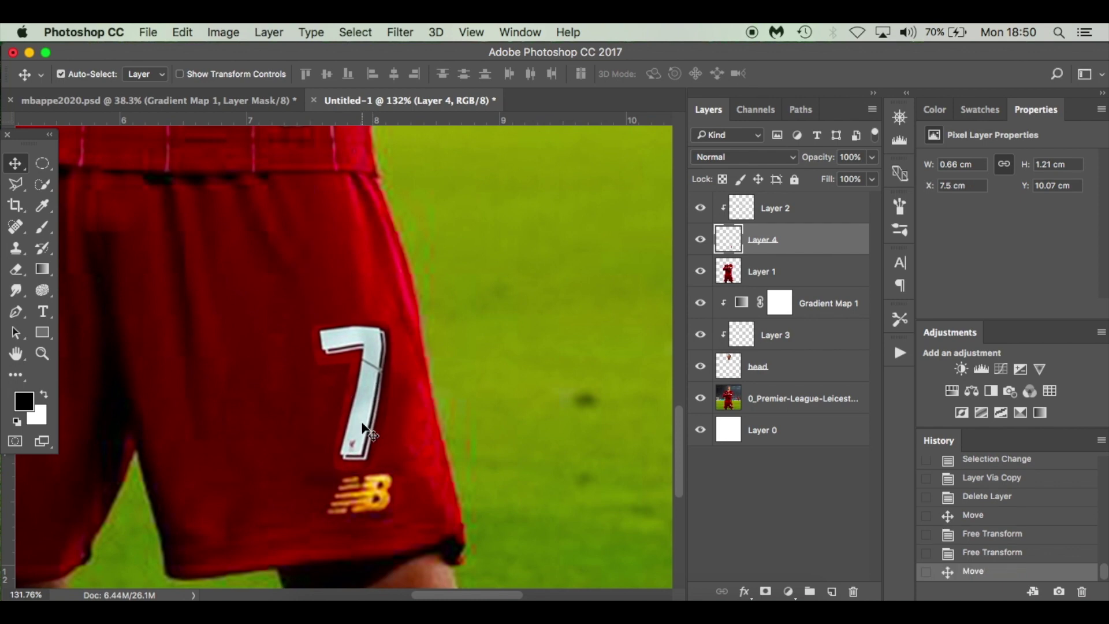
{"action": "key", "text": "Down"}
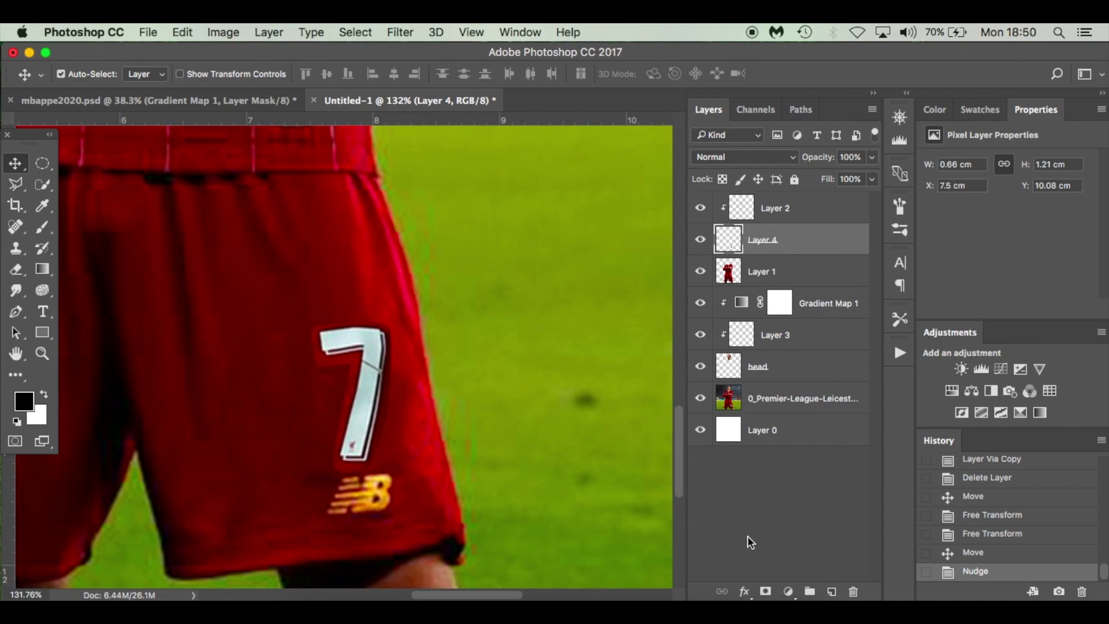
- Add a layer mask to Layer 4 and set up a black brush at size 10 with 20% flow
{"action": "left_click", "coordinate": [765, 591]}
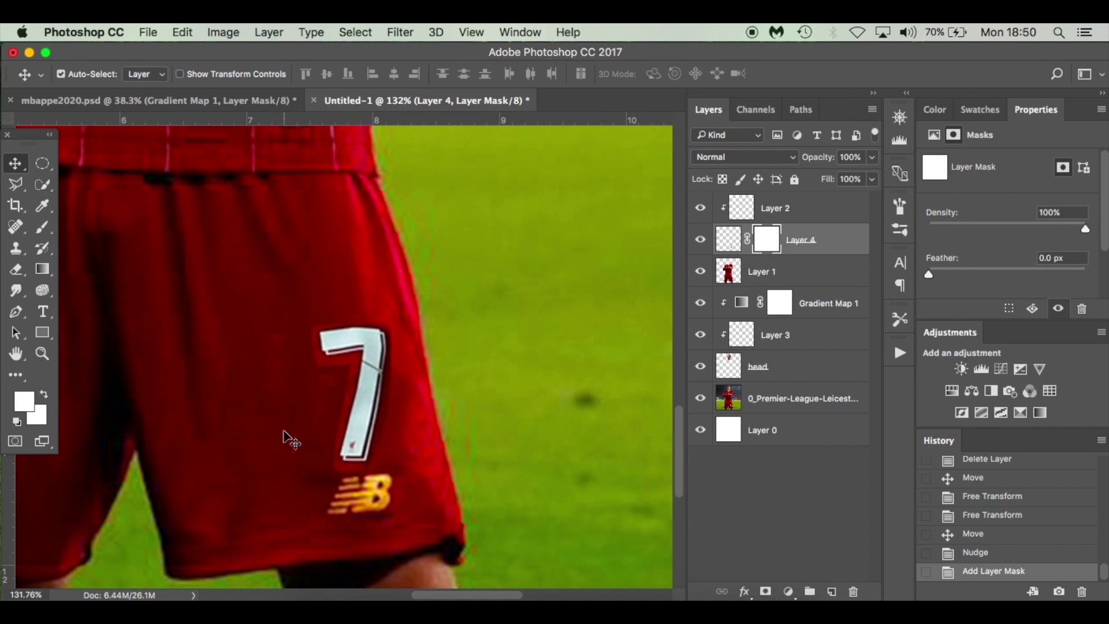
{"action": "key", "text": "d"}
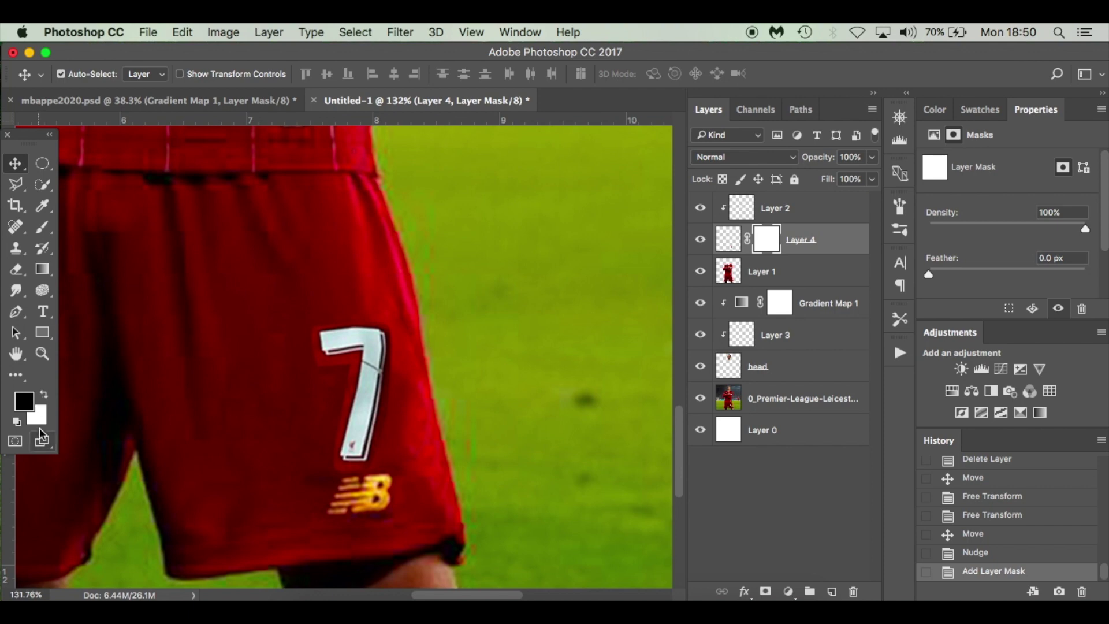
{"action": "left_click", "coordinate": [45, 402]}
{"action": "key", "text": "x"}
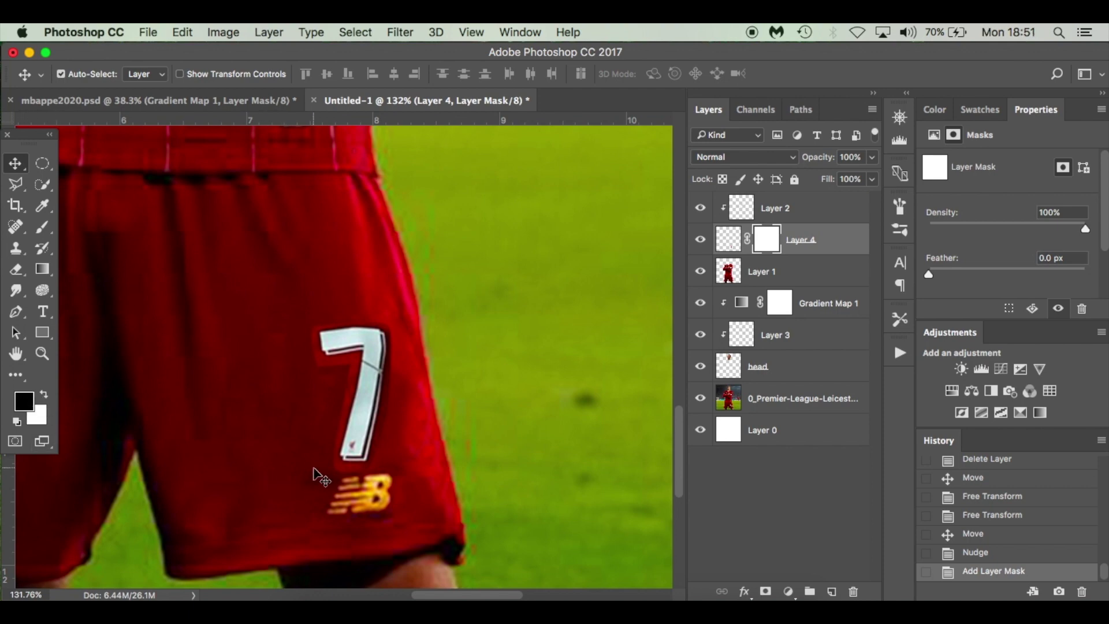
{"action": "key", "text": "b"}
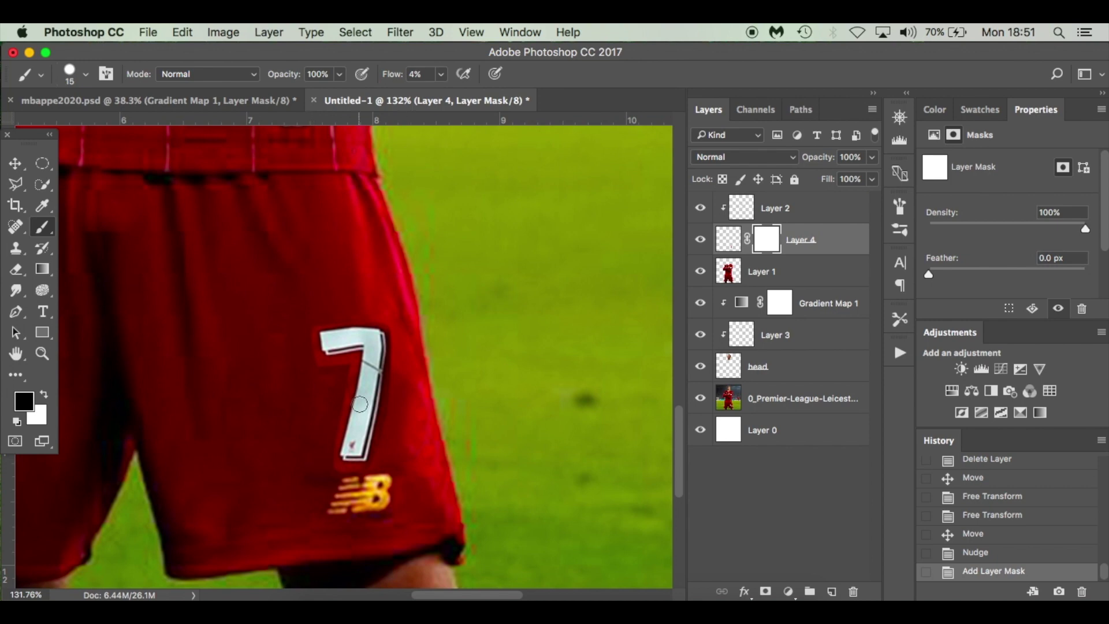
{"action": "left_click_drag", "start_coordinate": [391, 75], "coordinate": [404, 75]}
{"action": "key", "text": "bracketleft"}
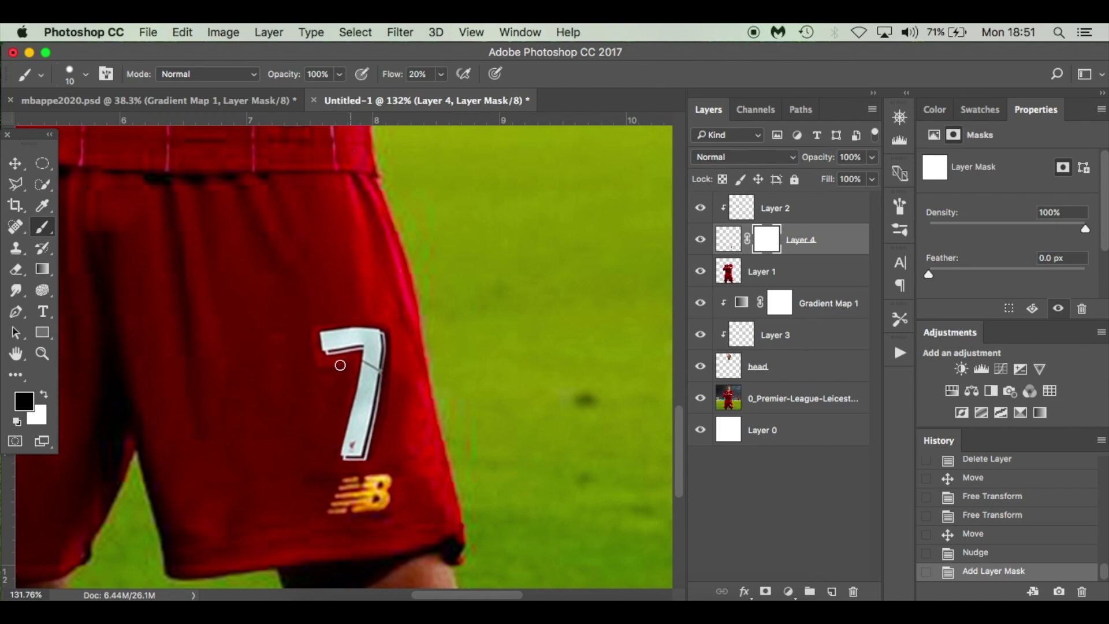
- Paint black on Layer 4's mask around the edges of the 7 to blend its red border into the shorts
{"action": "left_click", "coordinate": [361, 346]}
{"action": "left_click", "coordinate": [386, 328]}
{"action": "left_click", "coordinate": [365, 325]}
{"action": "left_click", "coordinate": [333, 325]}
{"action": "left_click", "coordinate": [321, 330]}
{"action": "left_click", "coordinate": [317, 334]}
{"action": "left_click", "coordinate": [314, 326]}
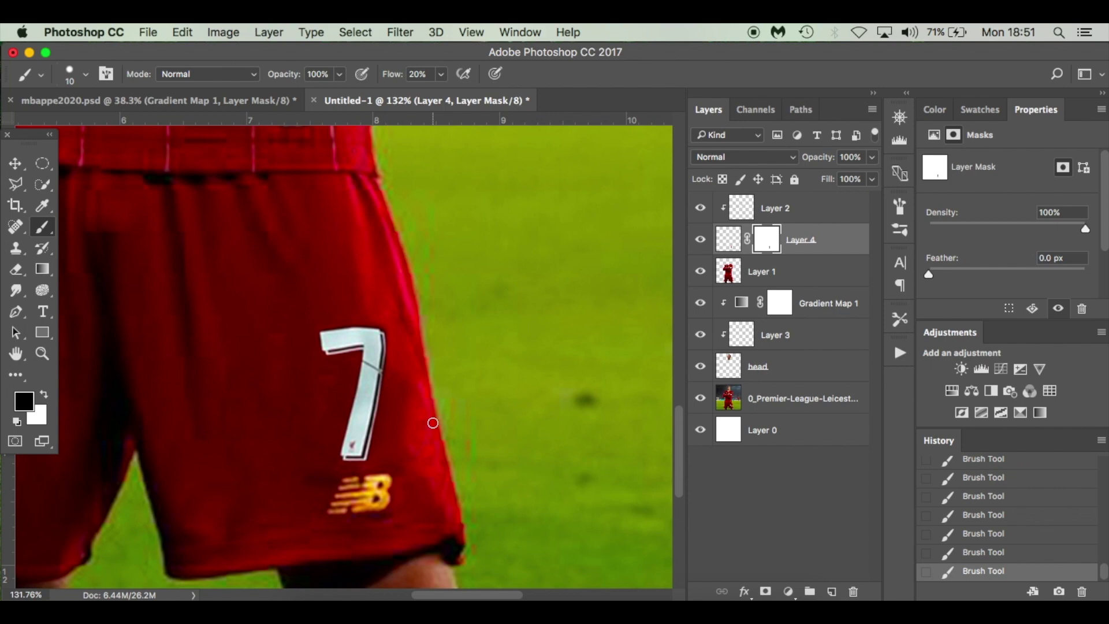
{"action": "key", "text": "v"}
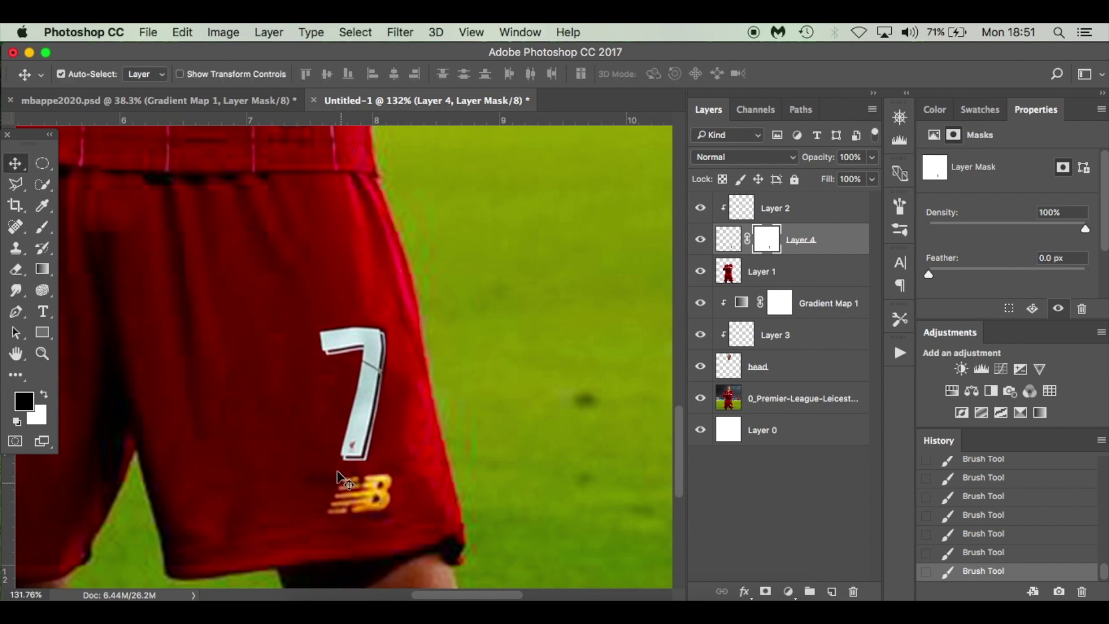
- Move Layer 4 above Layer 2, clip Layer 2 back onto Layer 1, and toggle Layer 4's visibility to check the 7
{"action": "scroll", "coordinate": [298, 365], "scroll_direction": "down", "scroll_amount": 3}
{"action": "scroll", "coordinate": [298, 365], "scroll_direction": "down", "scroll_amount": 1}
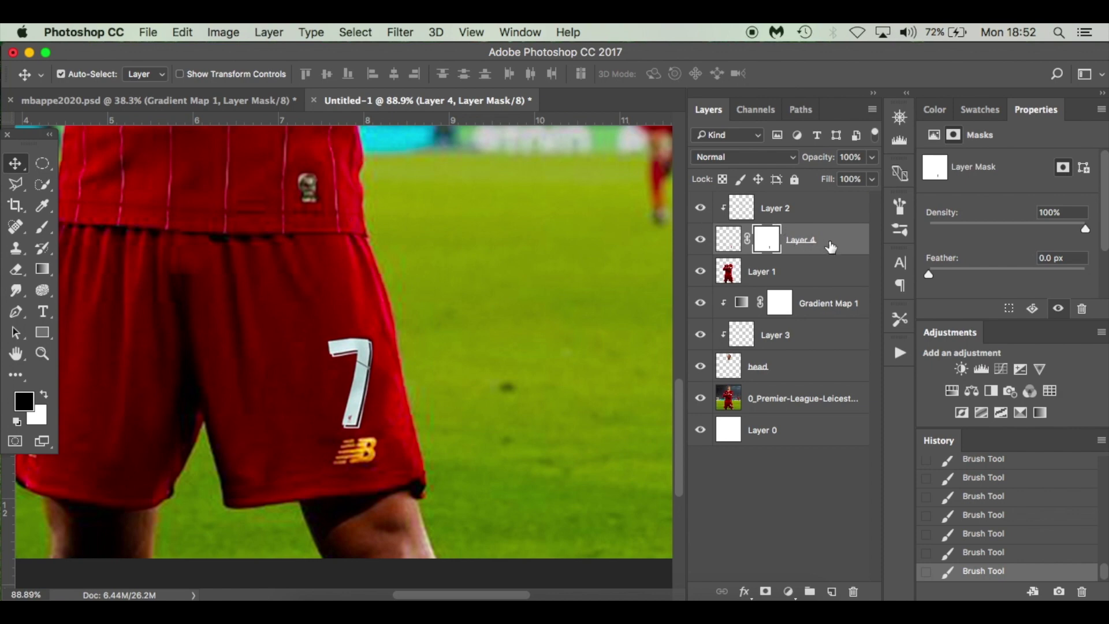
{"action": "left_click_drag", "start_coordinate": [834, 238], "coordinate": [826, 202]}
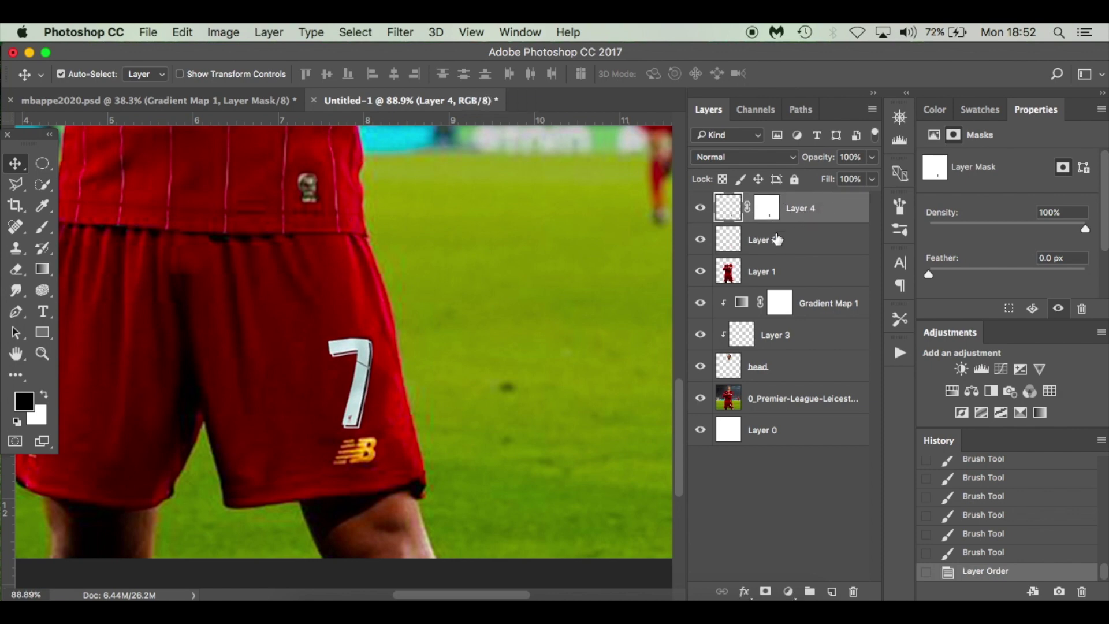
{"action": "left_click", "coordinate": [816, 256], "text": "alt"}
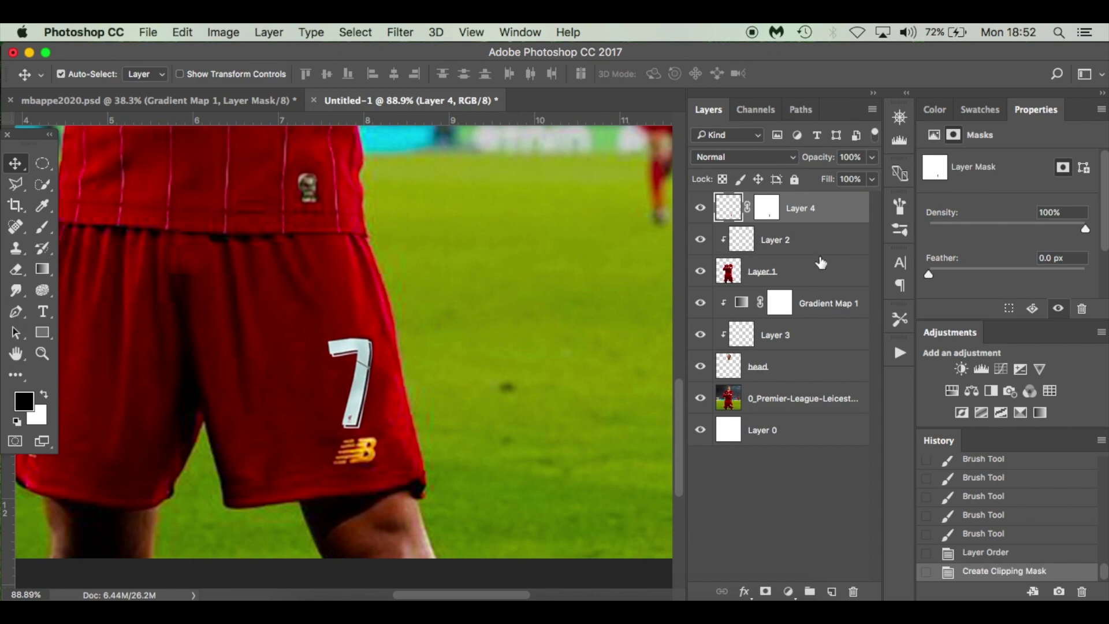
{"action": "left_click", "coordinate": [700, 208]}
{"action": "left_click", "coordinate": [701, 208]}
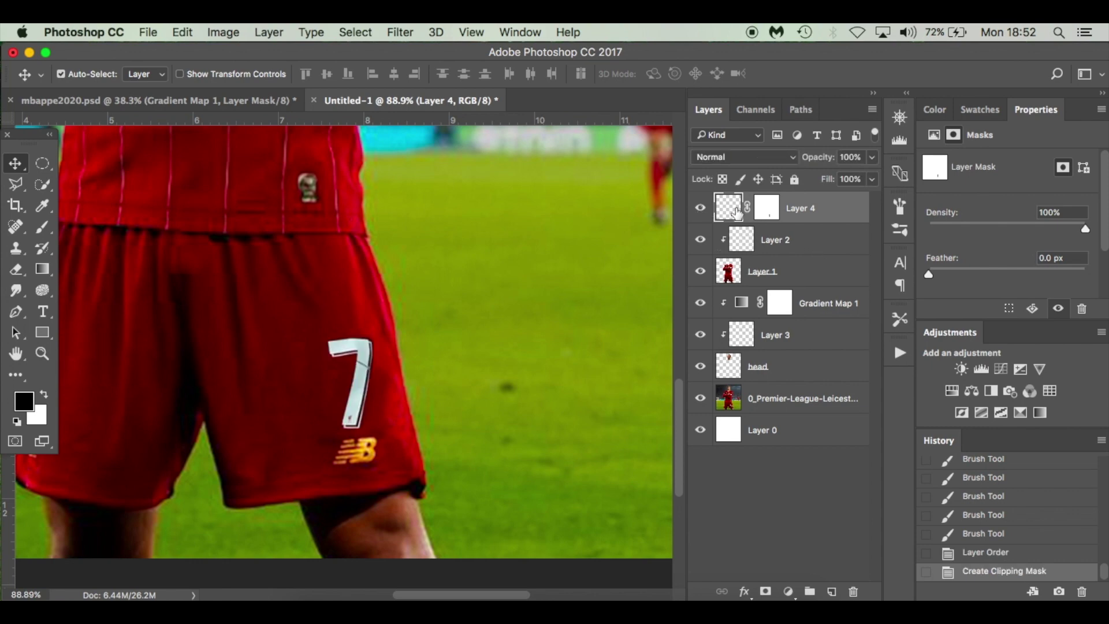
- Convert Layer 4 to a smart object and apply a Gaussian Blur with a radius of 2 pixels
{"action": "right_click", "coordinate": [845, 215]}
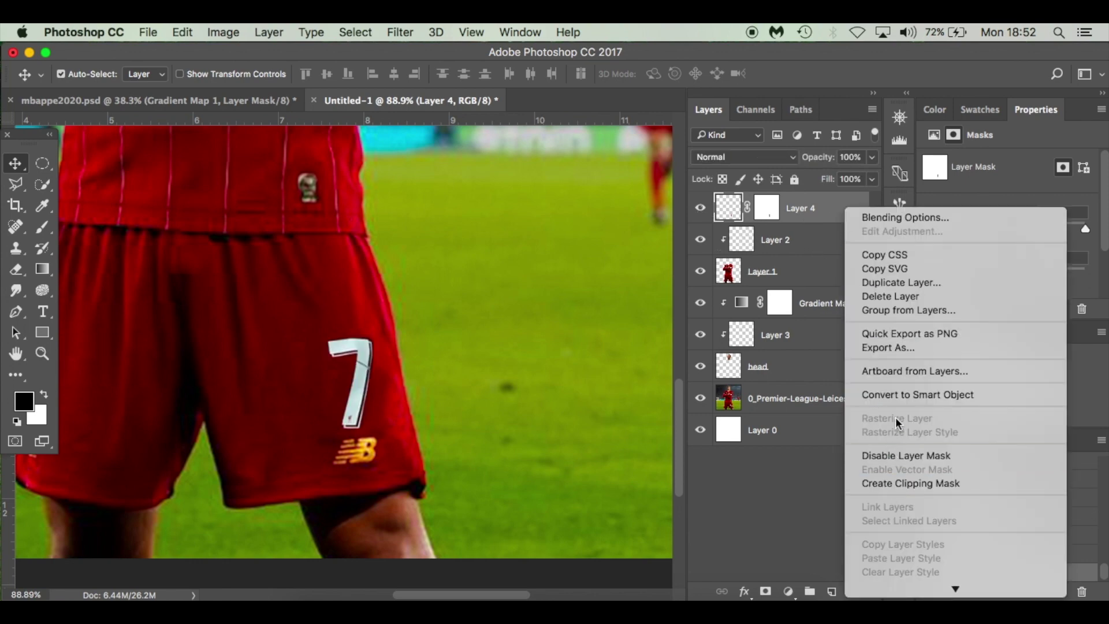
{"action": "left_click", "coordinate": [903, 392]}
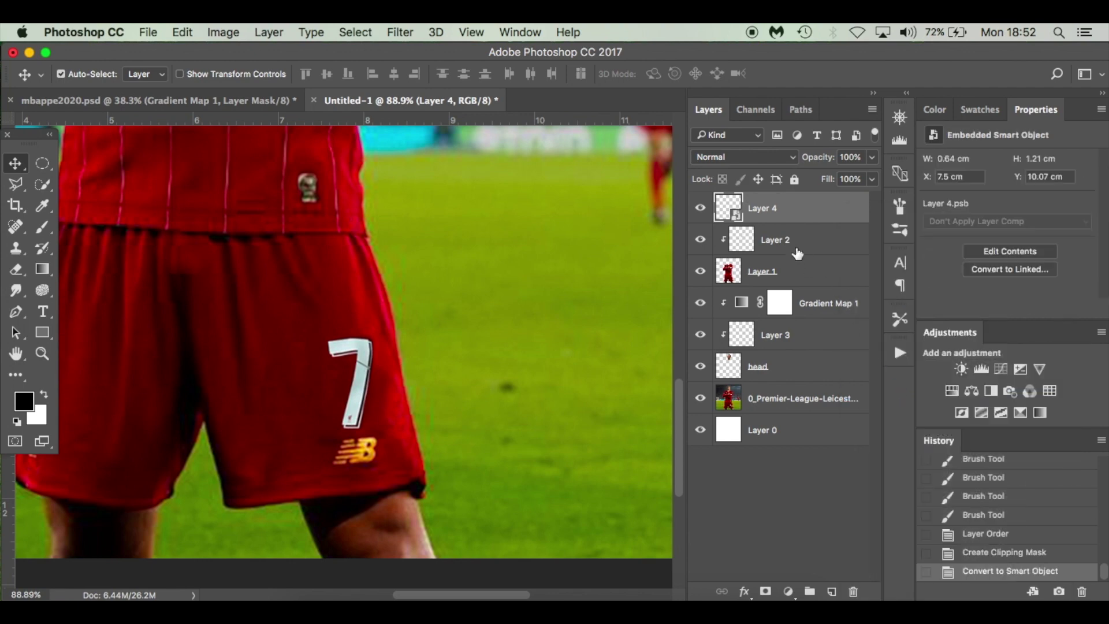
{"action": "left_click", "coordinate": [392, 31]}
{"action": "mouse_move", "coordinate": [453, 226]}
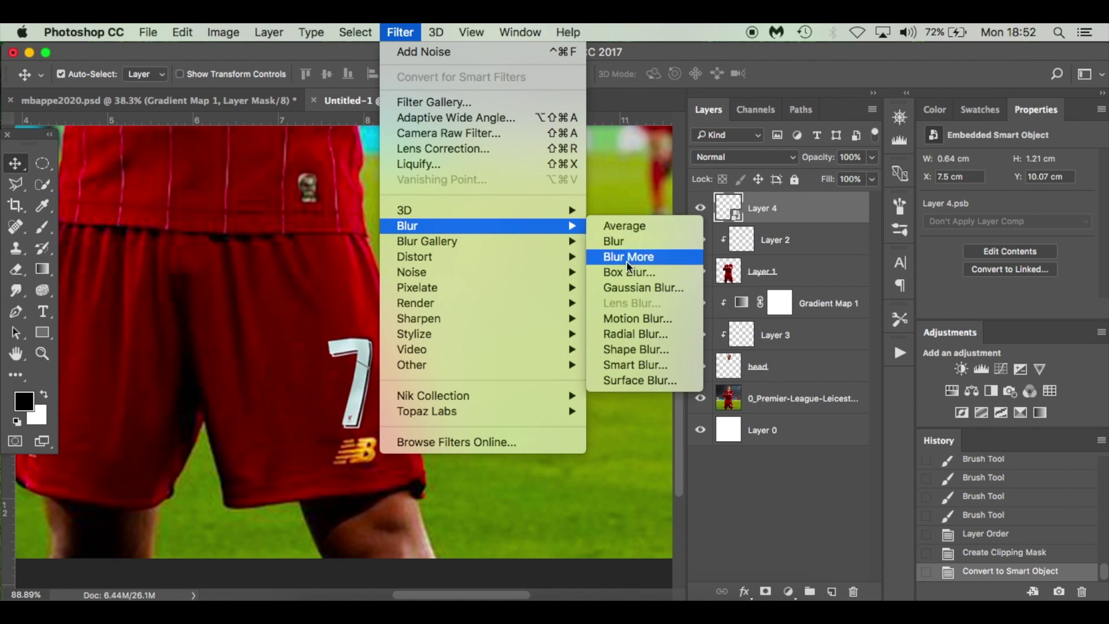
{"action": "left_click", "coordinate": [638, 287]}
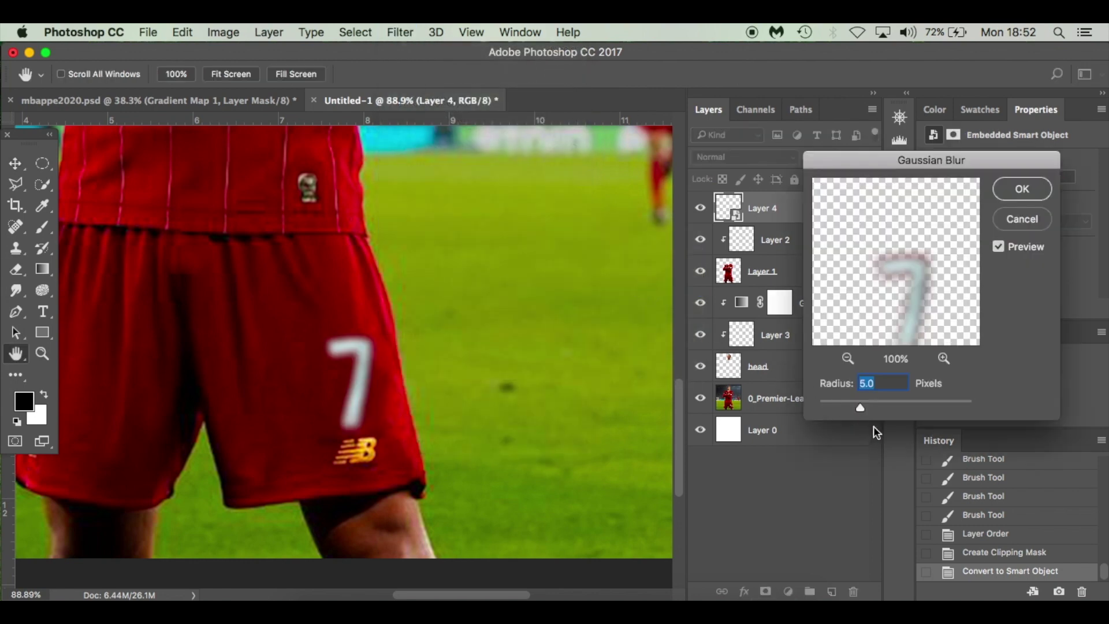
{"action": "type", "text": "1"}
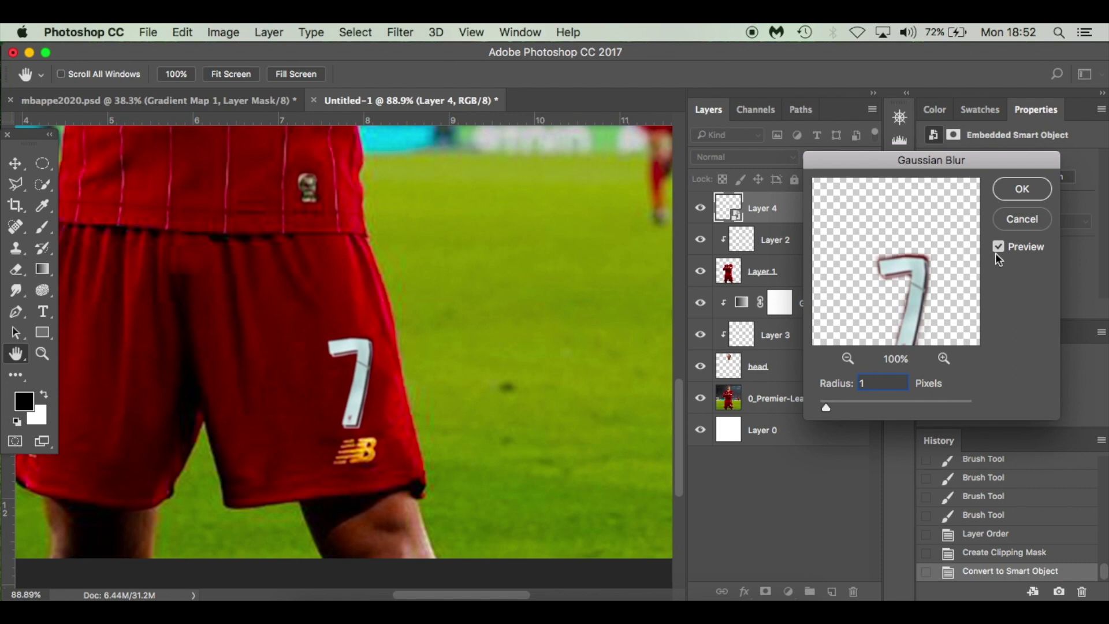
{"action": "key", "text": "BackSpace"}
{"action": "type", "text": "2"}
{"action": "left_click", "coordinate": [1040, 184]}
{"action": "key", "text": "v"}
{"action": "key", "text": "super+0"}
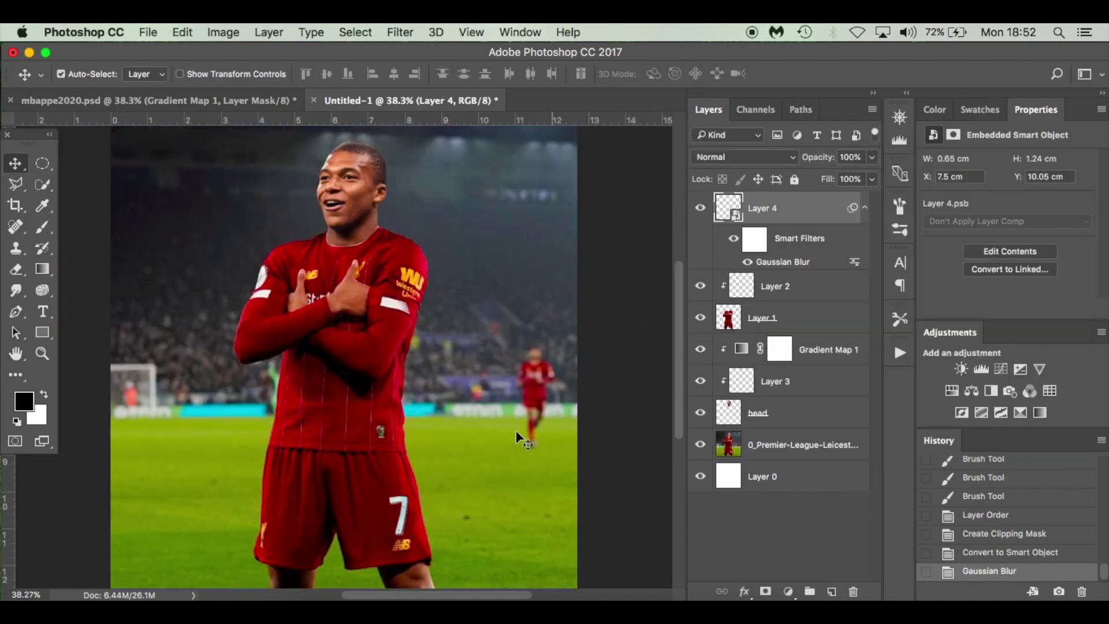
- Add a layer mask to Layer 4 and paint black along the right edge of the 7 with the size 10, 20% flow brush
{"action": "scroll", "coordinate": [428, 532], "scroll_direction": "up", "scroll_amount": 3}
{"action": "scroll", "coordinate": [430, 535], "scroll_direction": "up", "scroll_amount": 5}
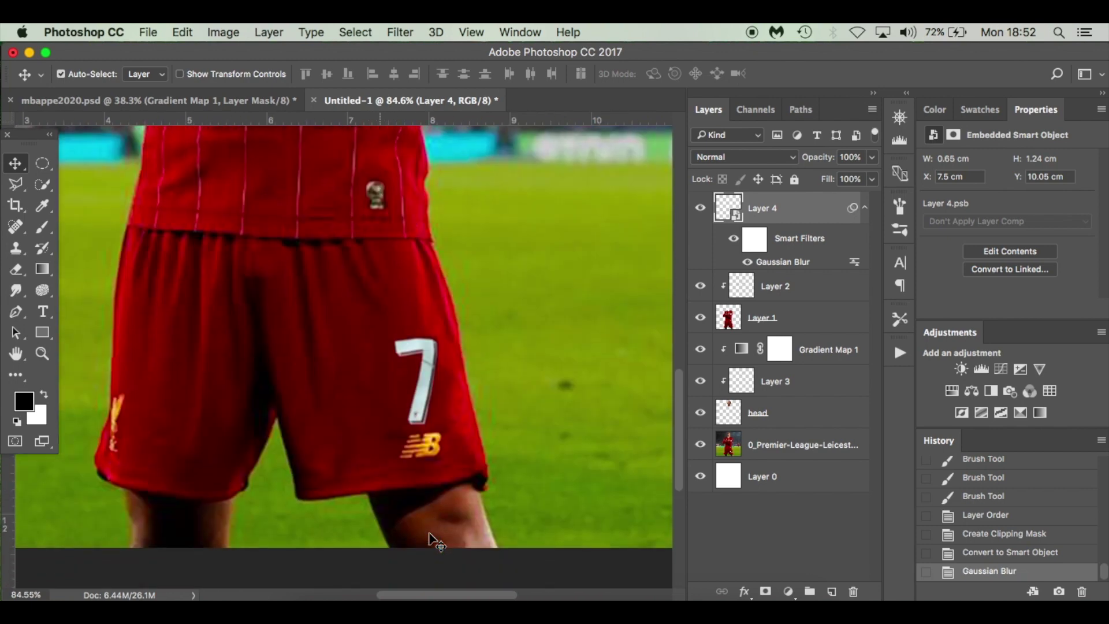
{"action": "scroll", "coordinate": [429, 541], "scroll_direction": "right", "scroll_amount": 4}
{"action": "scroll", "coordinate": [430, 520], "scroll_direction": "down", "scroll_amount": 2}
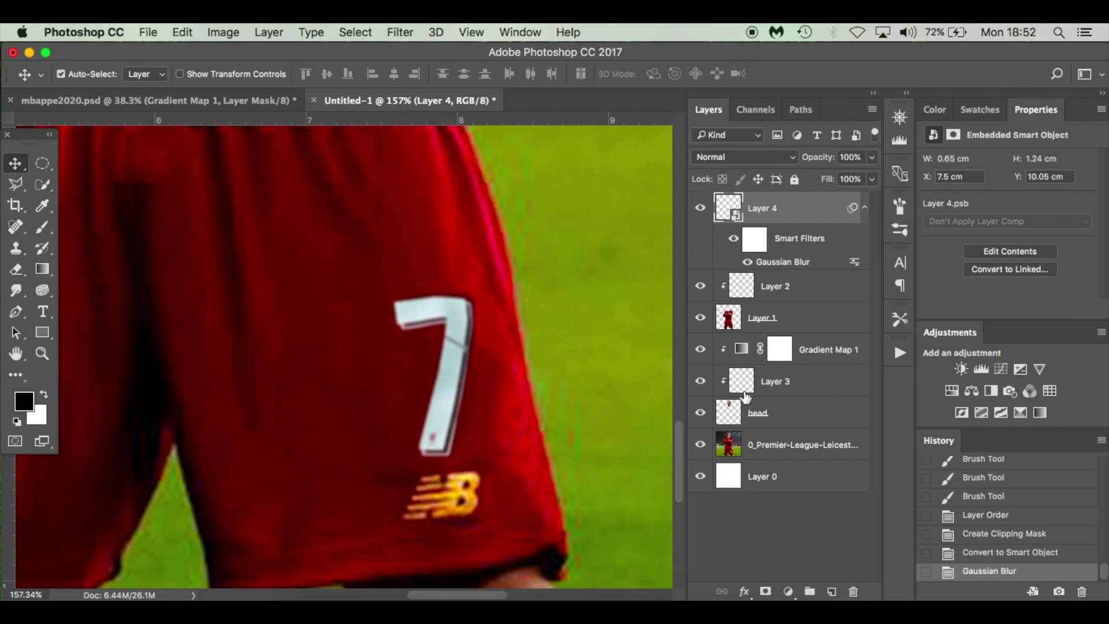
{"action": "left_click", "coordinate": [763, 592]}
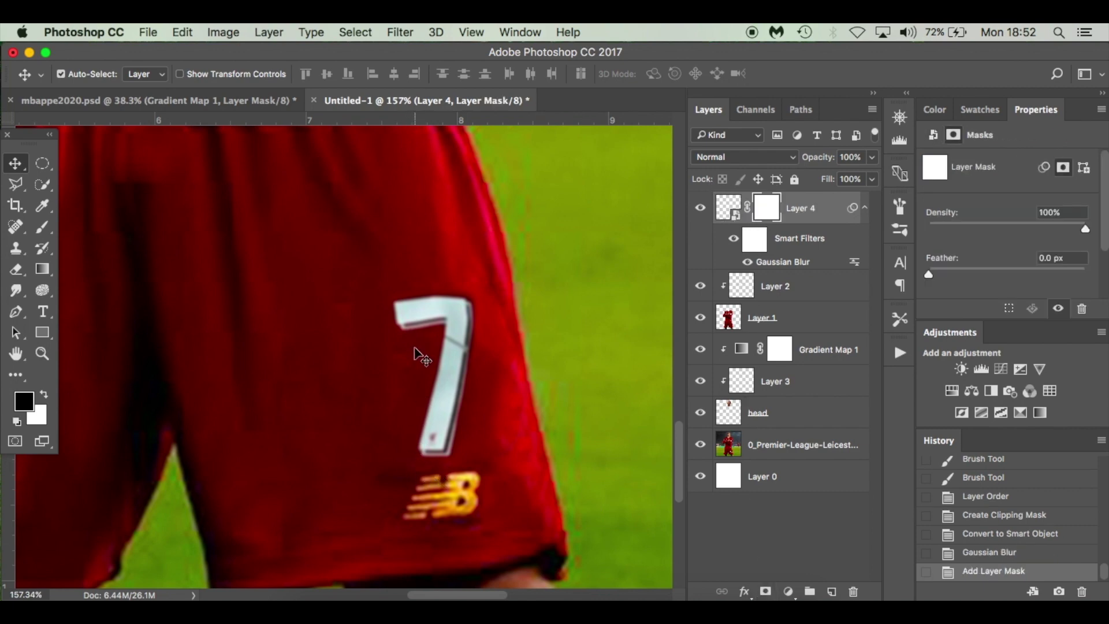
{"action": "key", "text": "b"}
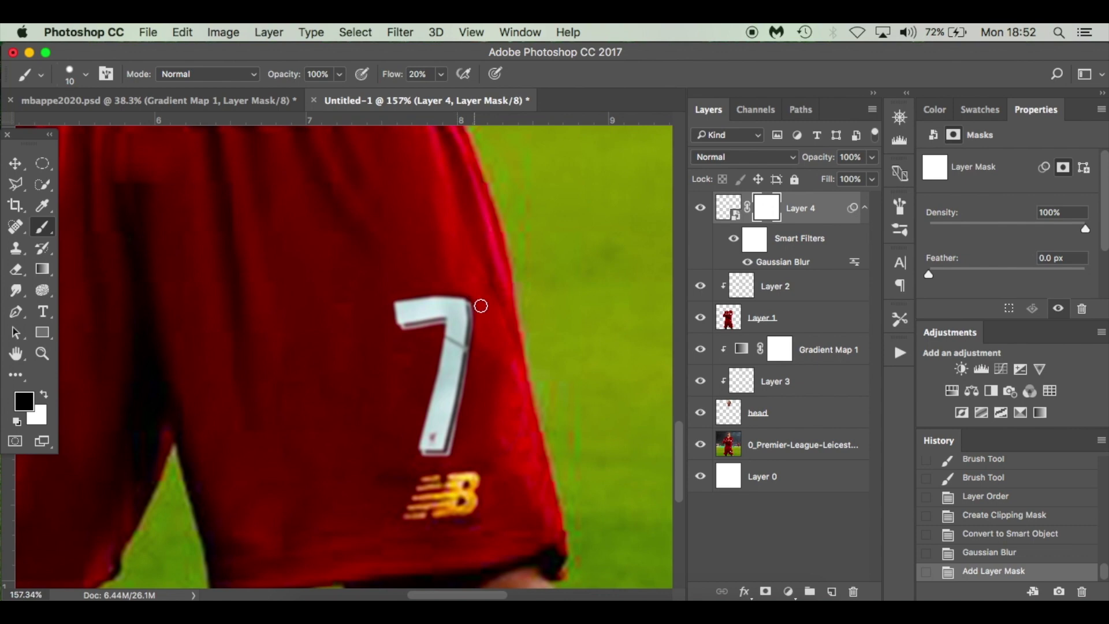
{"action": "left_click_drag", "start_coordinate": [468, 399], "coordinate": [461, 441]}
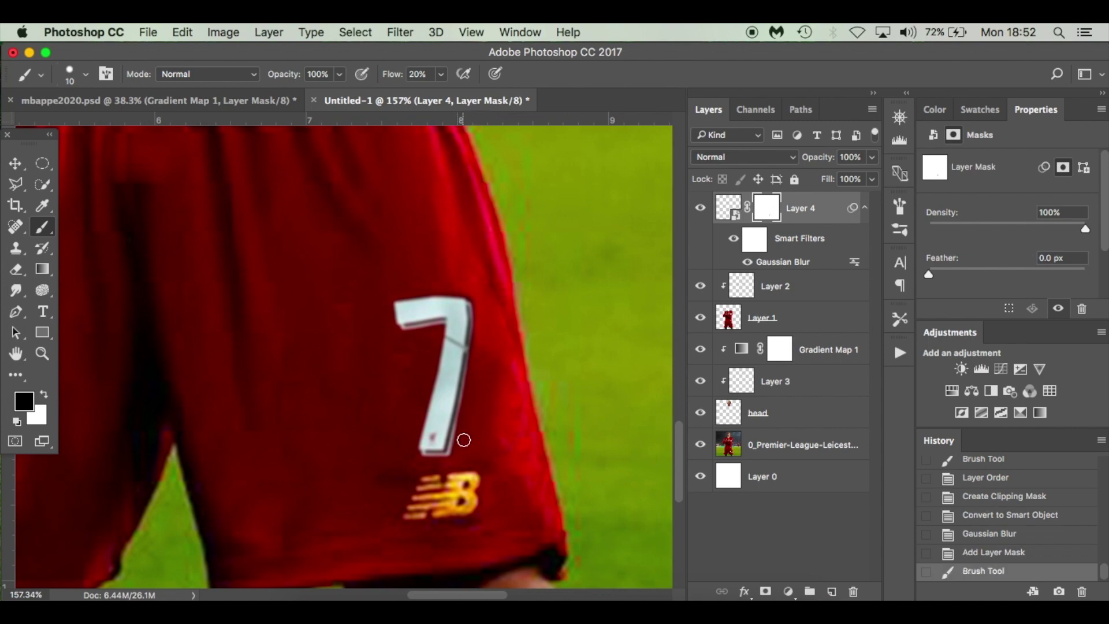
{"action": "key", "text": "super+0"}
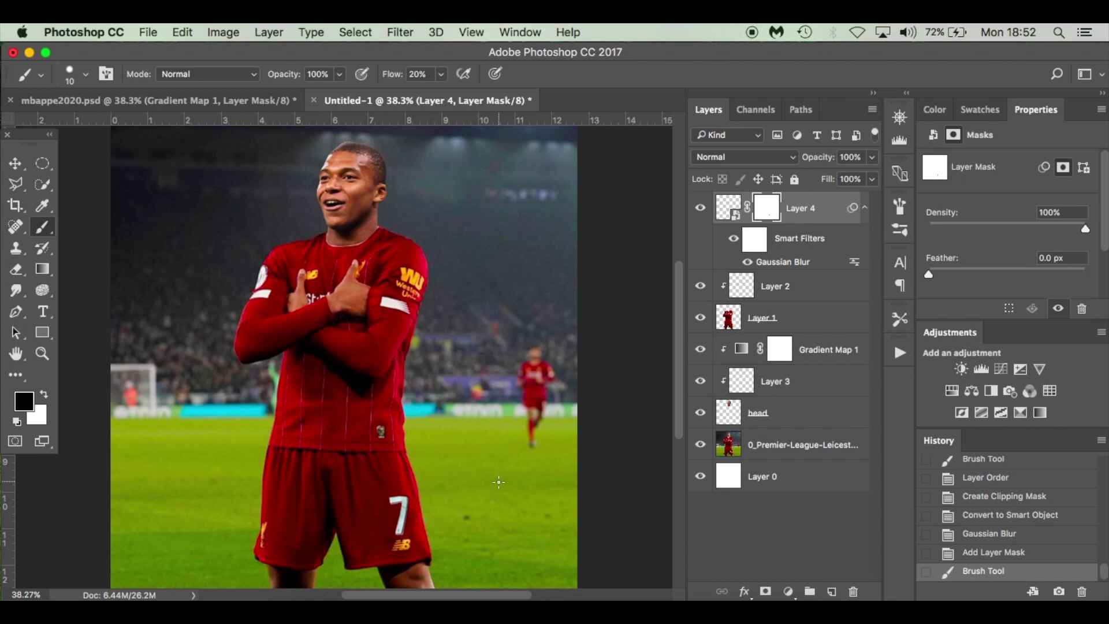
- Compare the composite with the finished mbappe2020.psd, showing its Layer 7 to examine the final colour grading, and return to Untitled-1
{"action": "left_click", "coordinate": [156, 101]}
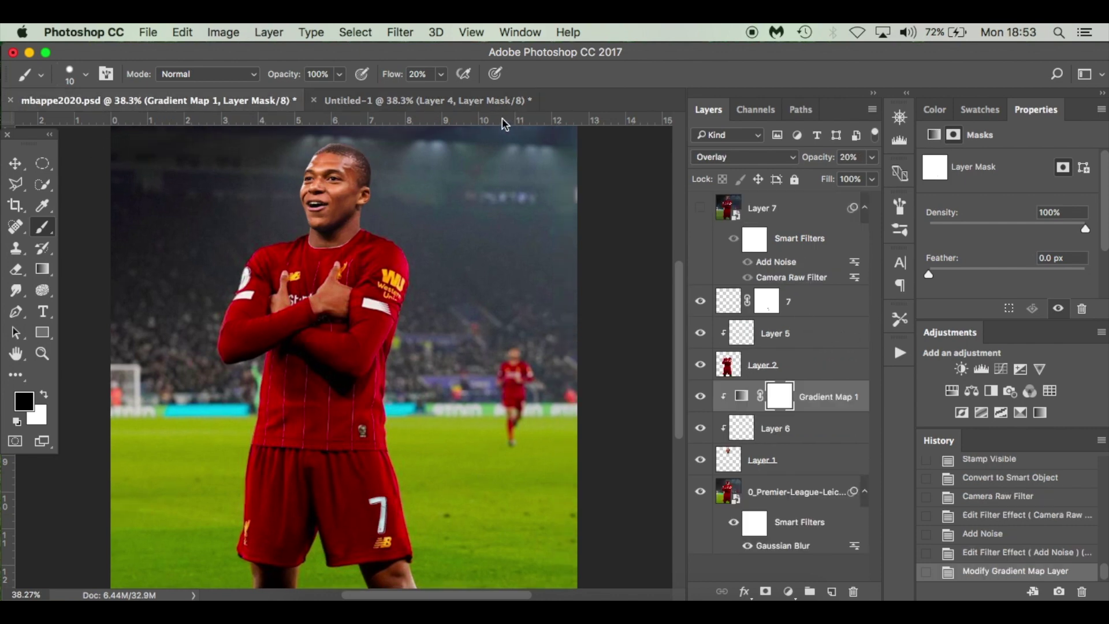
{"action": "left_click", "coordinate": [474, 102]}
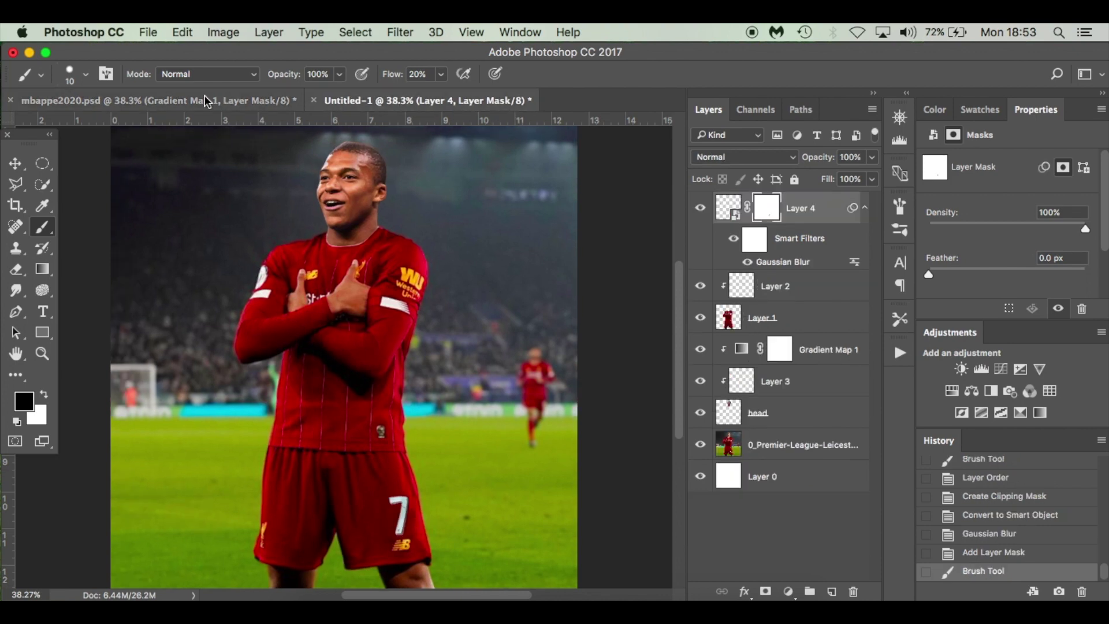
{"action": "key", "text": "ctrl+Tab"}
{"action": "left_click", "coordinate": [701, 209]}
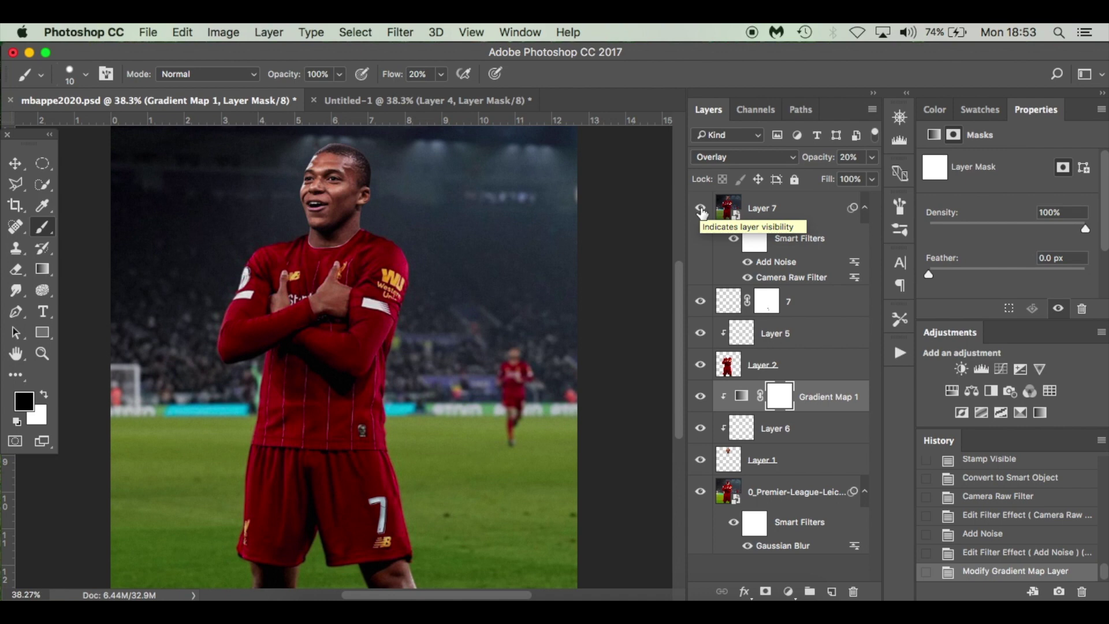
{"action": "left_click", "coordinate": [365, 101]}
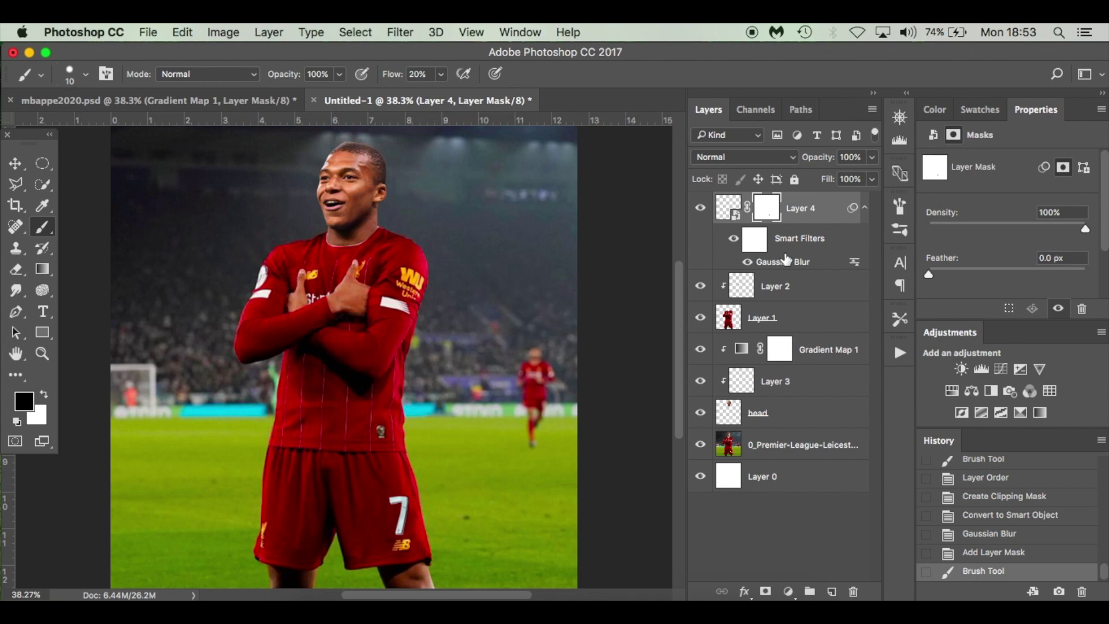
- Stamp all visible layers into a new top layer and convert it to a smart object
{"action": "key", "text": "super+alt+shift+e"}
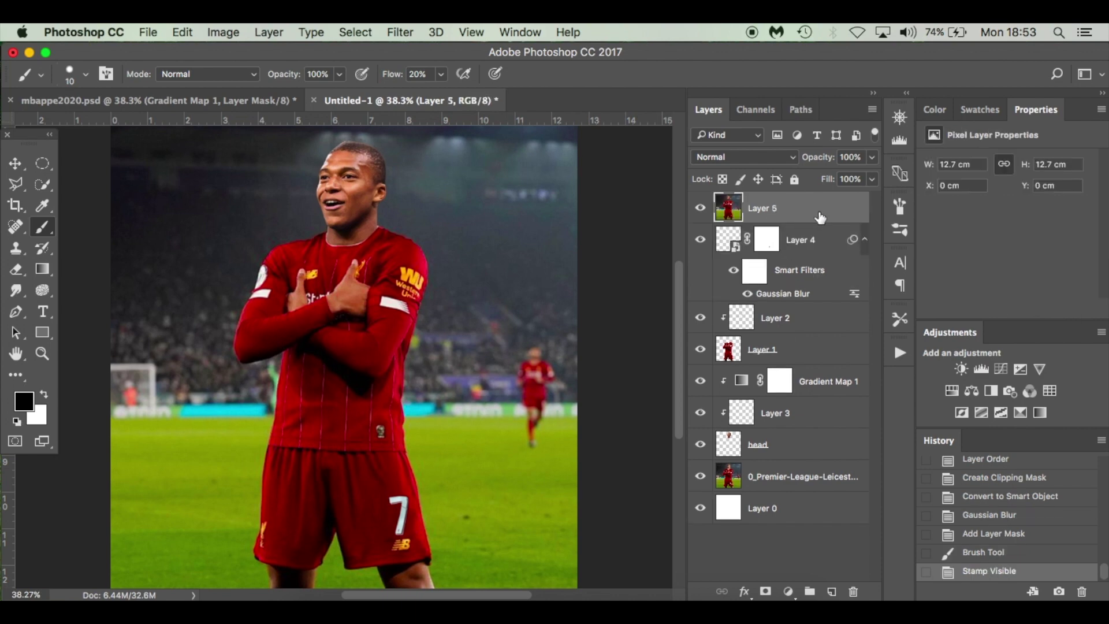
{"action": "right_click", "coordinate": [819, 211]}
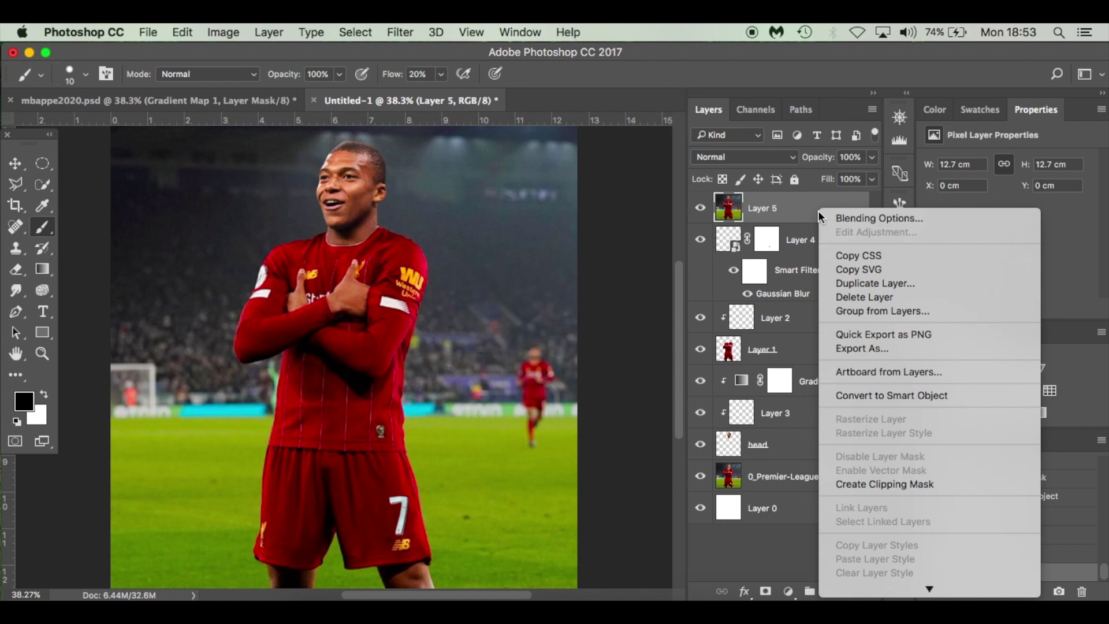
{"action": "left_click", "coordinate": [893, 397]}
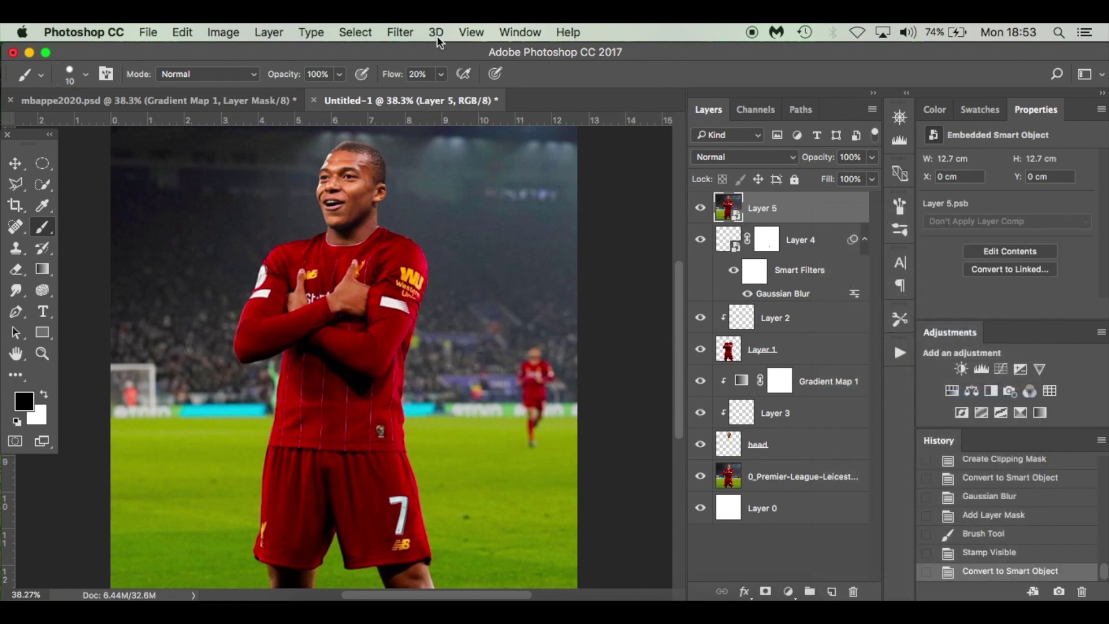
- Open the Camera Raw Filter on Layer 5 in a side-by-side before/after view and set Temperature to -6 and Tint to +3
{"action": "left_click", "coordinate": [400, 33]}
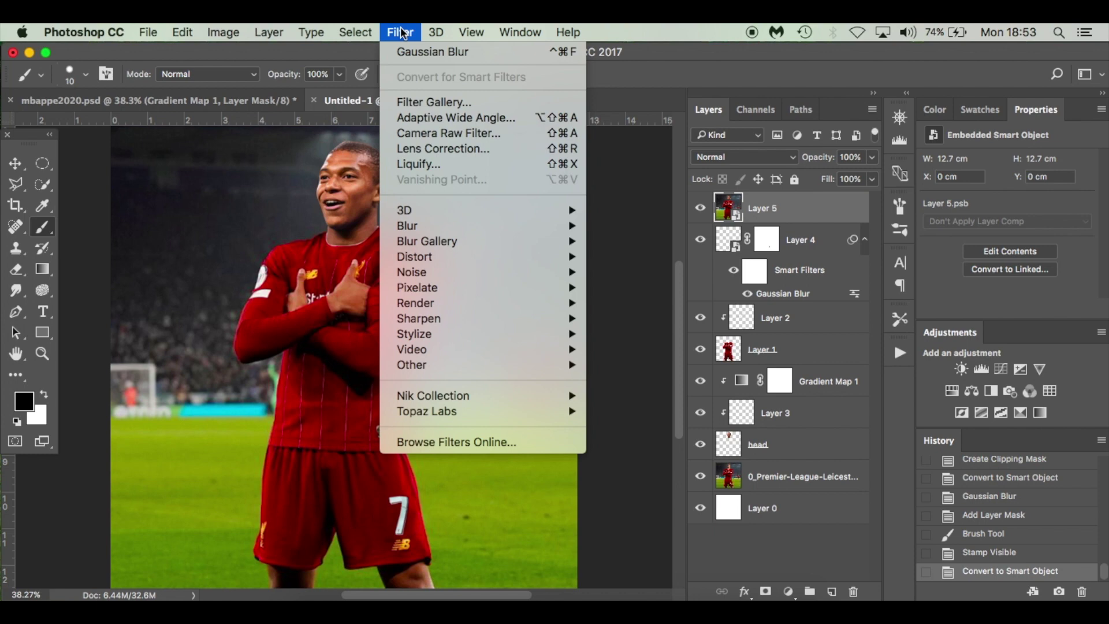
{"action": "left_click", "coordinate": [506, 134]}
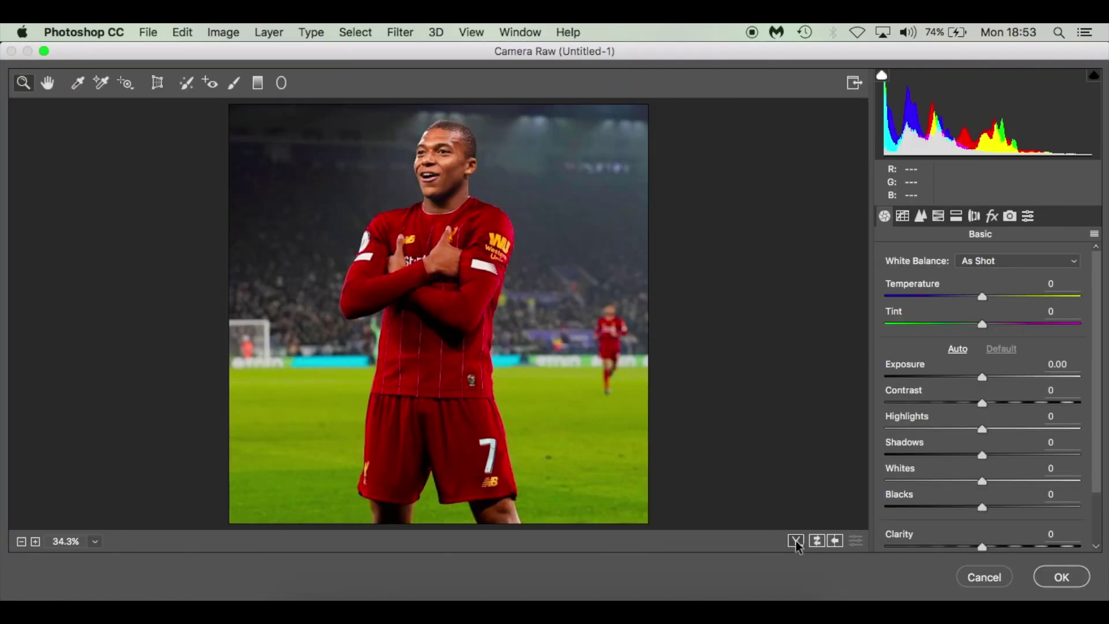
{"action": "left_click", "coordinate": [796, 540]}
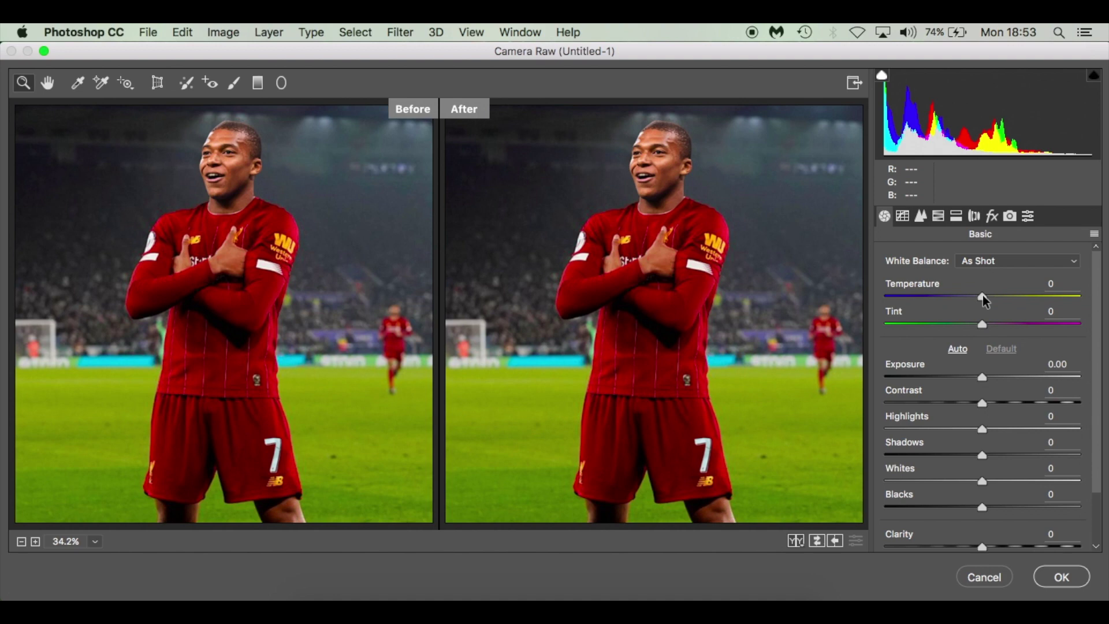
{"action": "left_click_drag", "start_coordinate": [982, 295], "coordinate": [976, 296]}
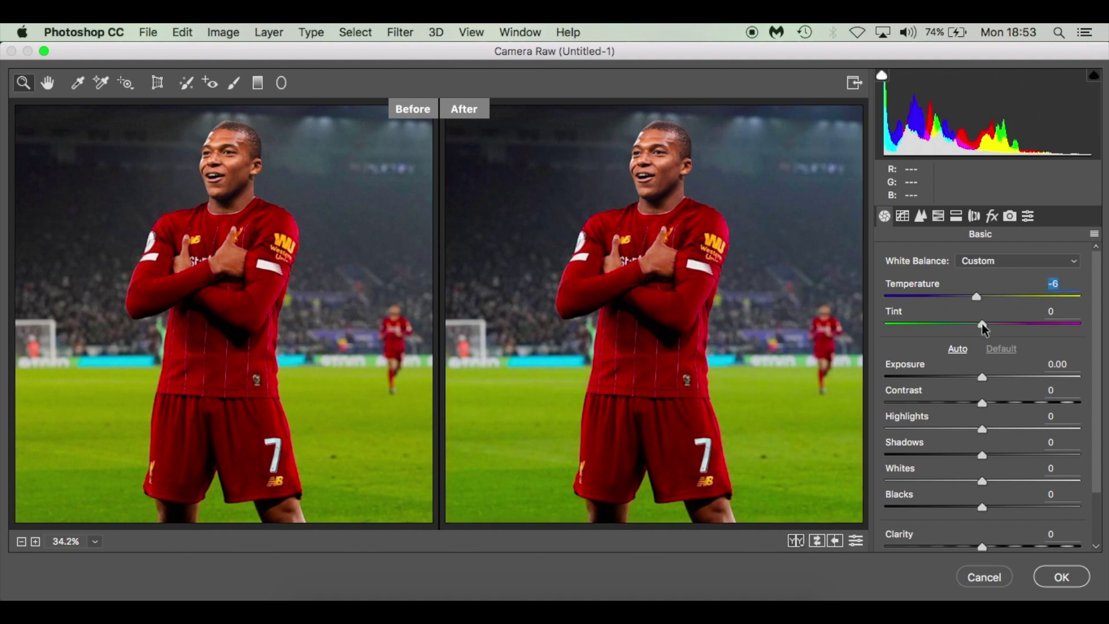
{"action": "left_click_drag", "start_coordinate": [982, 324], "coordinate": [985, 324]}
- Set the Camera Raw Exposure to -0.45 and Contrast to +16
{"action": "left_click_drag", "start_coordinate": [981, 375], "coordinate": [973, 376]}
{"action": "key", "text": "Down"}
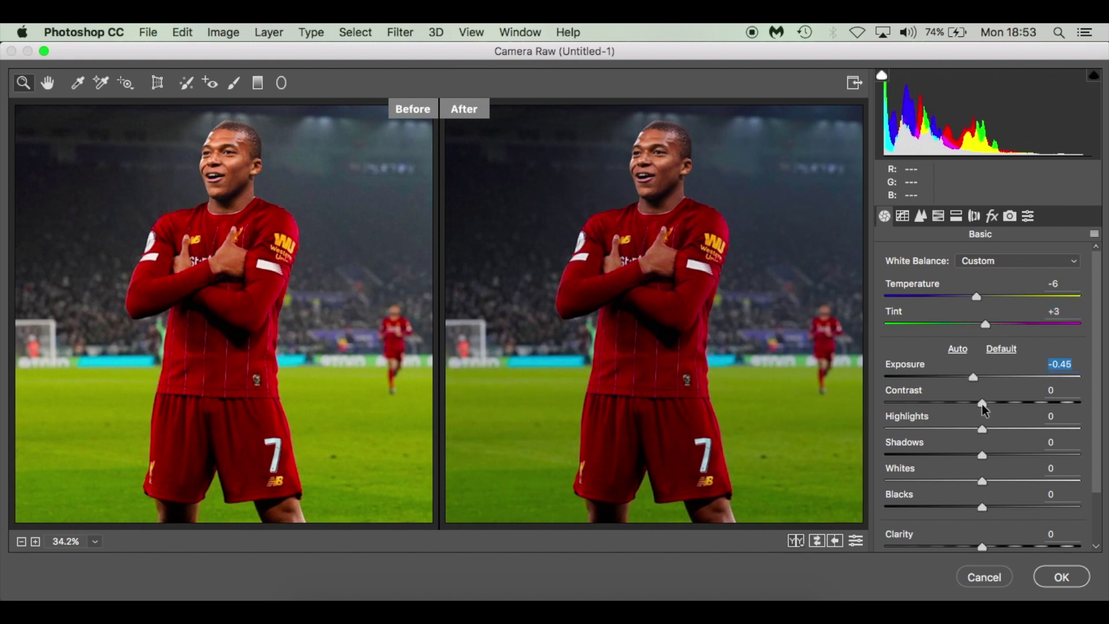
{"action": "left_click_drag", "start_coordinate": [982, 403], "coordinate": [992, 402]}
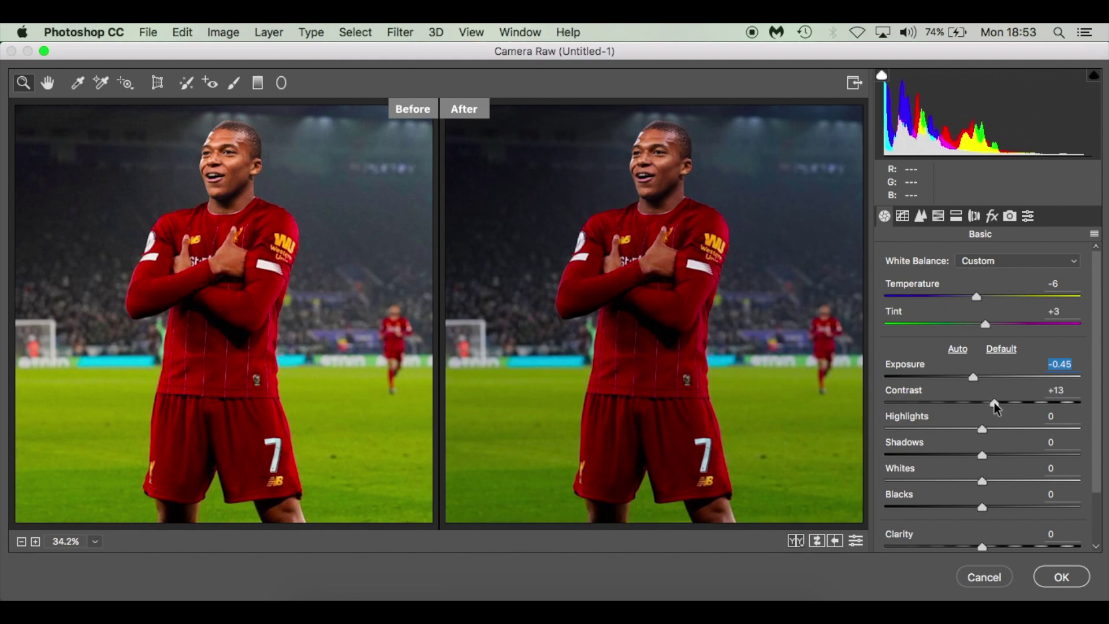
{"action": "left_click_drag", "start_coordinate": [994, 404], "coordinate": [1000, 406]}
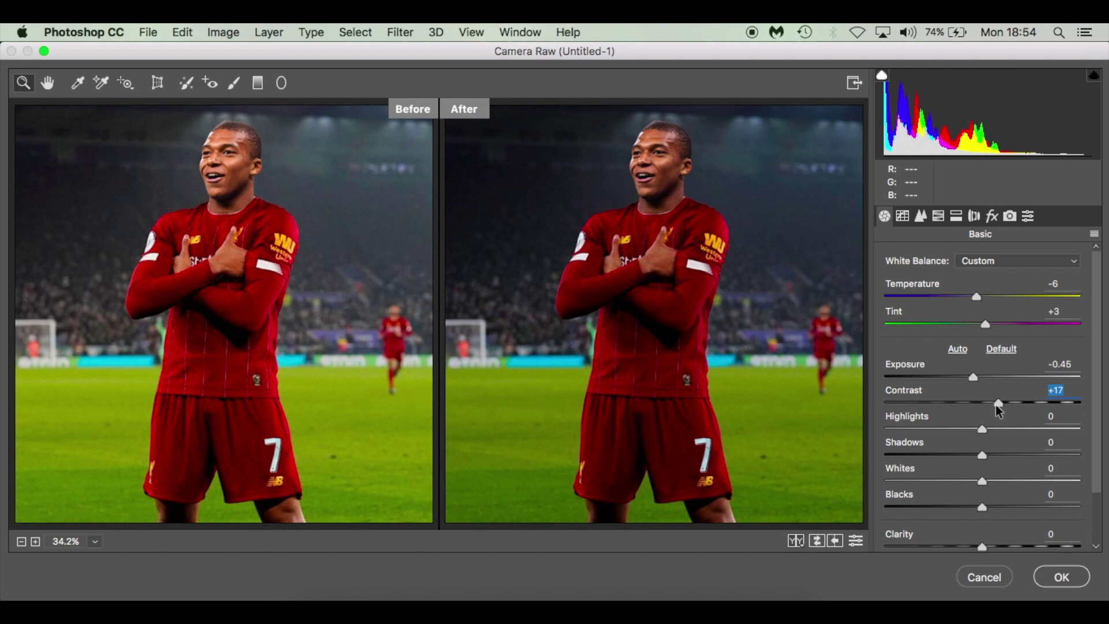
{"action": "key", "text": "Down"}
- Set Highlights to -20, Shadows to +45, Whites to -8, Blacks to -40 and Clarity to +12
{"action": "left_click_drag", "start_coordinate": [983, 427], "coordinate": [963, 427]}
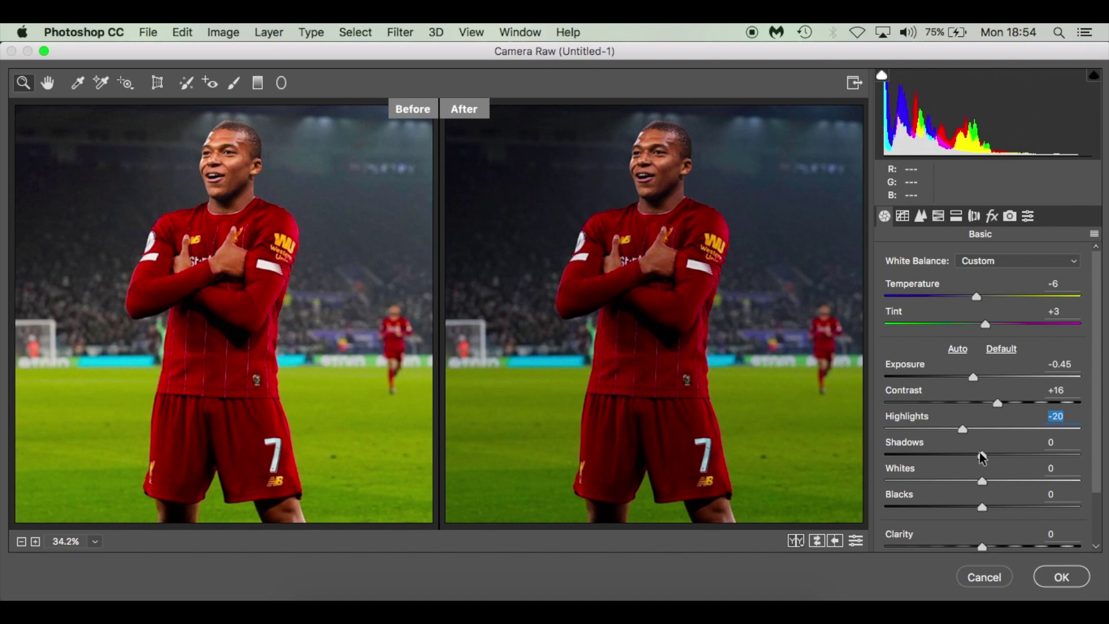
{"action": "left_click_drag", "start_coordinate": [981, 455], "coordinate": [1025, 454]}
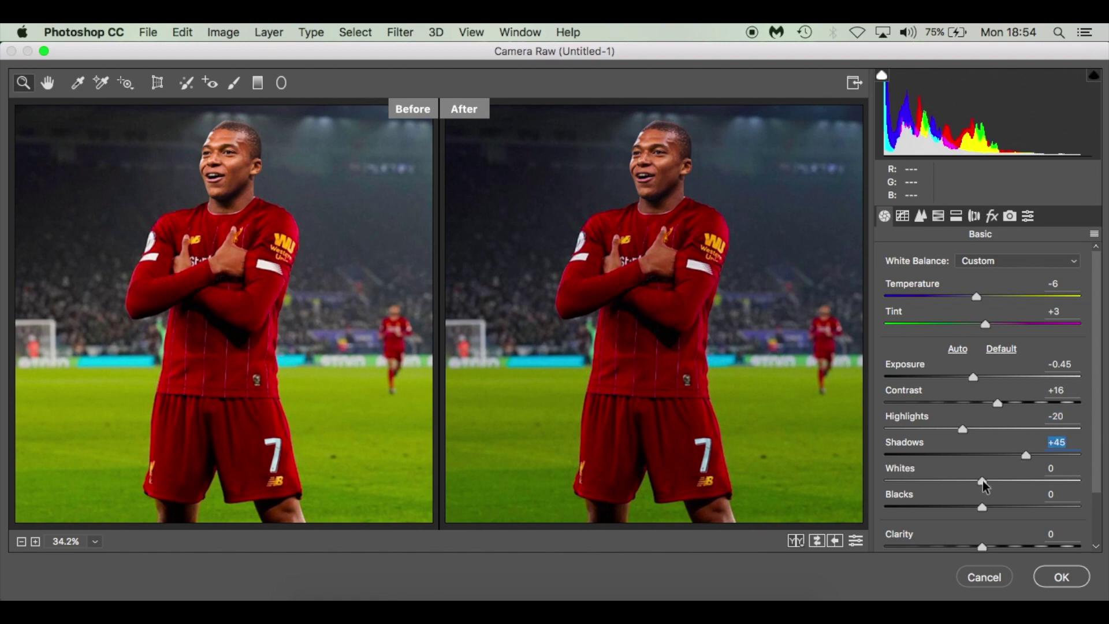
{"action": "left_click_drag", "start_coordinate": [982, 480], "coordinate": [975, 479]}
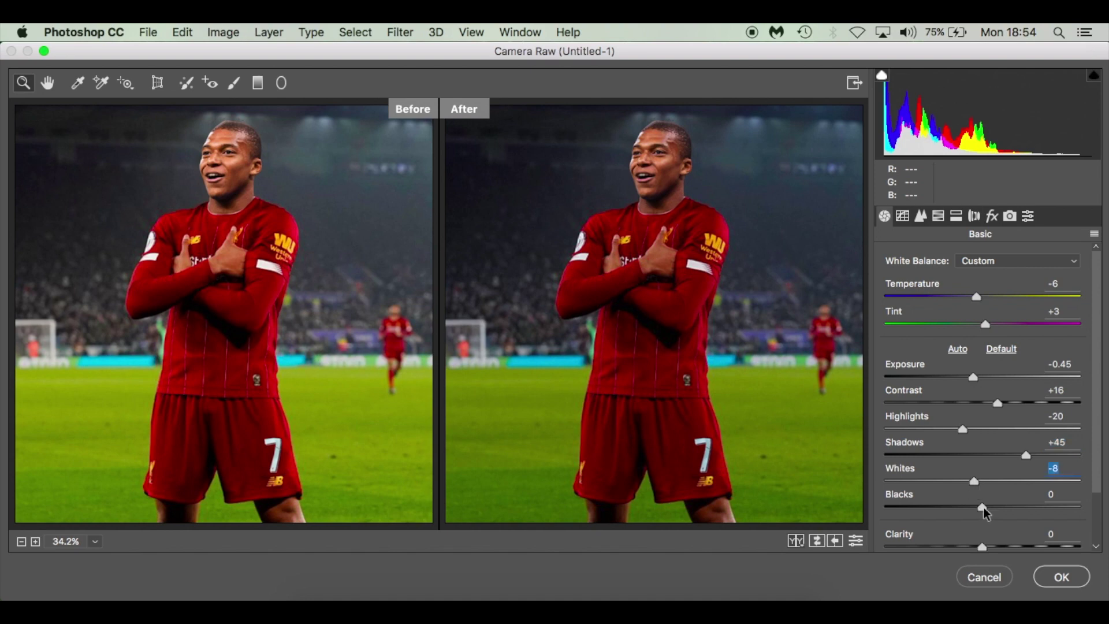
{"action": "left_click_drag", "start_coordinate": [983, 507], "coordinate": [943, 508]}
{"action": "scroll", "coordinate": [945, 514], "scroll_direction": "down", "scroll_amount": 3}
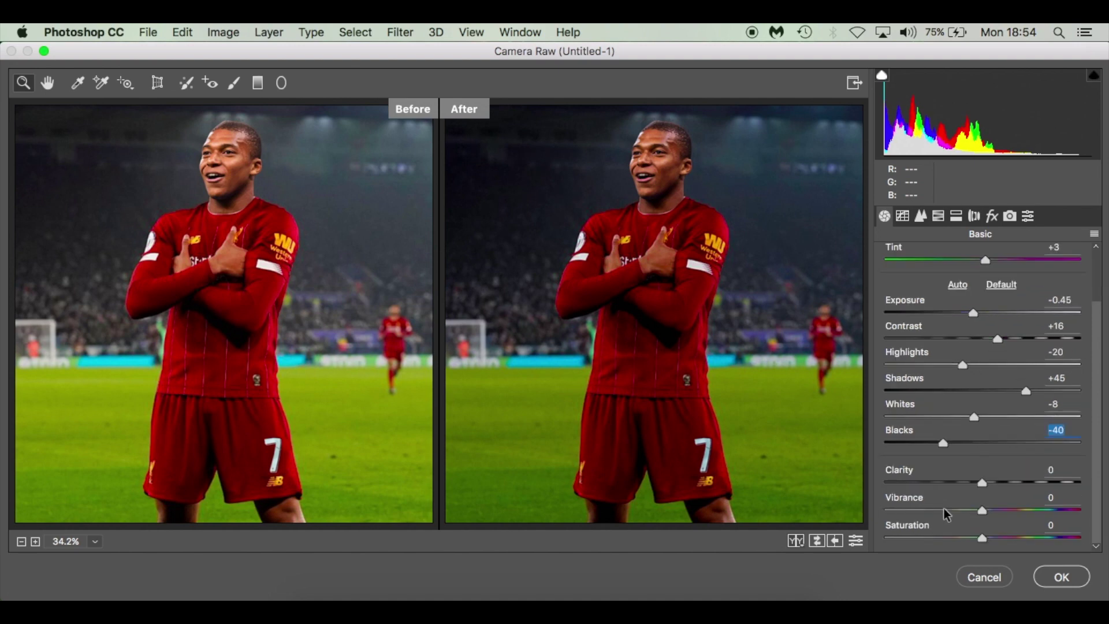
{"action": "left_click_drag", "start_coordinate": [981, 482], "coordinate": [993, 482]}
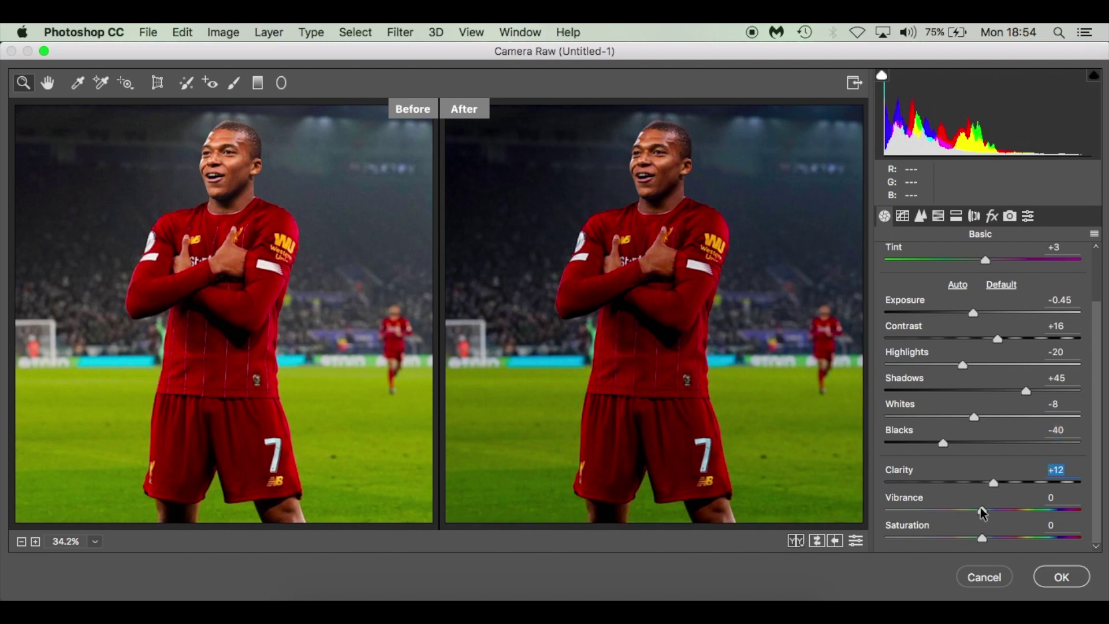
- Set the Camera Raw Vibrance to -25 and the overall Saturation to -8
{"action": "left_click_drag", "start_coordinate": [981, 510], "coordinate": [957, 511]}
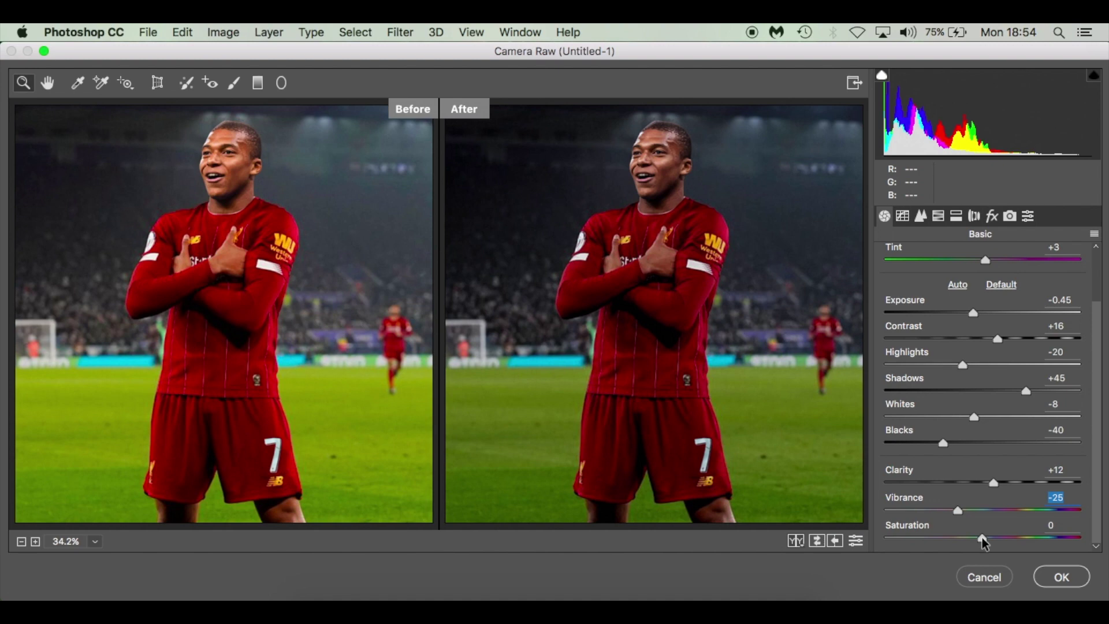
{"action": "left_click_drag", "start_coordinate": [983, 542], "coordinate": [975, 541]}
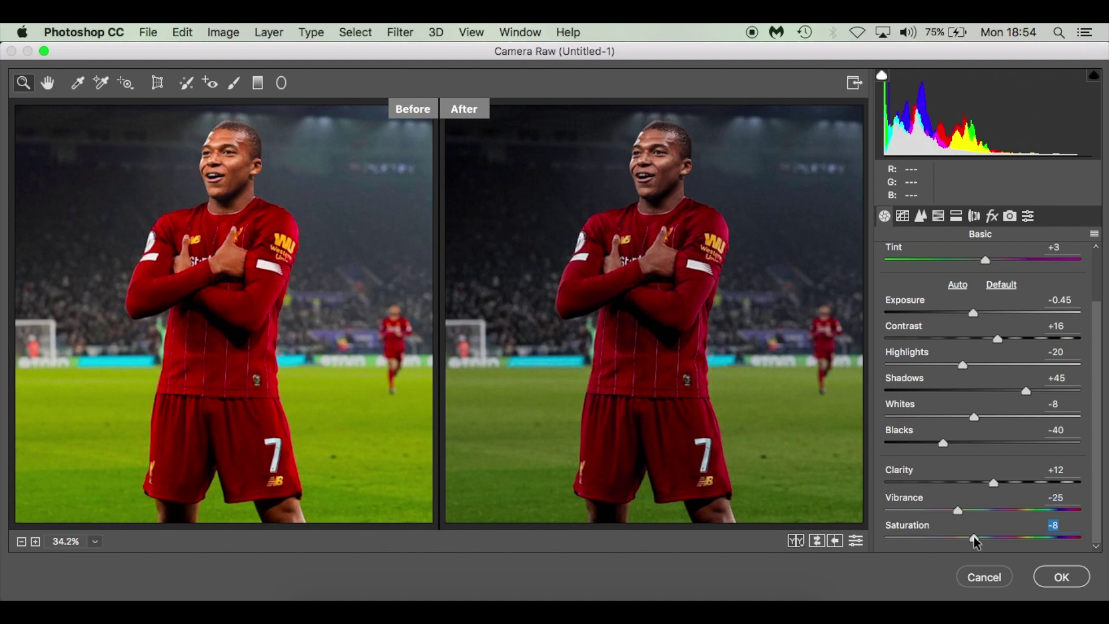
- In the HSL saturation adjustments, set Reds to +16 and Yellows to +5
{"action": "left_click", "coordinate": [939, 216]}
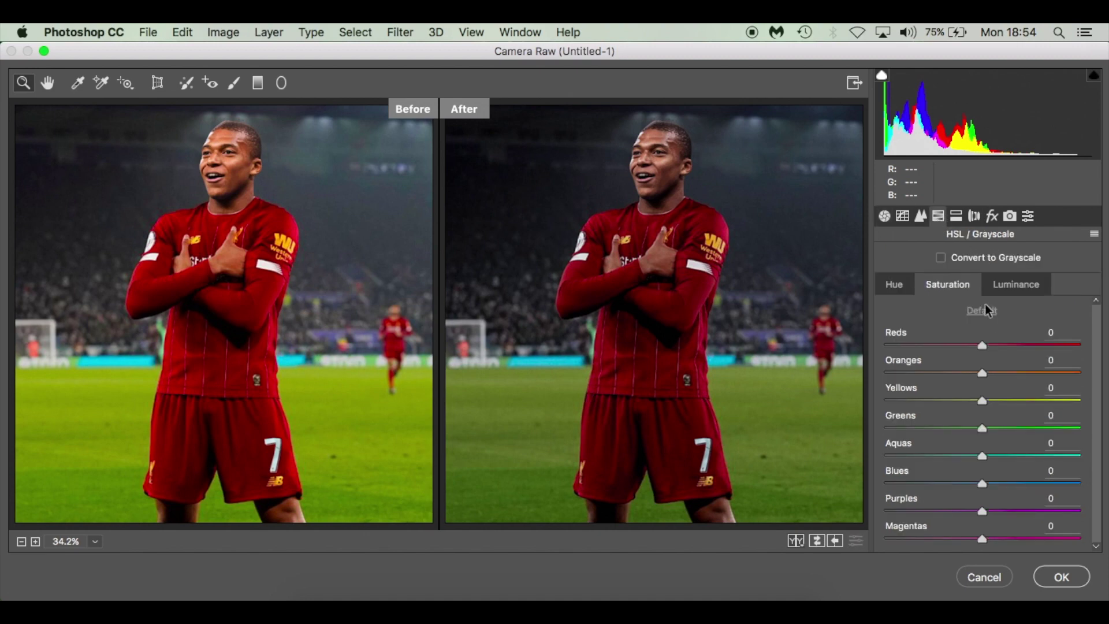
{"action": "left_click_drag", "start_coordinate": [983, 344], "coordinate": [994, 344]}
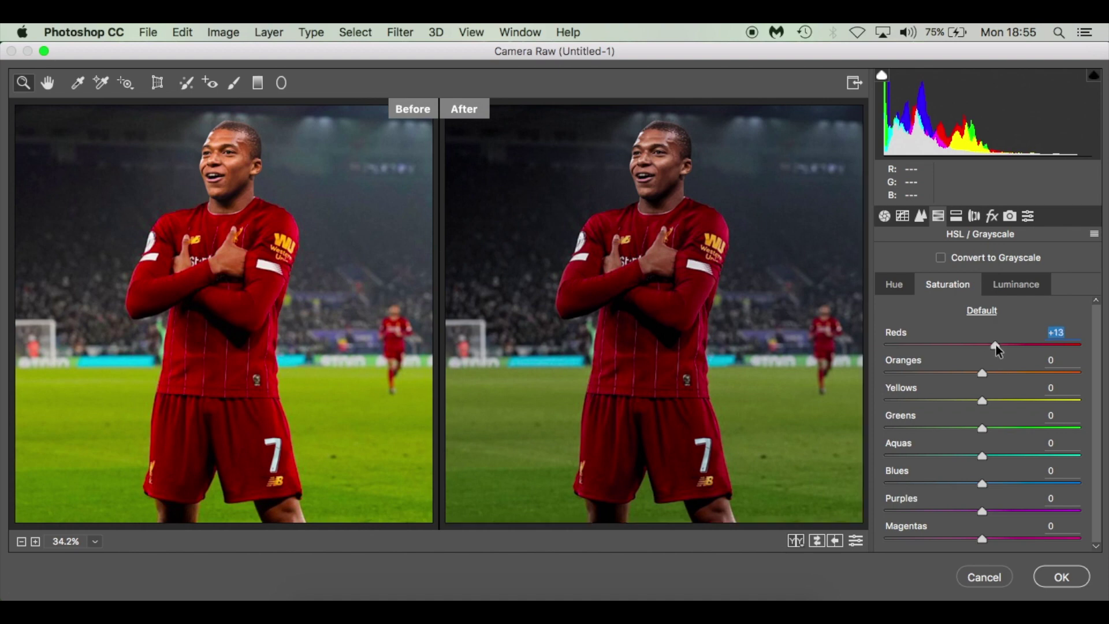
{"action": "left_click_drag", "start_coordinate": [998, 342], "coordinate": [996, 345]}
{"action": "left_click_drag", "start_coordinate": [983, 400], "coordinate": [989, 400]}
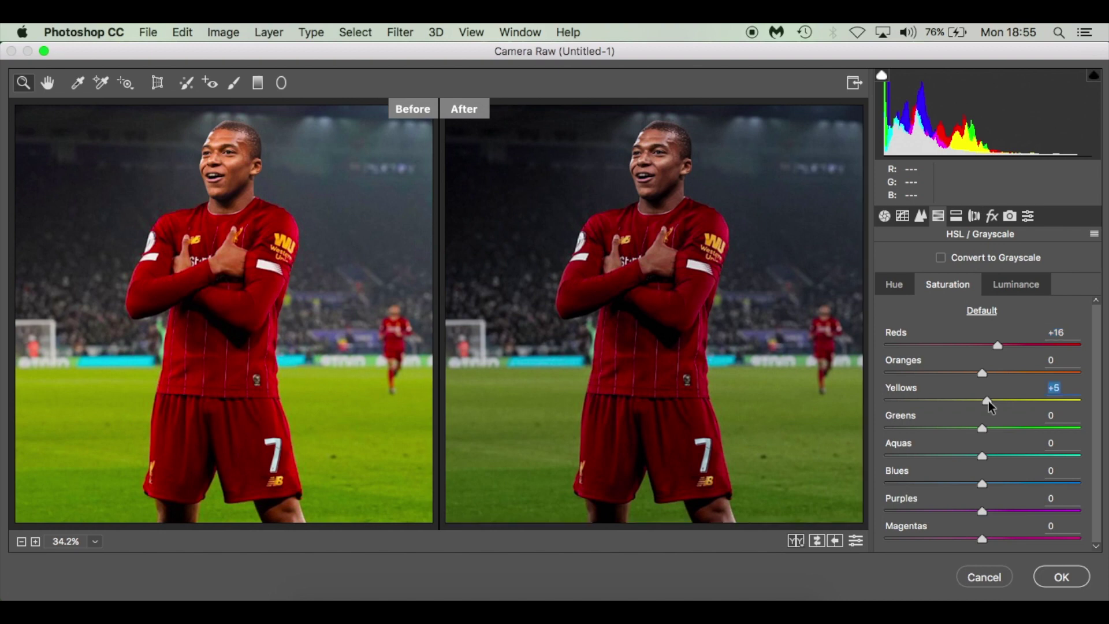
- Set the Split Toning hue for the shadows to 234
{"action": "left_click", "coordinate": [957, 216]}
{"action": "left_click_drag", "start_coordinate": [890, 412], "coordinate": [1017, 411]}
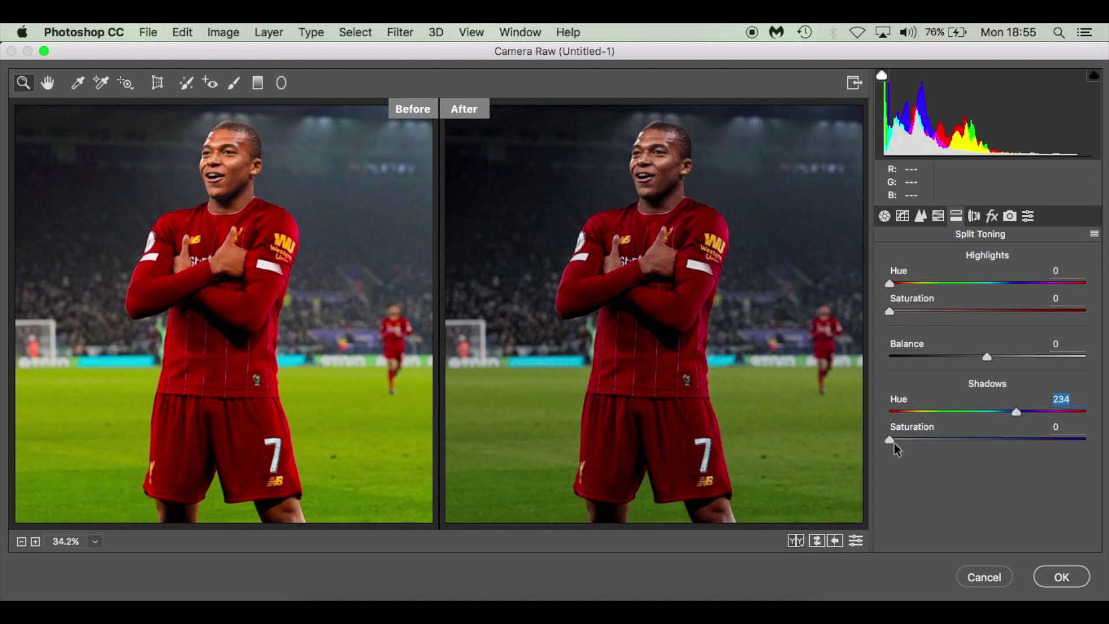